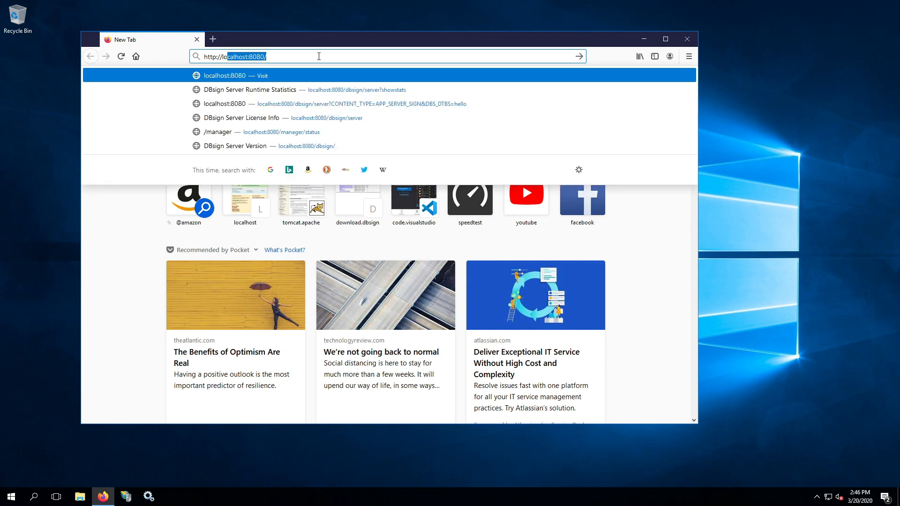
pyautogui.write('dbs')
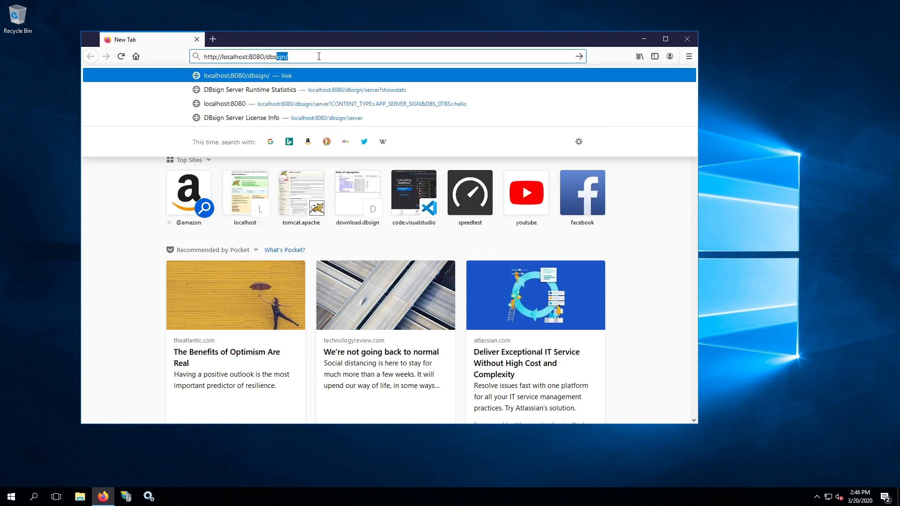
pyautogui.write('ign/server')
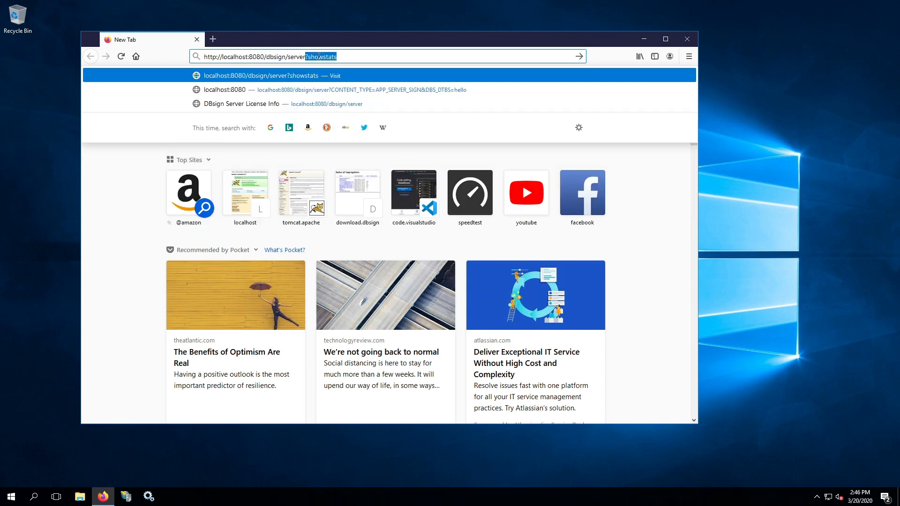
pyautogui.press('Delete')
pyautogui.press('Return')
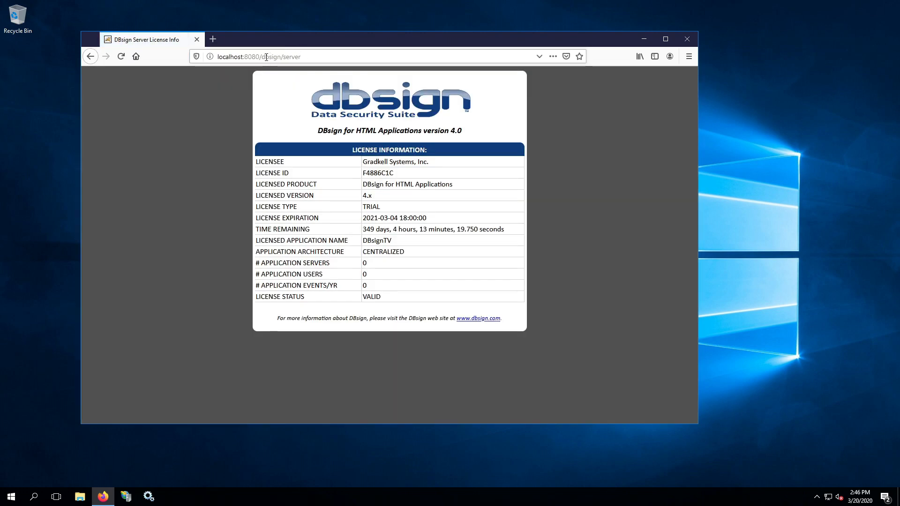
pyautogui.click(246, 56)
pyautogui.moveTo(244, 57); pyautogui.dragTo(261, 56)
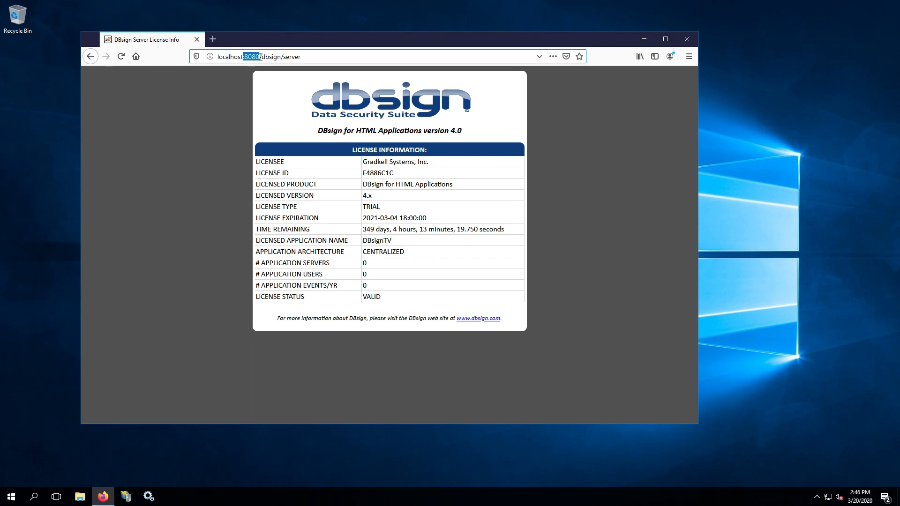
pyautogui.click(213, 38)
pyautogui.write('http')
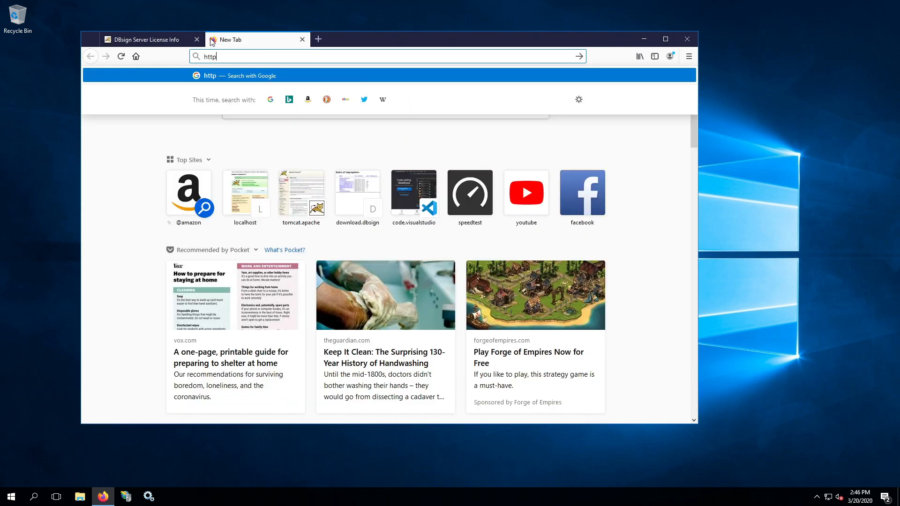
pyautogui.write('://dbsd')
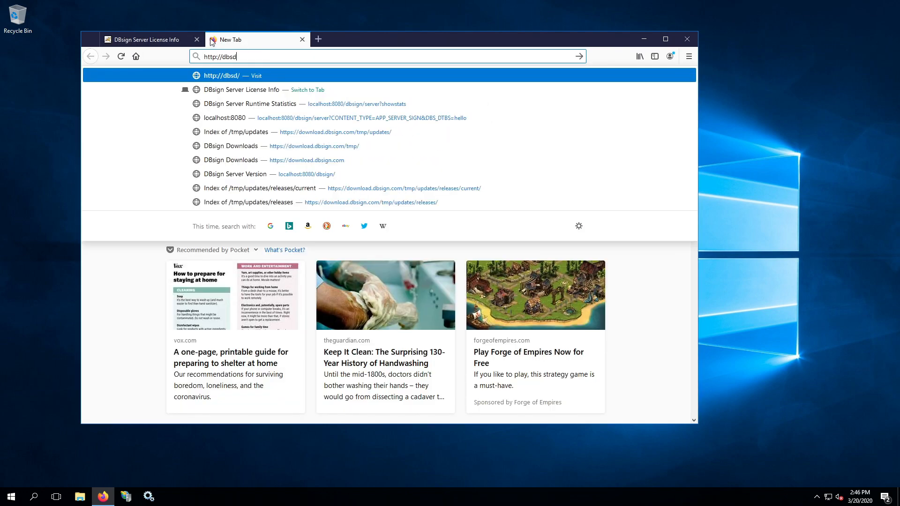
pyautogui.write('emo-win')
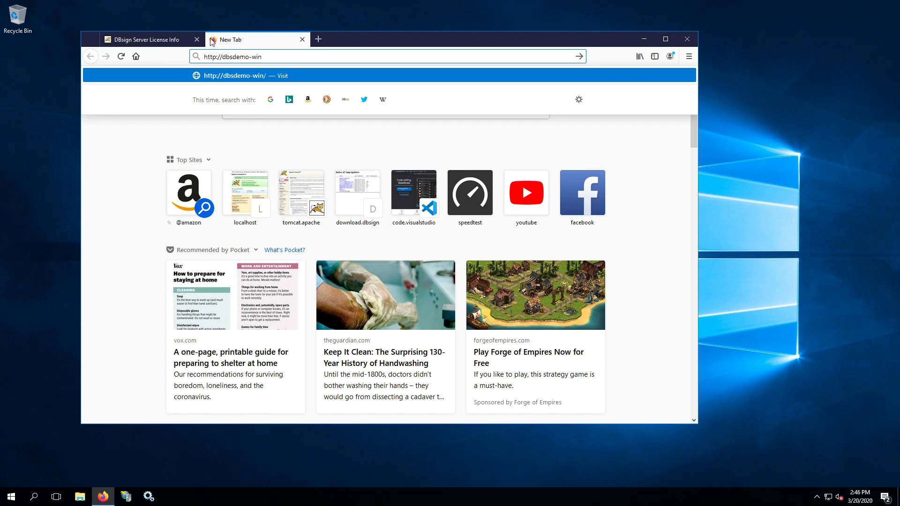
pyautogui.write('.gradkell-internal.com')
pyautogui.press('Return')
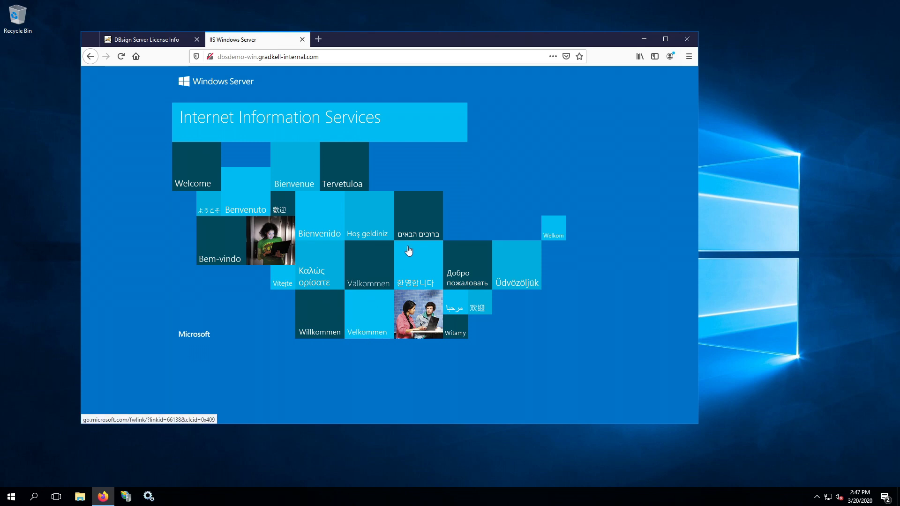
# Step: Request the /dbsign/server path on dbsdemo-win.gradkell-internal.com and check that part of the address
pyautogui.click(353, 52)
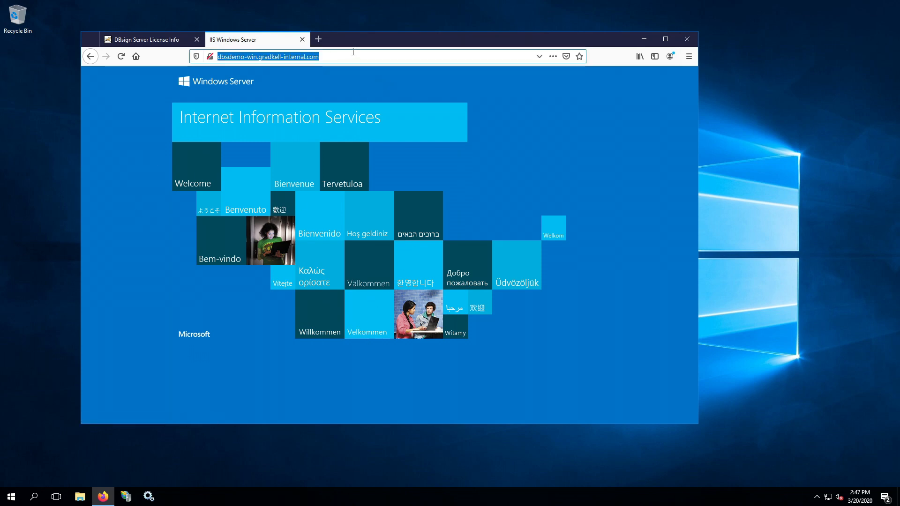
pyautogui.click(345, 58)
pyautogui.write('/')
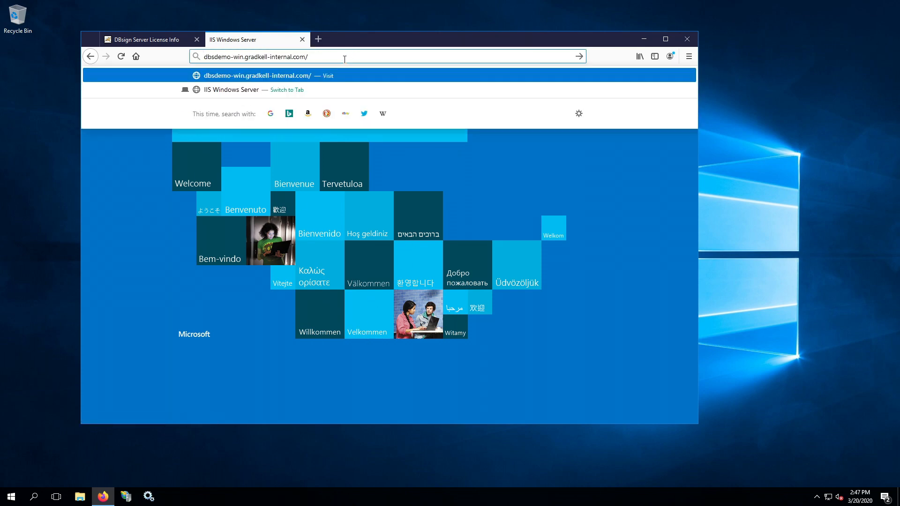
pyautogui.write('dbsign/server')
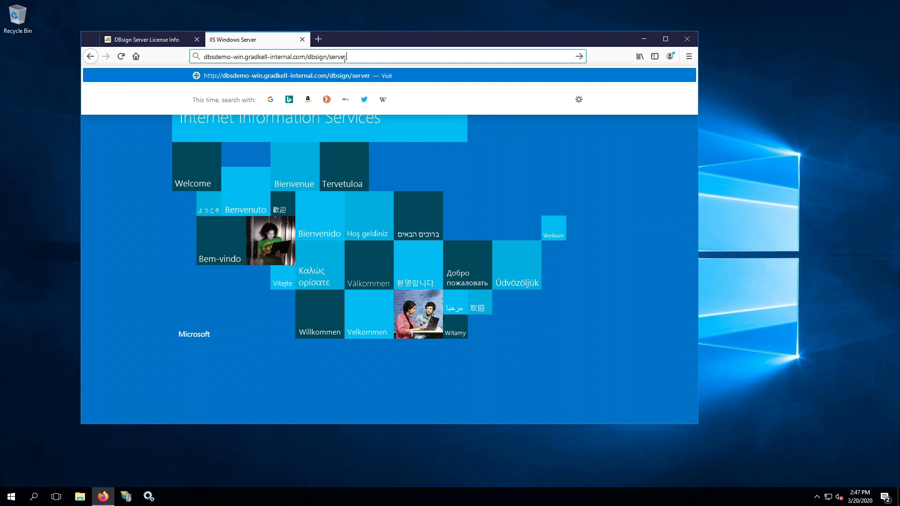
pyautogui.press('Return')
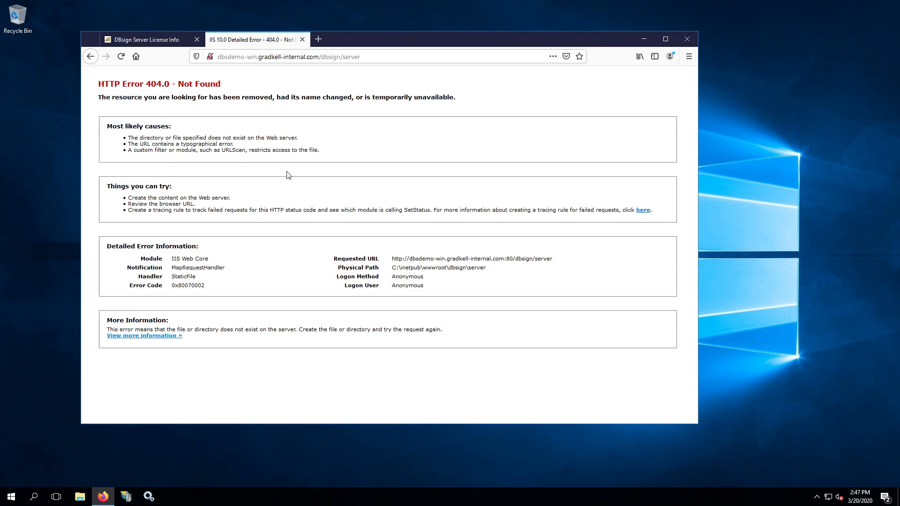
pyautogui.click(324, 55)
pyautogui.click(325, 55)
pyautogui.moveTo(322, 56); pyautogui.dragTo(400, 56)
pyautogui.click(401, 57)
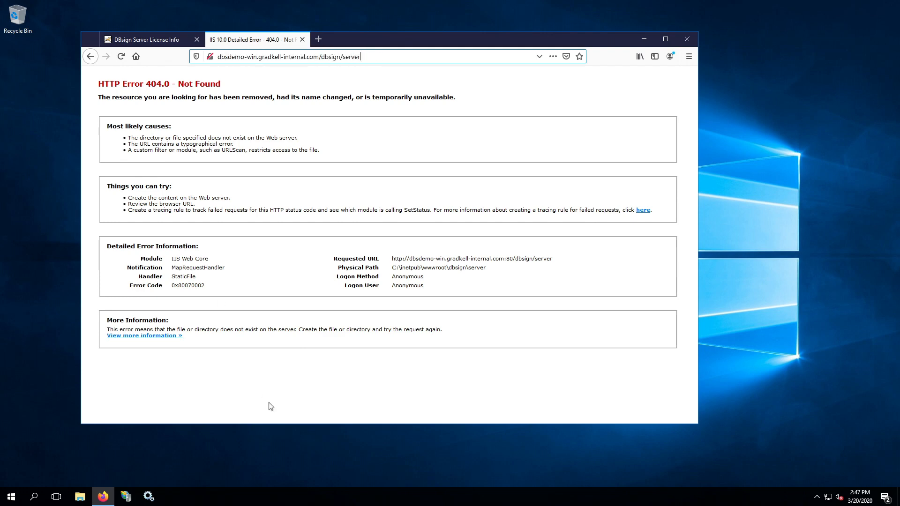
# Step: Switch to IIS Manager and open the Application Request Routing Cache feature of the DBSDEMO-WIN server
pyautogui.click(127, 497)
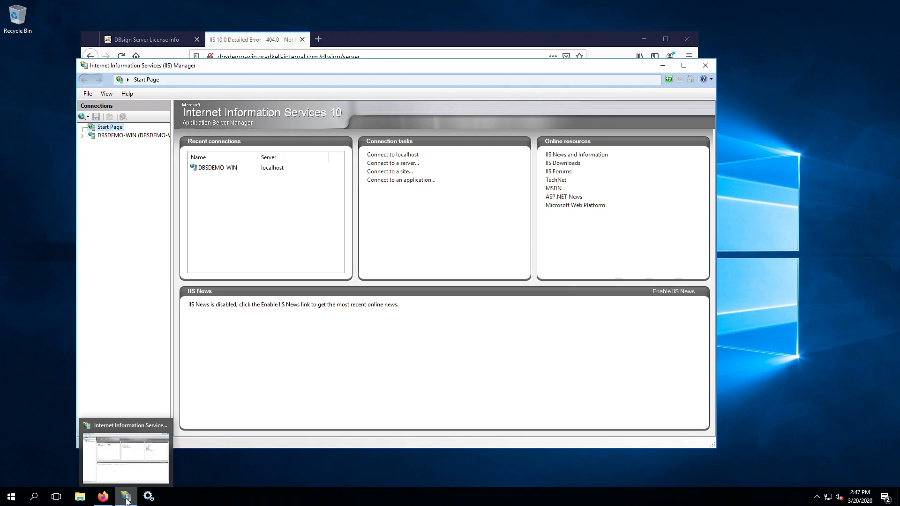
pyautogui.click(82, 136)
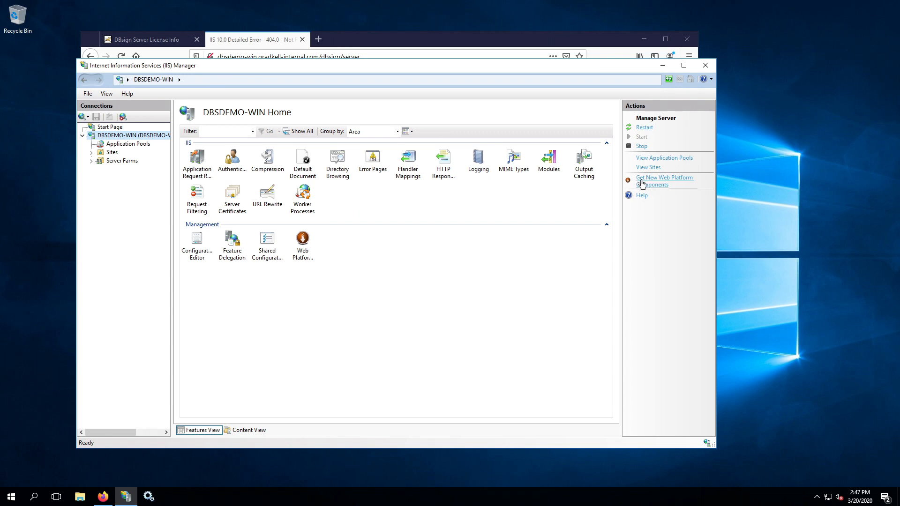
pyautogui.click(465, 312)
pyautogui.click(142, 269)
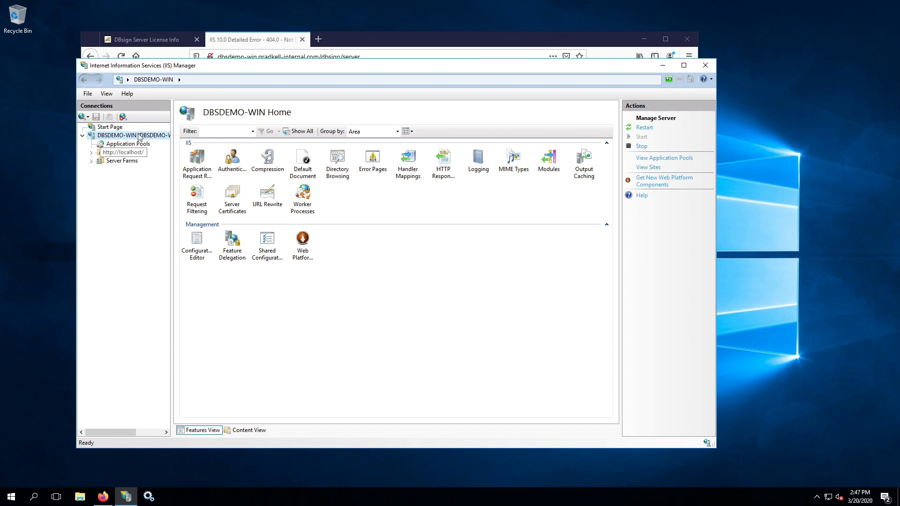
pyautogui.click(196, 165)
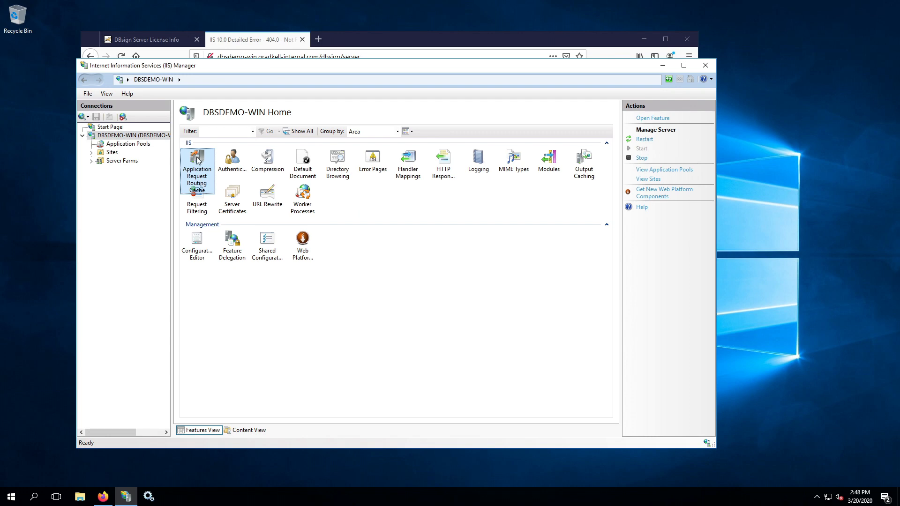
pyautogui.click(290, 294)
pyautogui.click(194, 161)
pyautogui.doubleClick(194, 163)
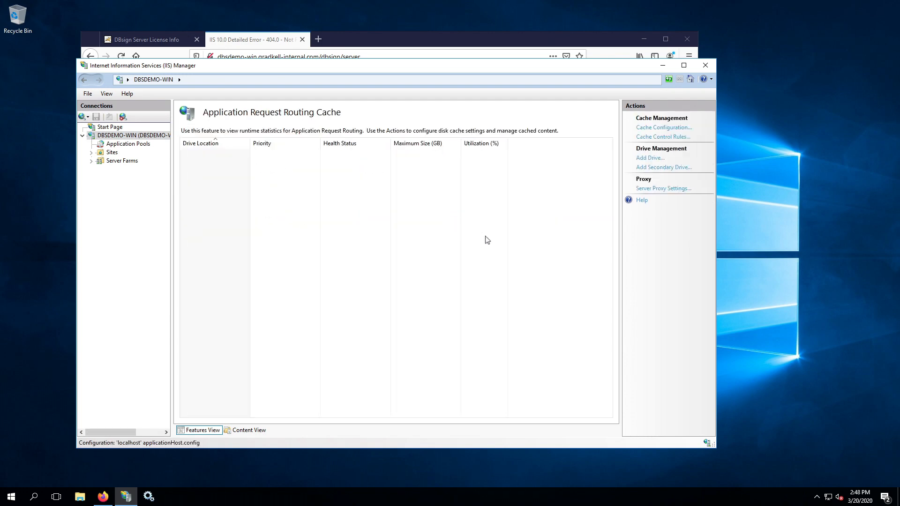
# Step: Enable the proxy in the server proxy settings of Application Request Routing and apply the change
pyautogui.click(677, 189)
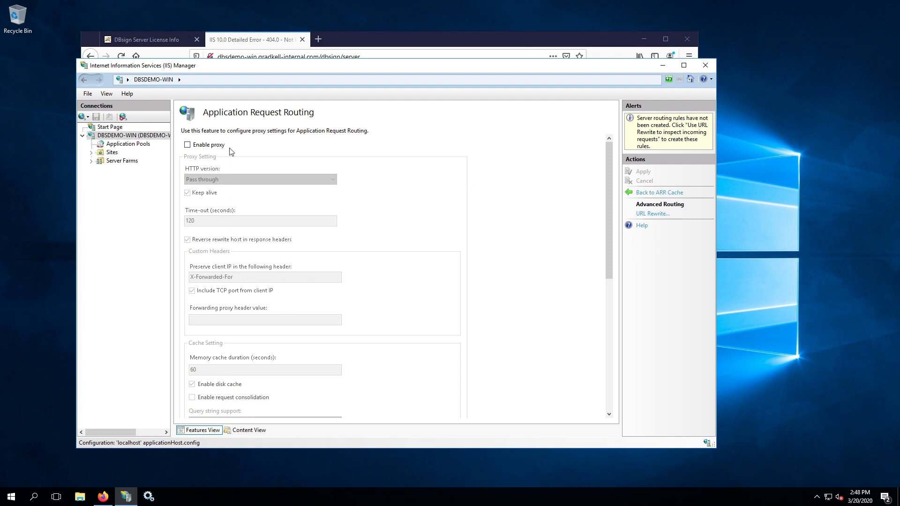
pyautogui.click(188, 146)
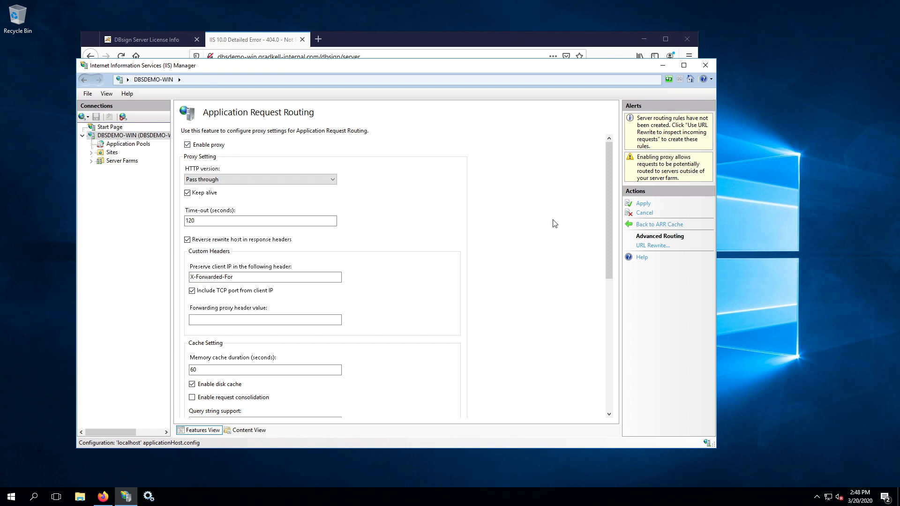
pyautogui.click(643, 203)
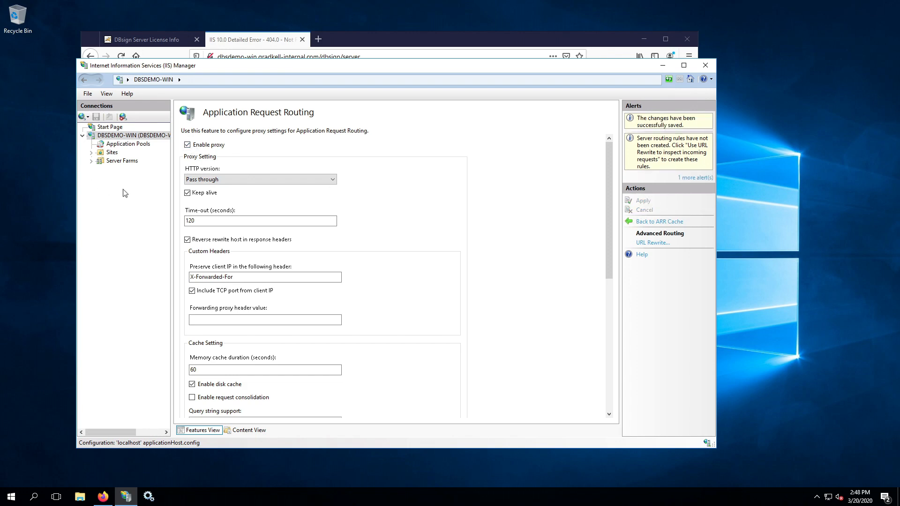
# Step: Add a blank inbound URL Rewrite rule named DBsign to the Default Web Site
pyautogui.click(112, 154)
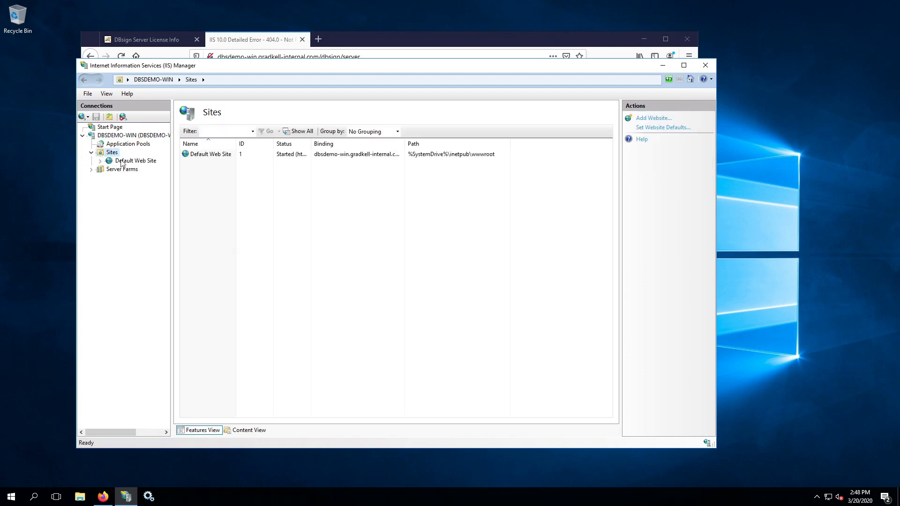
pyautogui.click(128, 163)
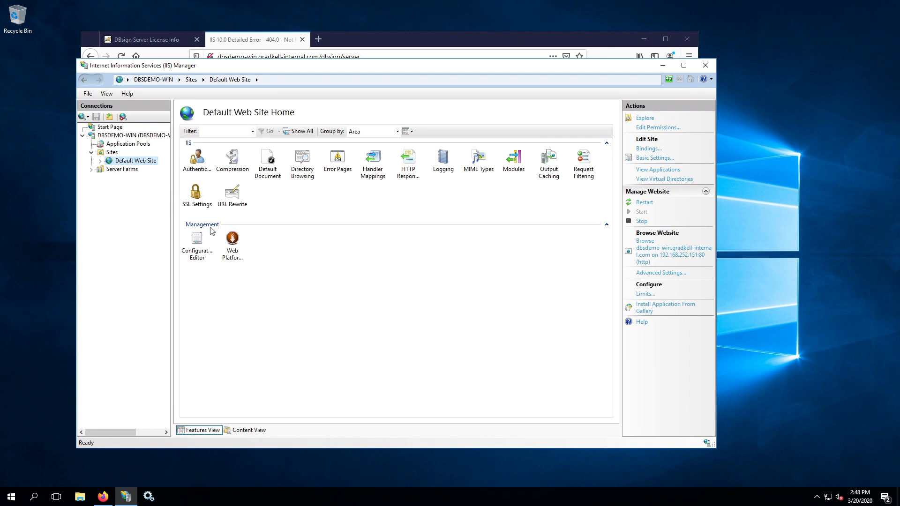
pyautogui.doubleClick(238, 201)
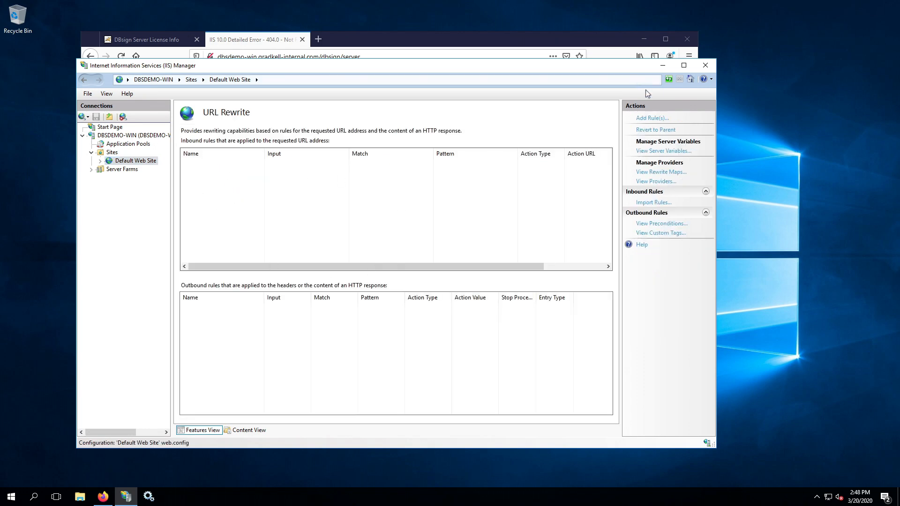
pyautogui.click(651, 119)
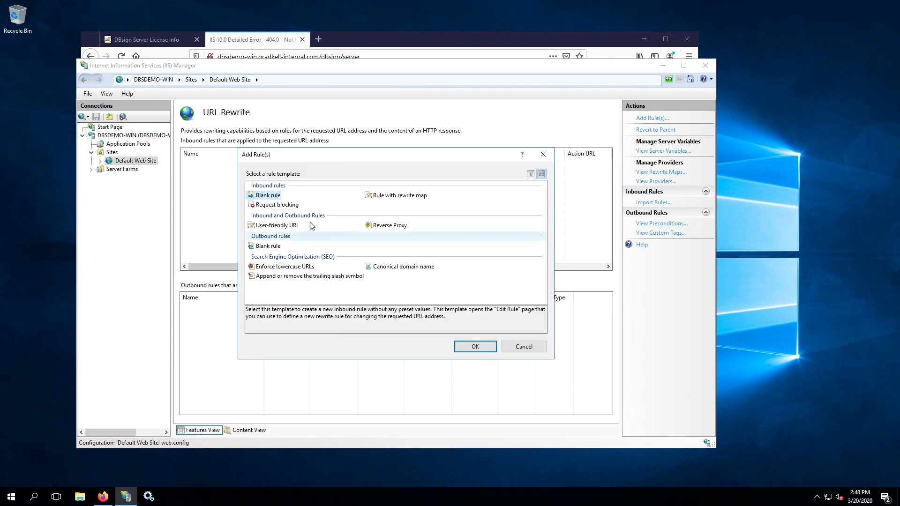
pyautogui.click(474, 347)
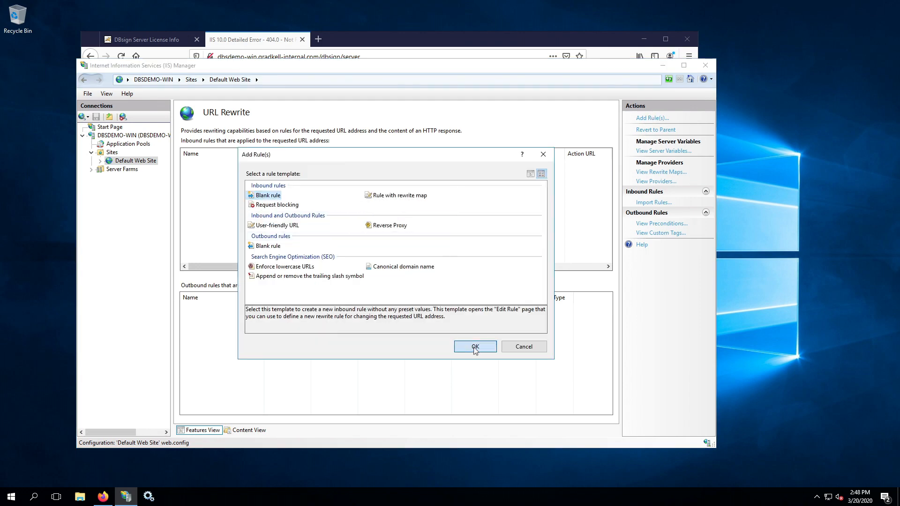
pyautogui.write('DBsign')
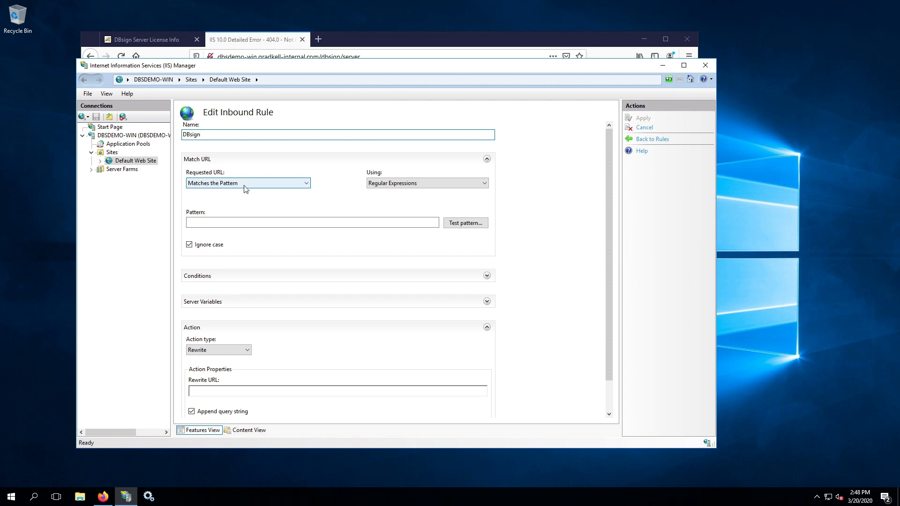
# Step: Set the inbound rule's match pattern to ^(dbsign[^/]*/)(.*)
pyautogui.click(243, 223)
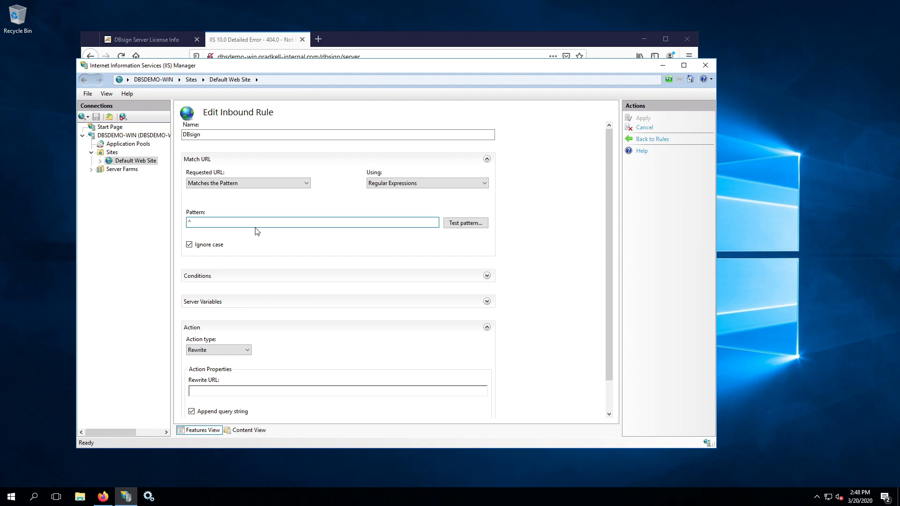
pyautogui.write('^(dbsign')
pyautogui.write('/]*/)(.*')
# Step: Test the rule's pattern against the input dbsign/server and close the test dialog
pyautogui.click(471, 229)
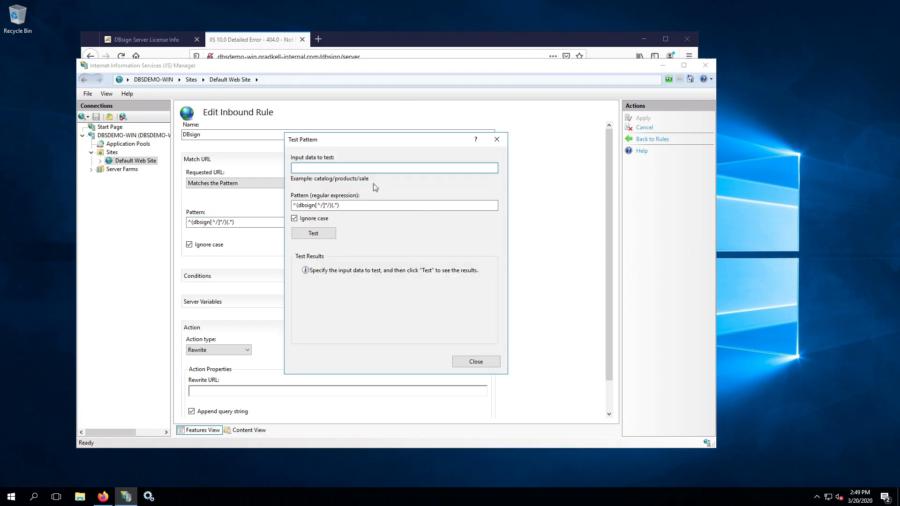
pyautogui.write('dbsign/server')
pyautogui.click(317, 234)
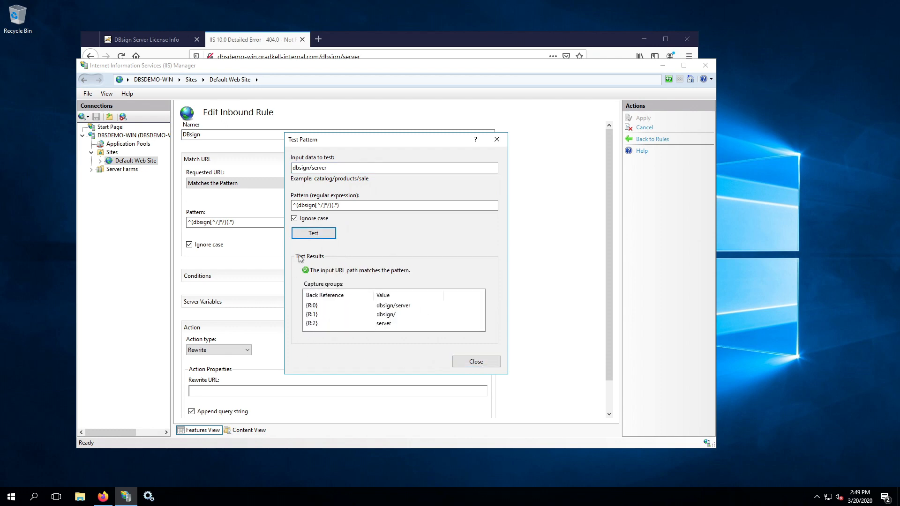
pyautogui.click(475, 363)
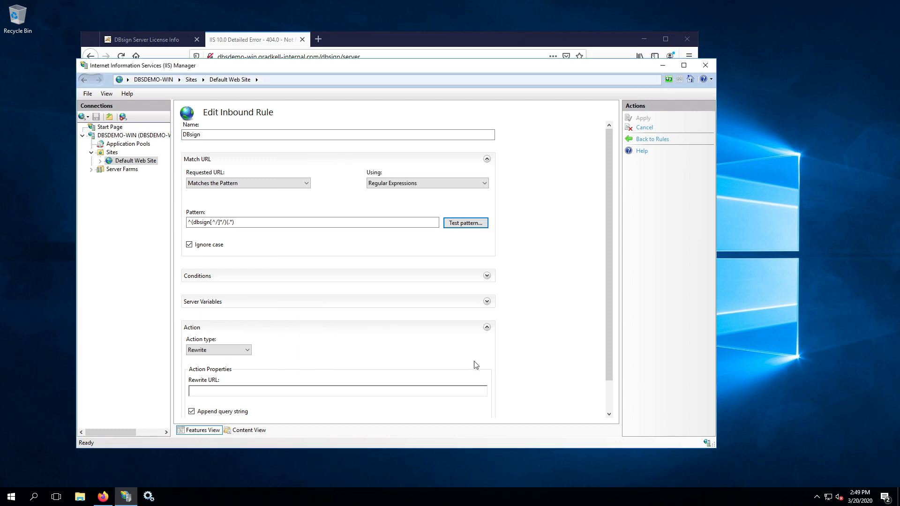
pyautogui.scroll(-1, 392, 319)
pyautogui.click(256, 360)
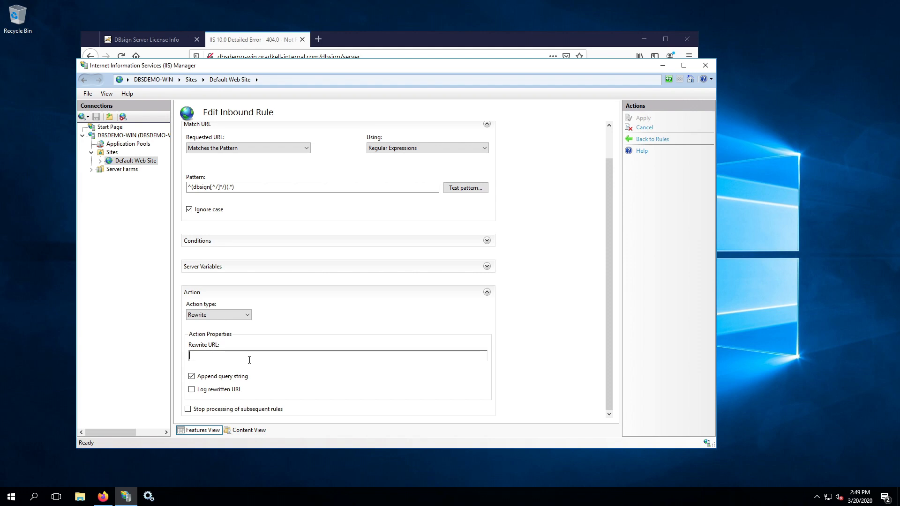
pyautogui.write('http://loca')
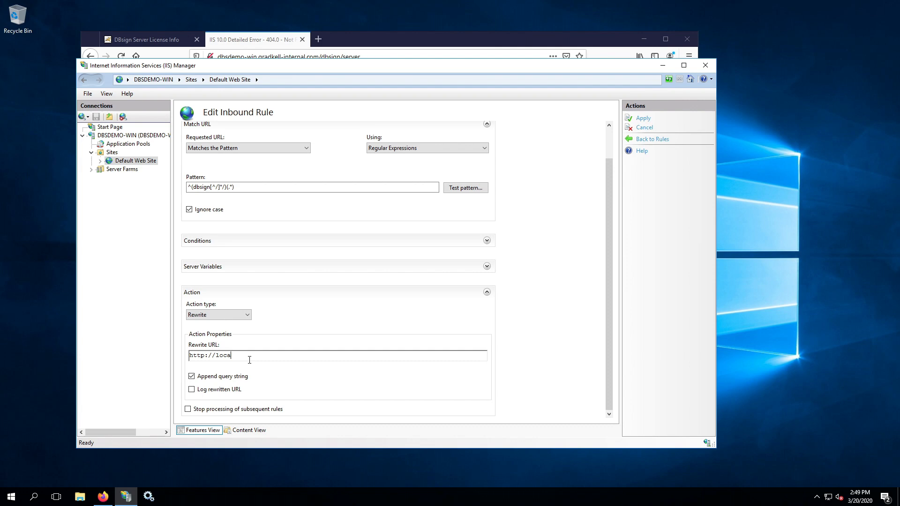
pyautogui.write('hoost:8080/dbsign/')
pyautogui.write('R')
pyautogui.write('2')
pyautogui.press('BackSpace')
pyautogui.write(':')
pyautogui.press('BackSpace')
pyautogui.write(':2}')
pyautogui.click(643, 119)
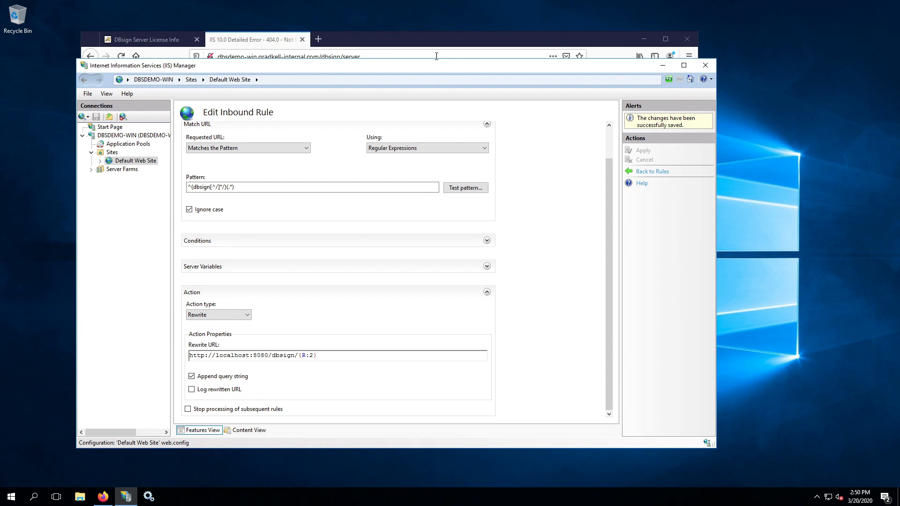
# Step: Switch to Firefox, request dbsdemo-win.gradkell-internal.com/dbsign/server again, and check its site information
pyautogui.click(389, 40)
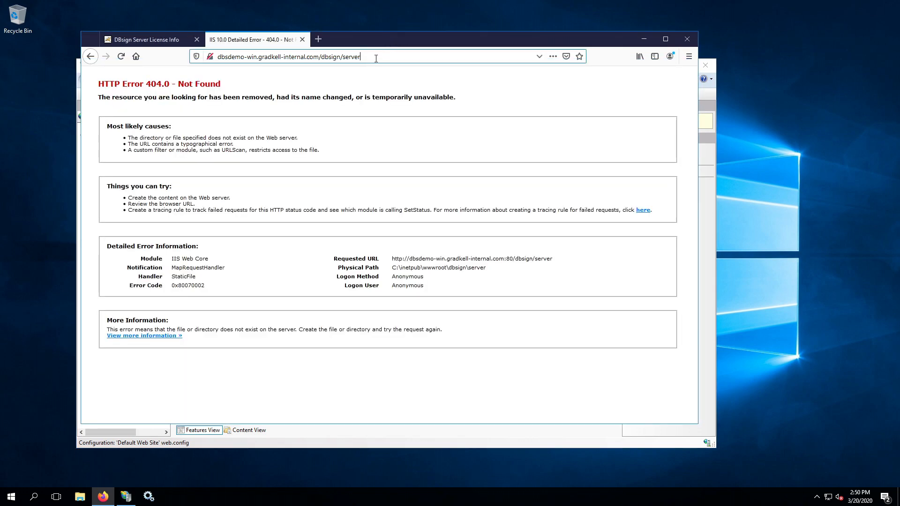
pyautogui.press('Return')
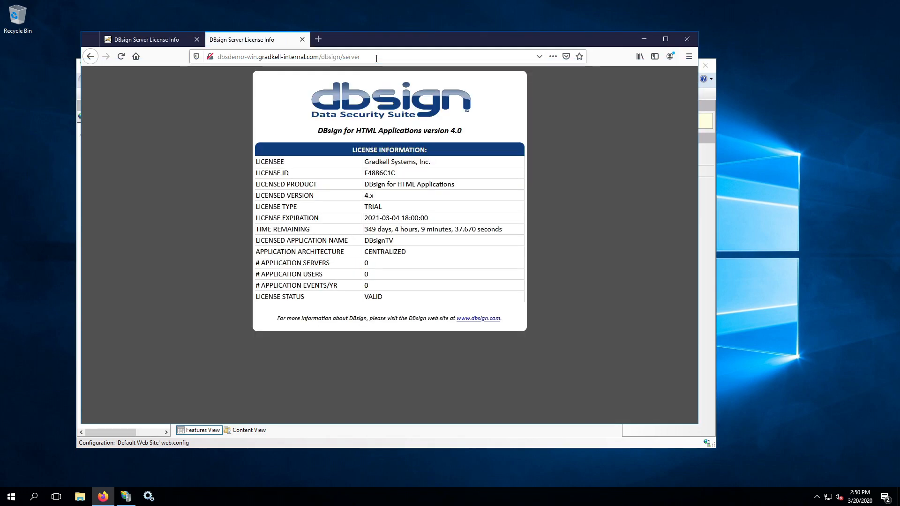
pyautogui.click(345, 58)
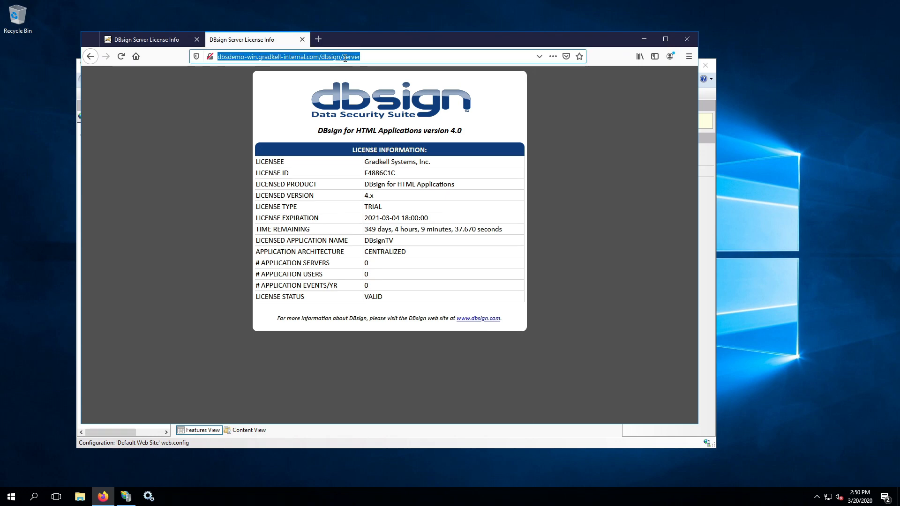
pyautogui.click(210, 56)
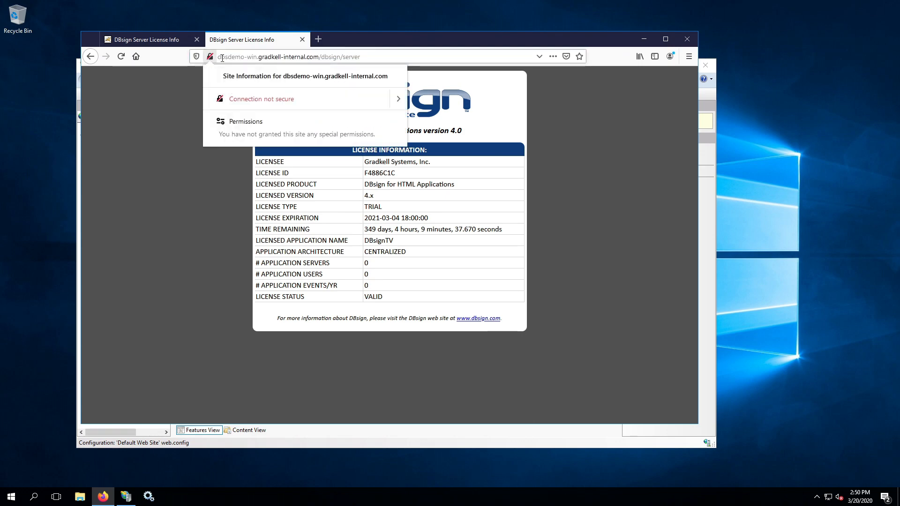
pyautogui.click(604, 169)
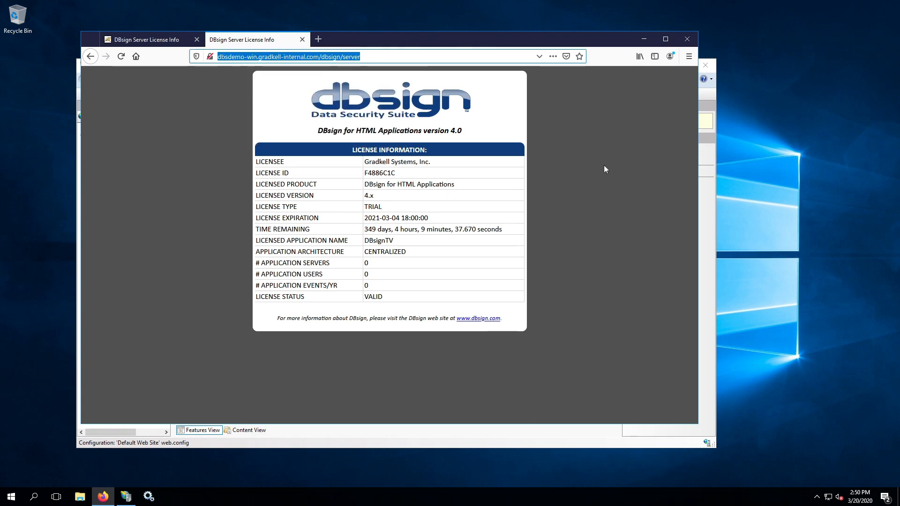
# Step: Compare the DBsign address requested in Firefox with the localhost target in the IIS rule's rewrite URL
pyautogui.click(707, 260)
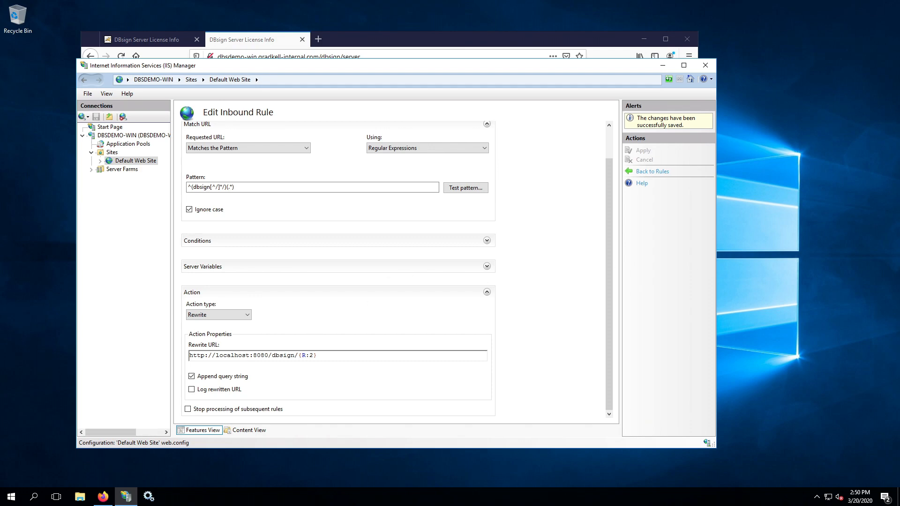
pyautogui.click(256, 47)
pyautogui.click(377, 55)
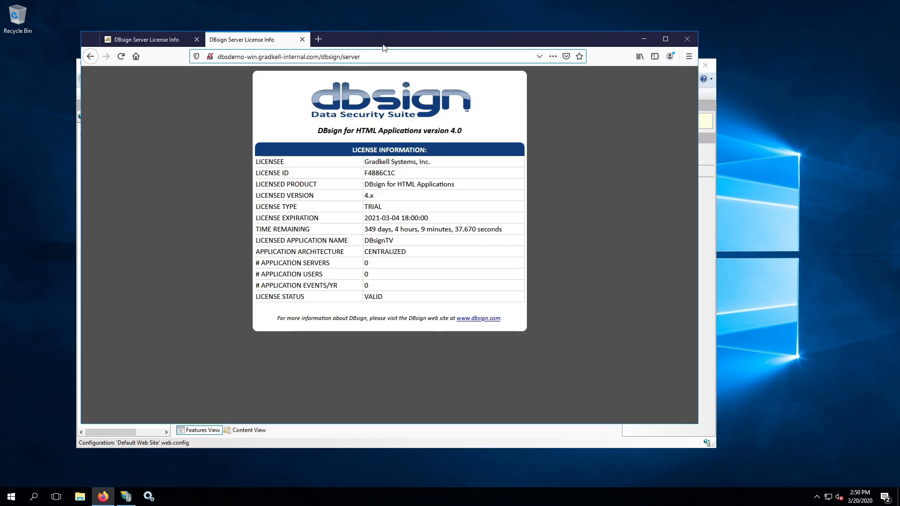
pyautogui.moveTo(383, 45); pyautogui.dragTo(350, 39)
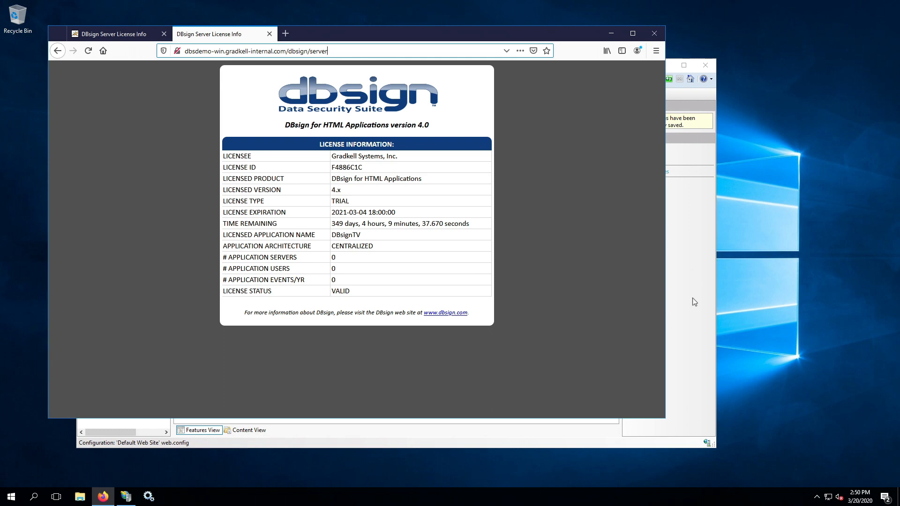
pyautogui.click(473, 432)
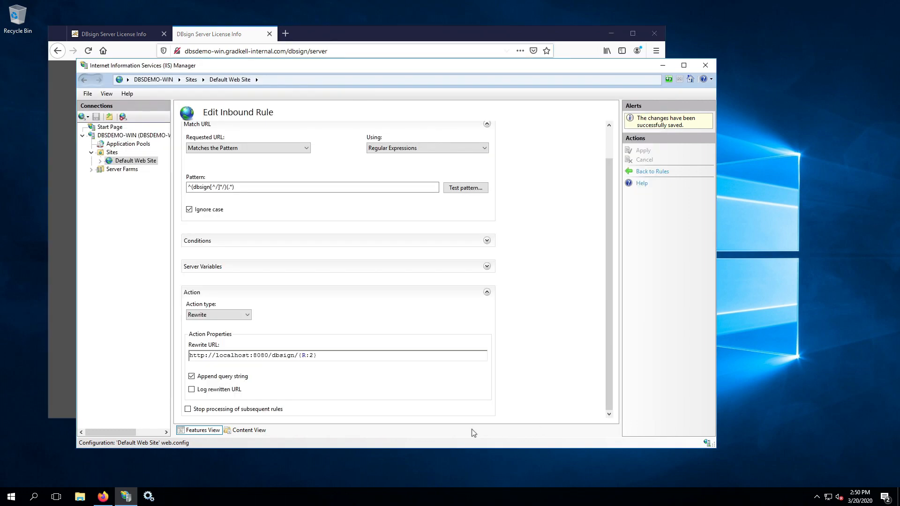
pyautogui.click(72, 204)
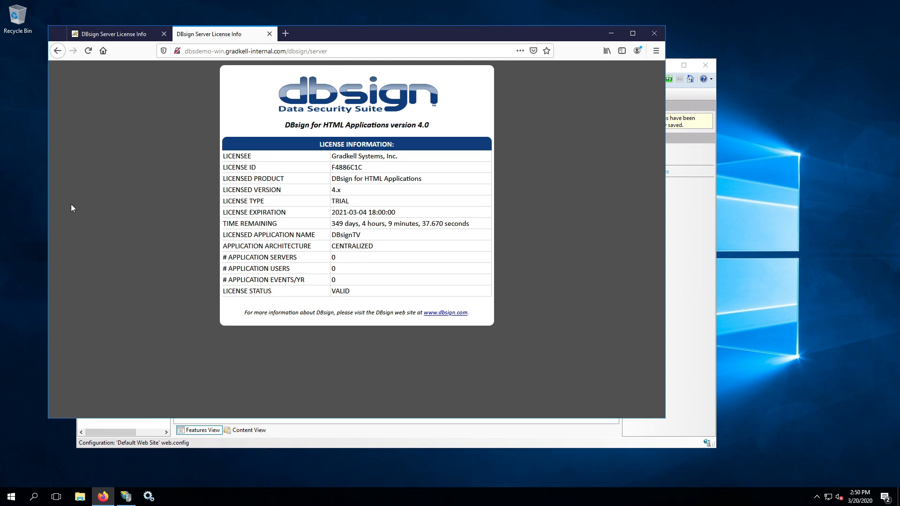
pyautogui.click(353, 51)
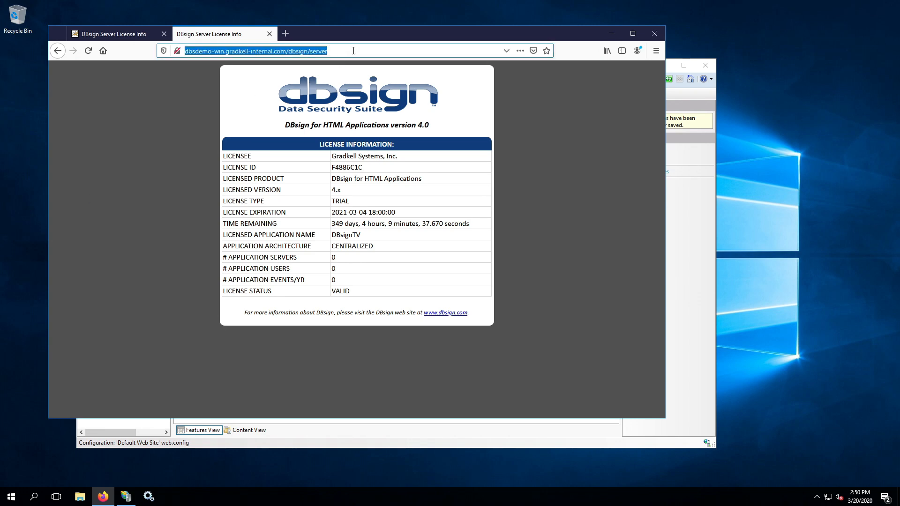
pyautogui.click(354, 51)
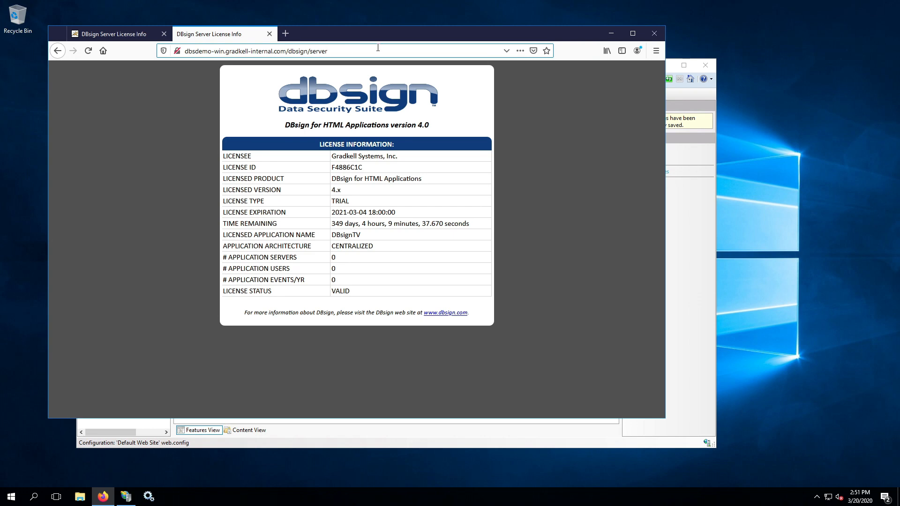
pyautogui.click(709, 274)
pyautogui.moveTo(216, 355); pyautogui.dragTo(247, 356)
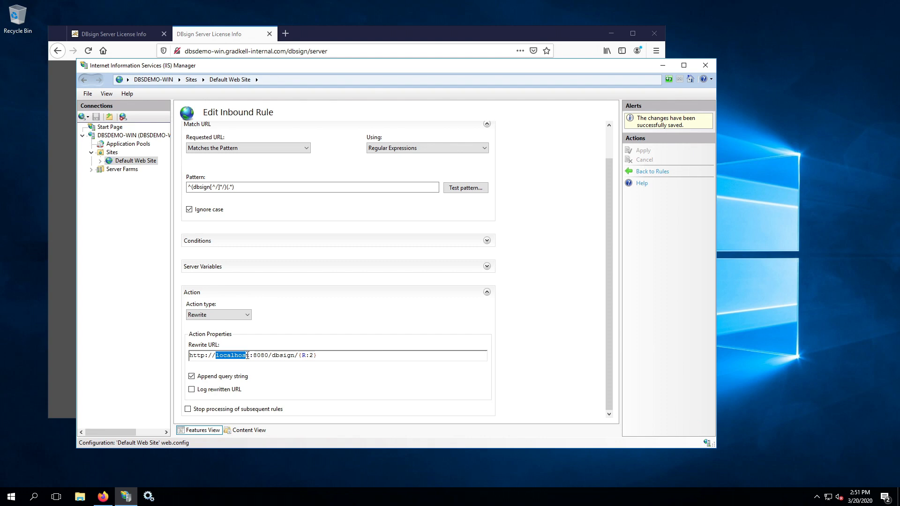
pyautogui.click(66, 322)
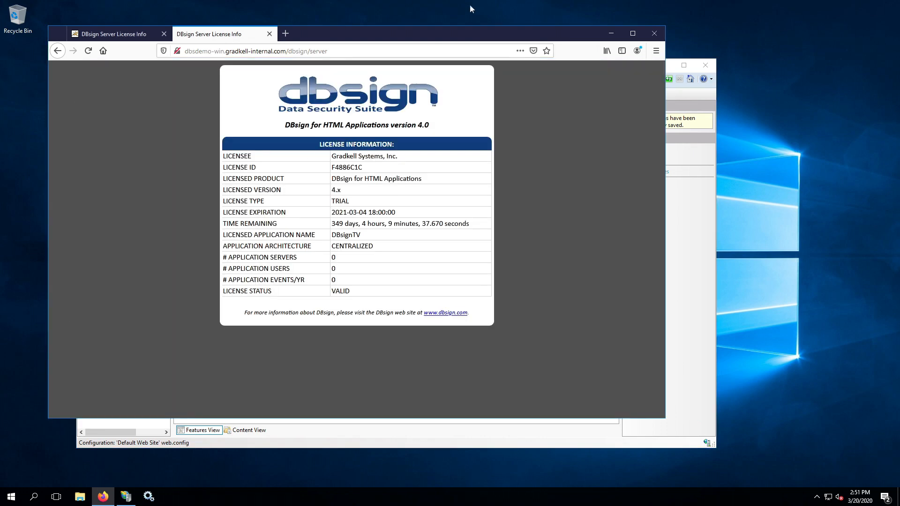
# Step: Request dbsdemo-win.gradkell-internal.com/dbsign/server?showstats in Firefox and review the DBsign Server runtime statistics page
pyautogui.click(342, 51)
pyautogui.click(346, 51)
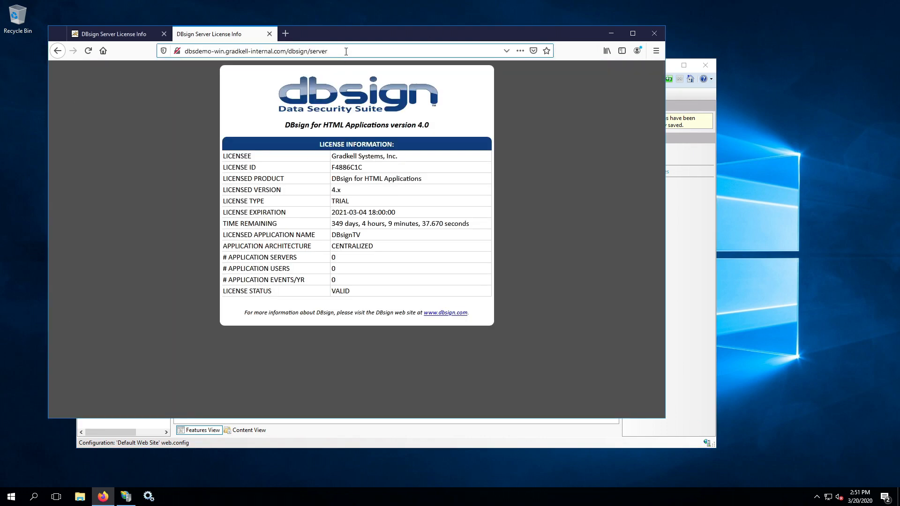
pyautogui.write('?s')
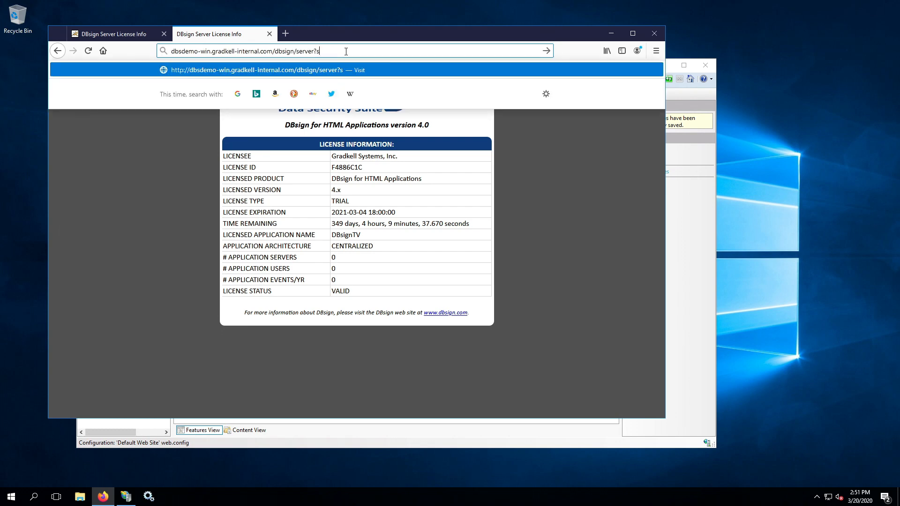
pyautogui.write('howstats')
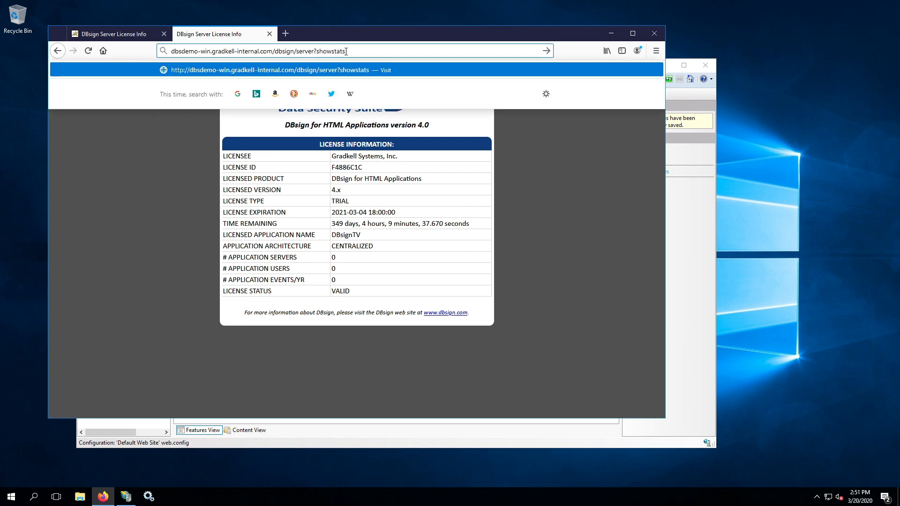
pyautogui.press('Return')
pyautogui.scroll(-10, 357, 167)
pyautogui.scroll(10, 358, 168)
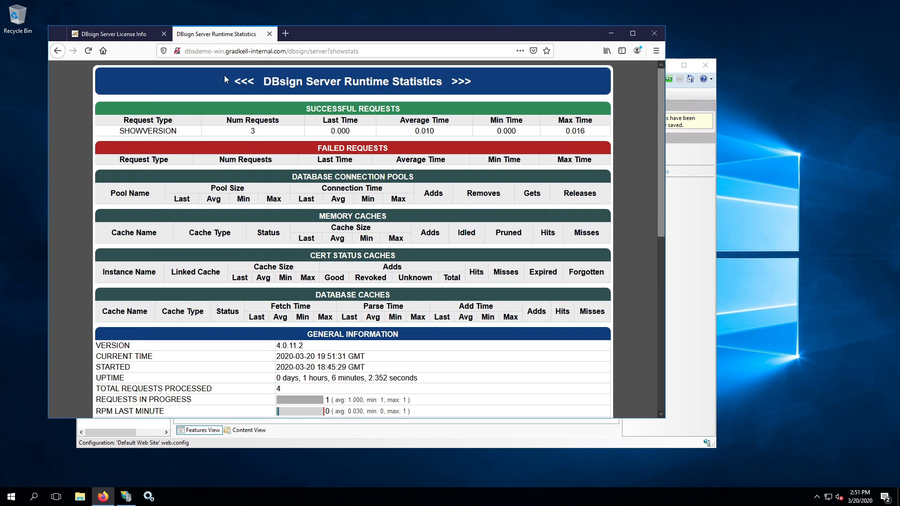
pyautogui.moveTo(192, 51); pyautogui.dragTo(289, 60)
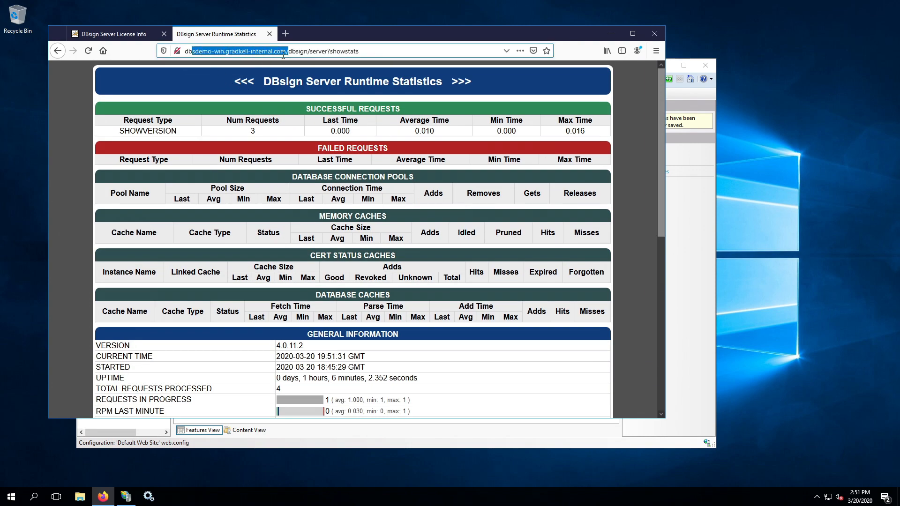
pyautogui.click(283, 55)
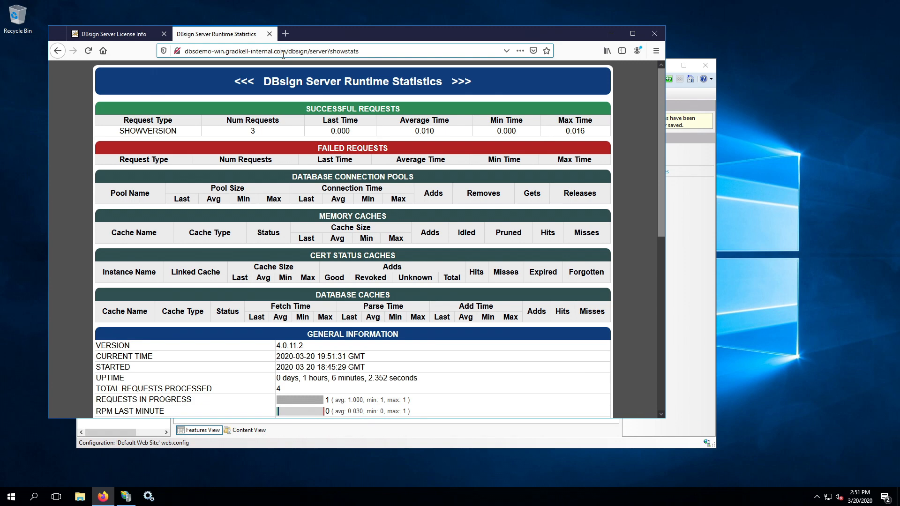
pyautogui.click(631, 202)
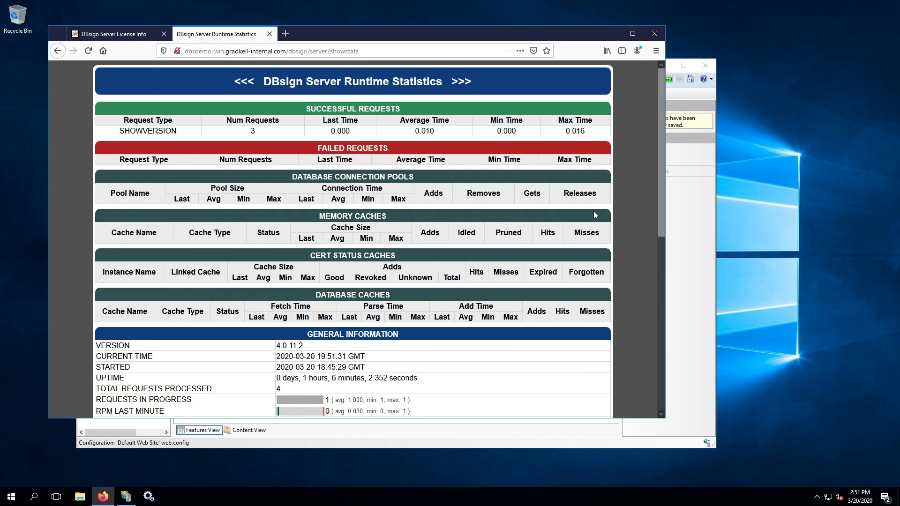
pyautogui.click(682, 293)
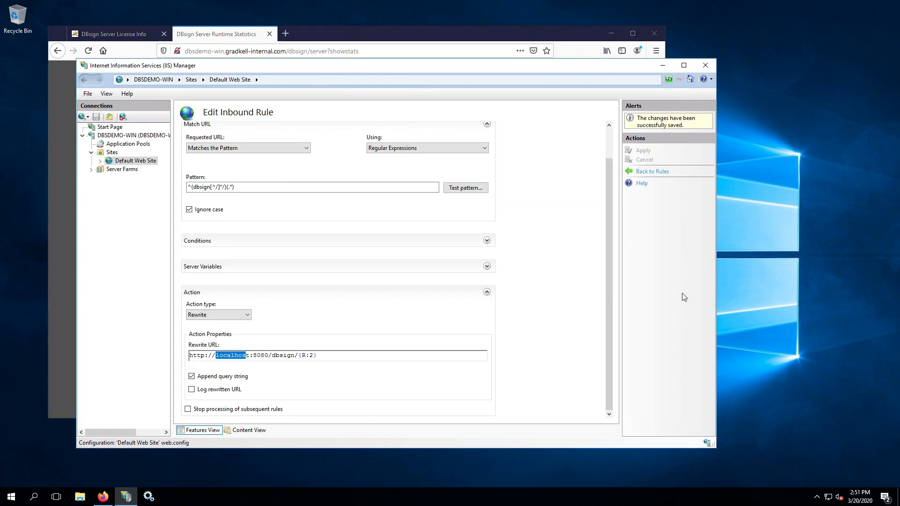
pyautogui.click(240, 355)
pyautogui.moveTo(216, 355); pyautogui.dragTo(250, 354)
pyautogui.write('192')
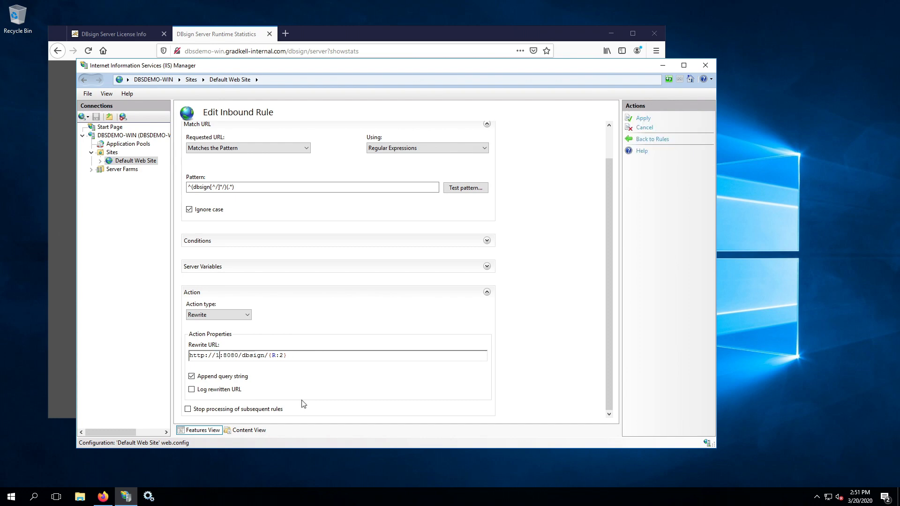
pyautogui.write('.168.252.151')
pyautogui.click(650, 119)
# Step: Switch to Firefox and reload the showstats page to test the changed rewrite URL
pyautogui.click(349, 47)
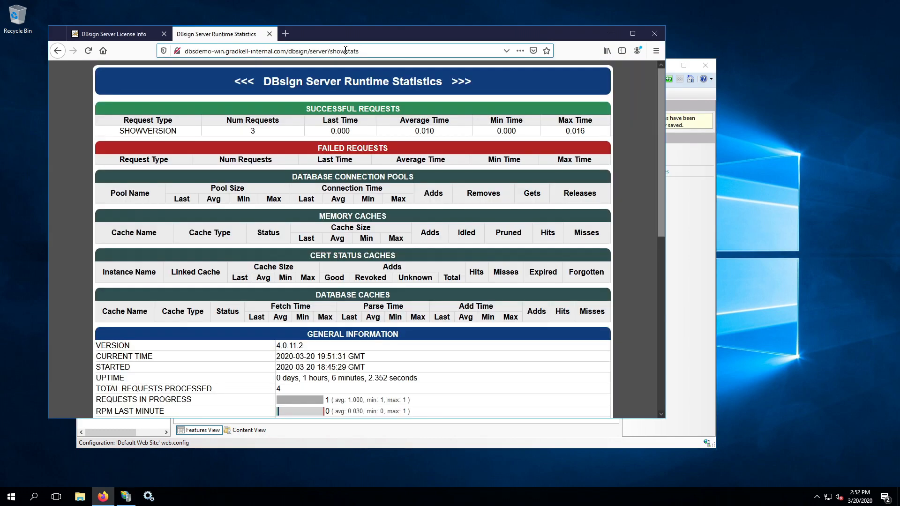
pyautogui.click(88, 50)
pyautogui.click(336, 237)
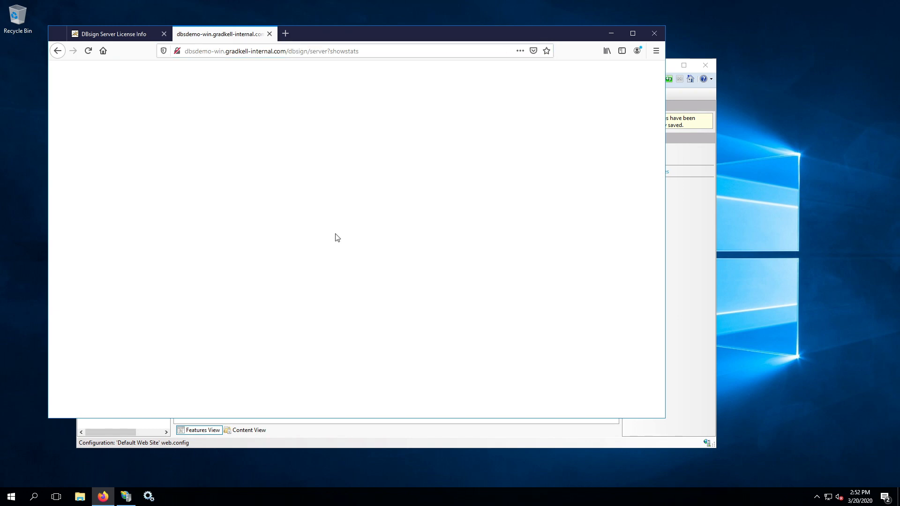
# Step: Open the Network developer tools, reload the page, and inspect the headers of the server?showstats request
pyautogui.click(657, 52)
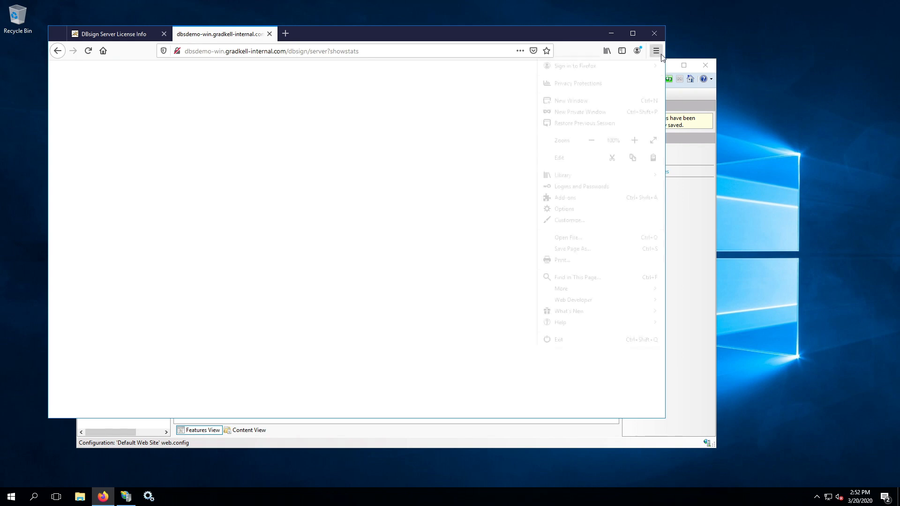
pyautogui.click(589, 304)
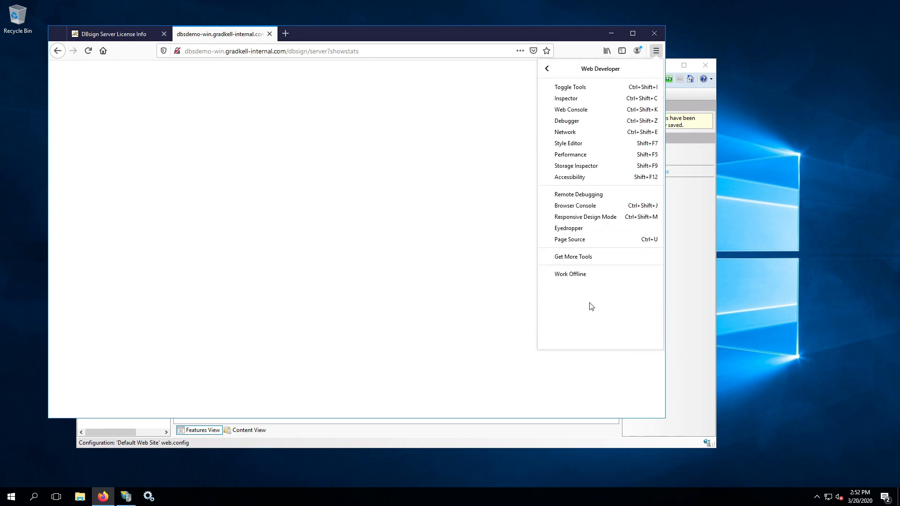
pyautogui.click(581, 111)
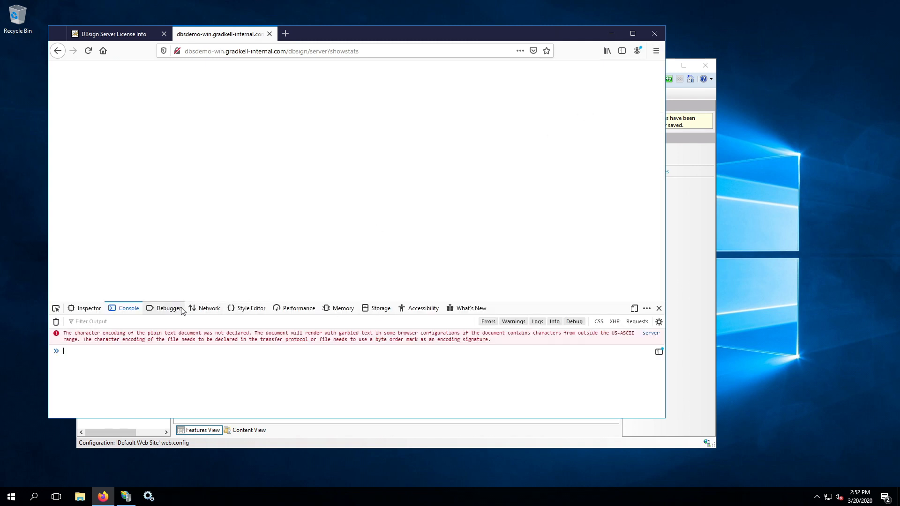
pyautogui.click(207, 309)
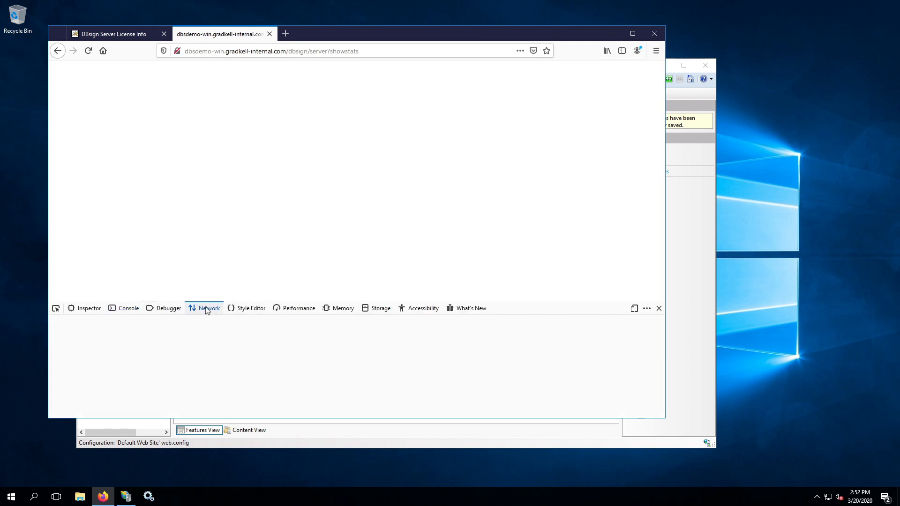
pyautogui.click(88, 52)
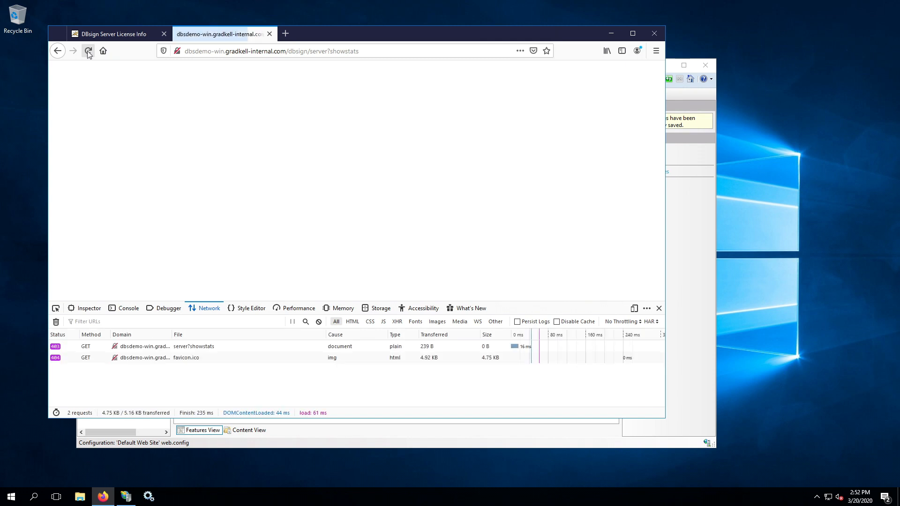
pyautogui.click(65, 347)
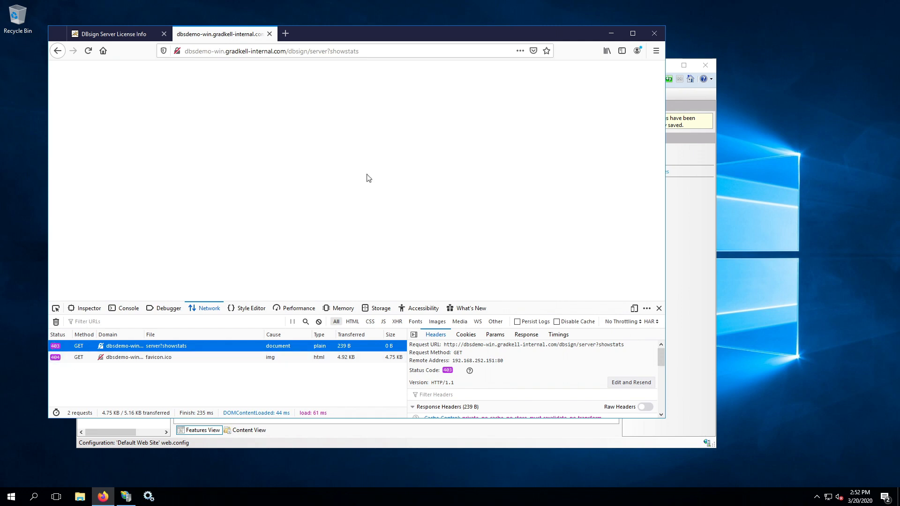
# Step: Compare the requested host name with the IP address used in the IIS rule's rewrite URL, and return to Firefox
pyautogui.click(190, 52)
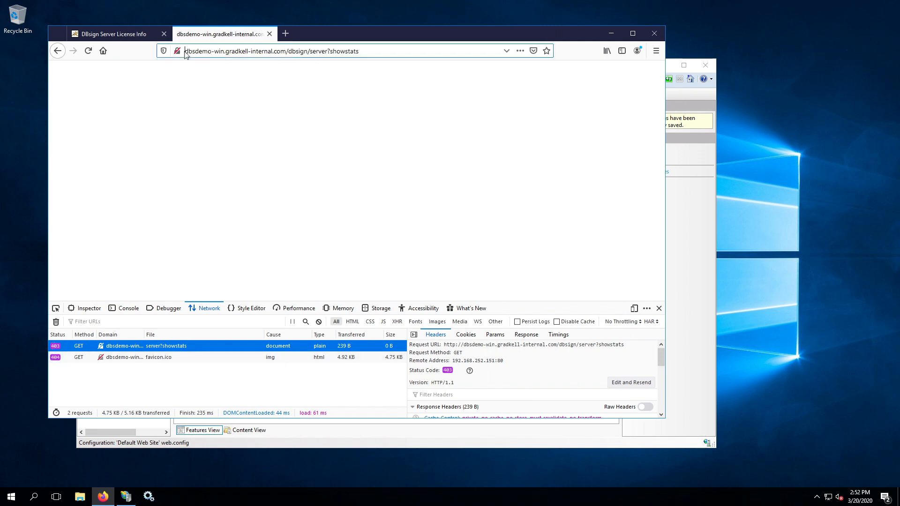
pyautogui.click(688, 252)
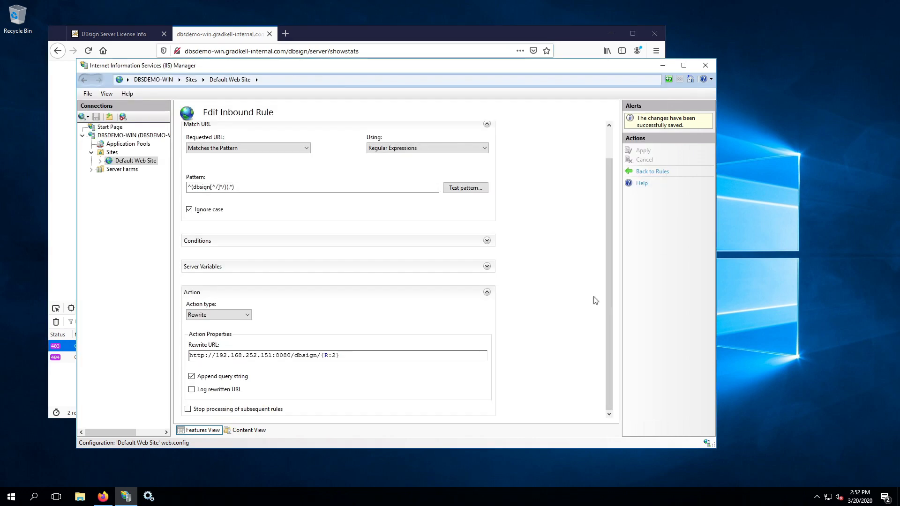
pyautogui.moveTo(216, 355); pyautogui.dragTo(273, 355)
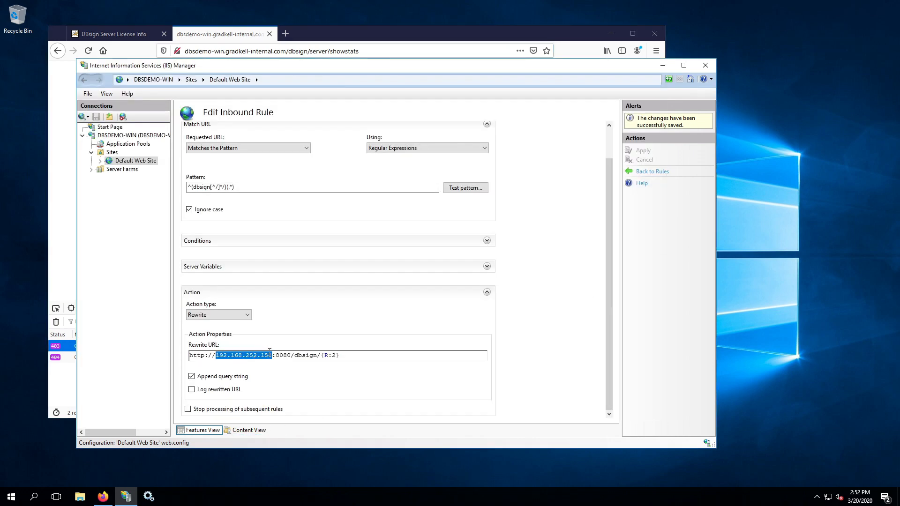
pyautogui.click(68, 263)
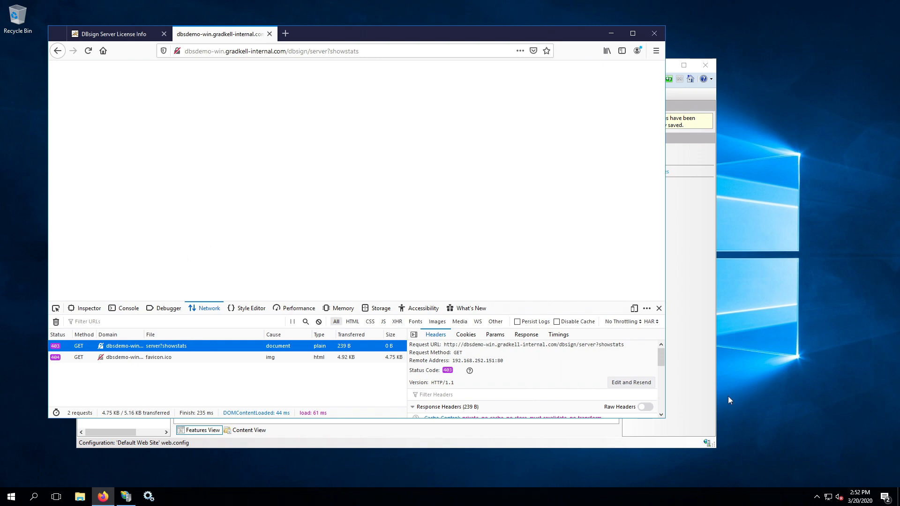
# Step: Examine the IP address in the IIS rule's rewrite URL against the request shown in Firefox, and return to the Default Web Site in IIS Manager
pyautogui.click(694, 392)
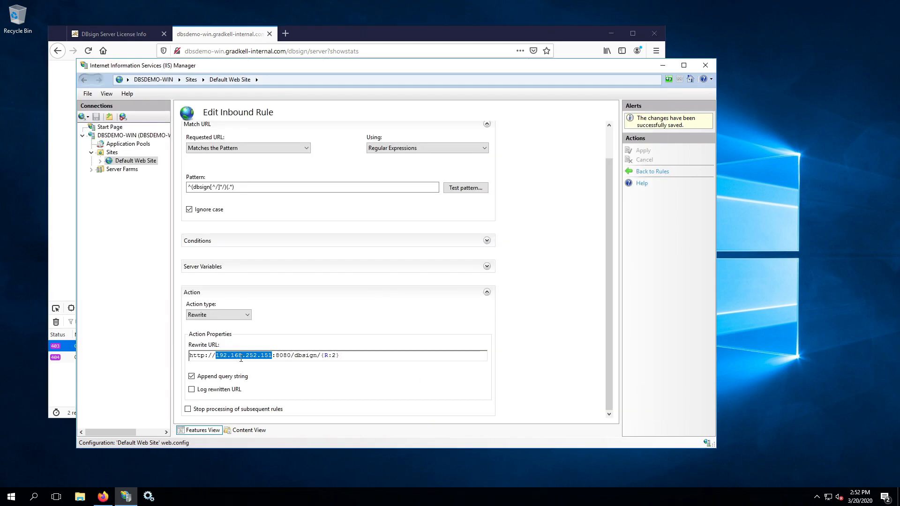
pyautogui.click(214, 356)
pyautogui.moveTo(216, 356); pyautogui.dragTo(267, 357)
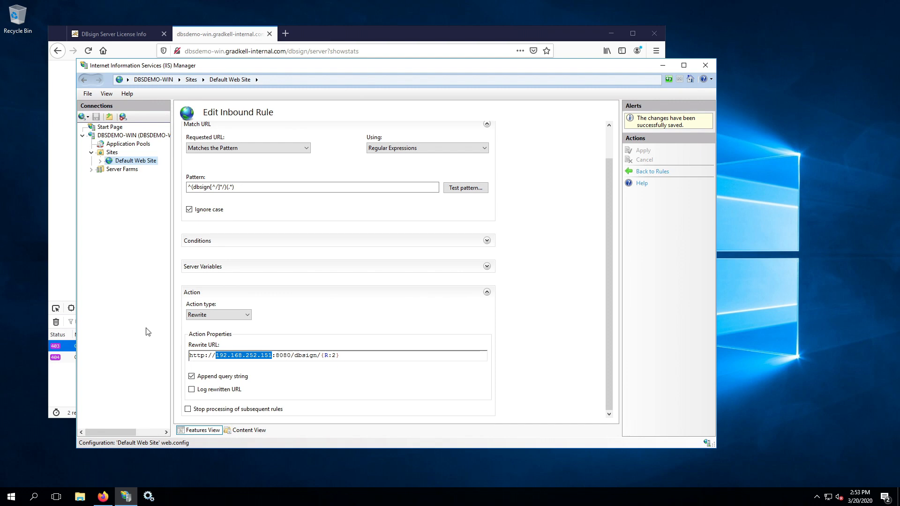
pyautogui.click(315, 31)
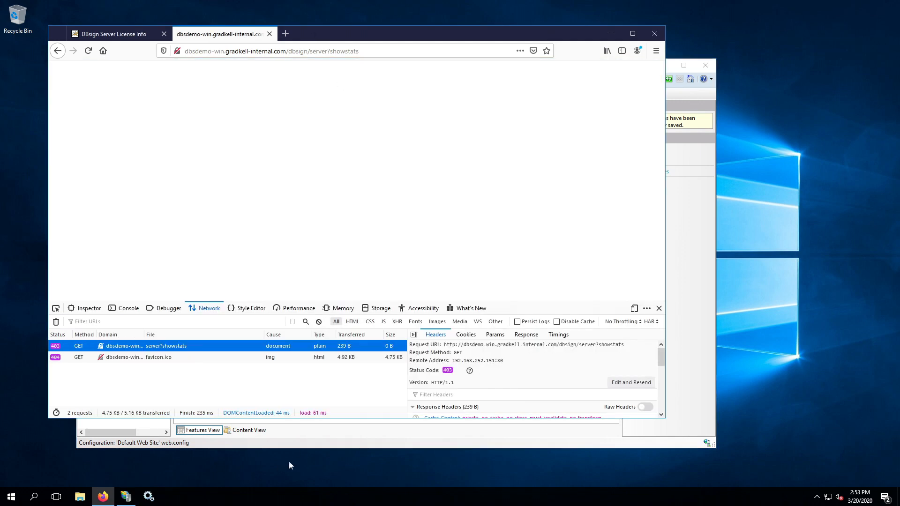
pyautogui.click(293, 447)
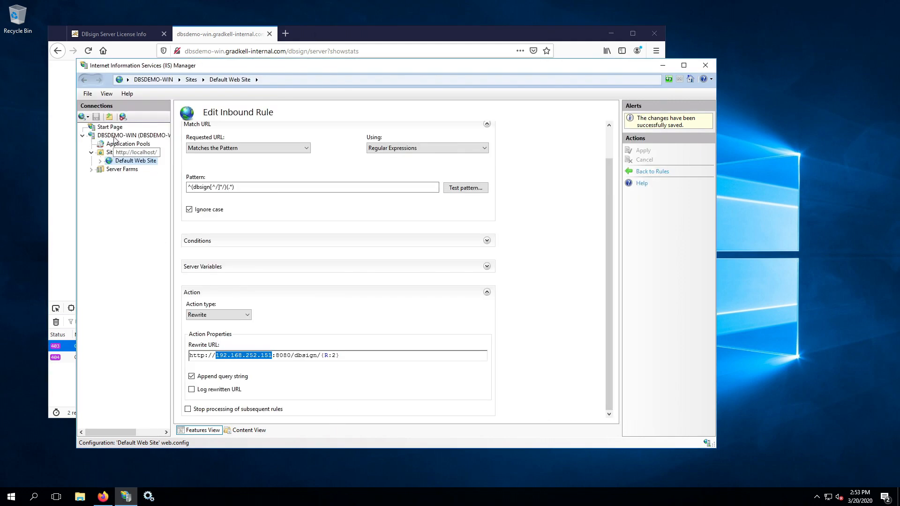
pyautogui.click(113, 160)
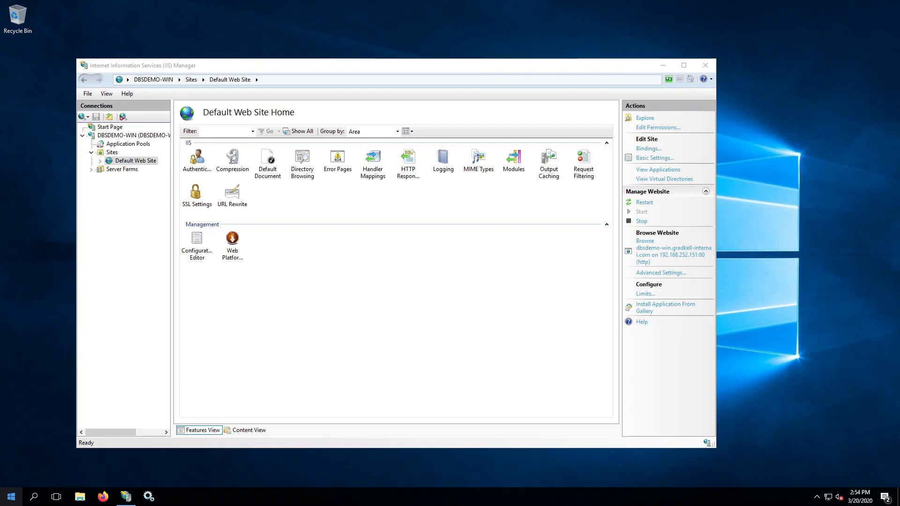
# Step: Open Firefox and load the DBsign Server License Info page at dbsdemo-win.gradkell-internal.com/dbsign/server
pyautogui.click(103, 497)
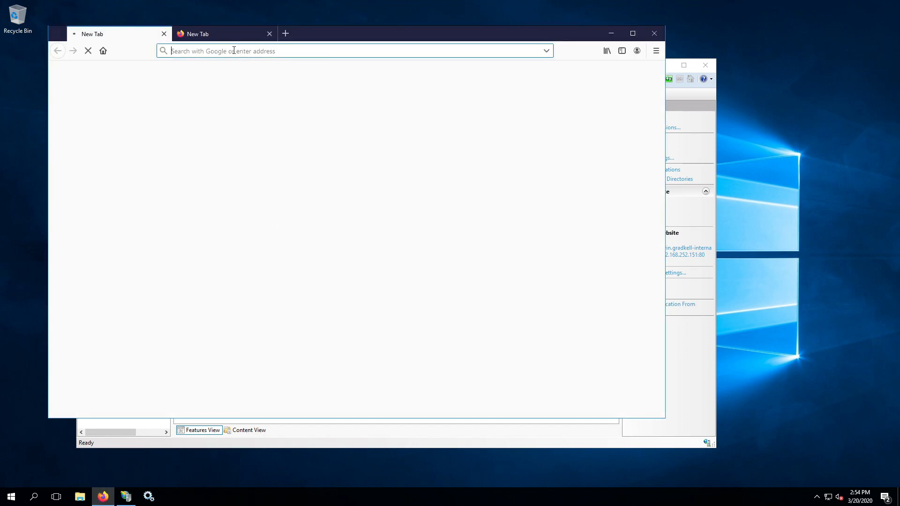
pyautogui.write('http')
pyautogui.hotkey('ctrl', 'a')
pyautogui.write('https:/')
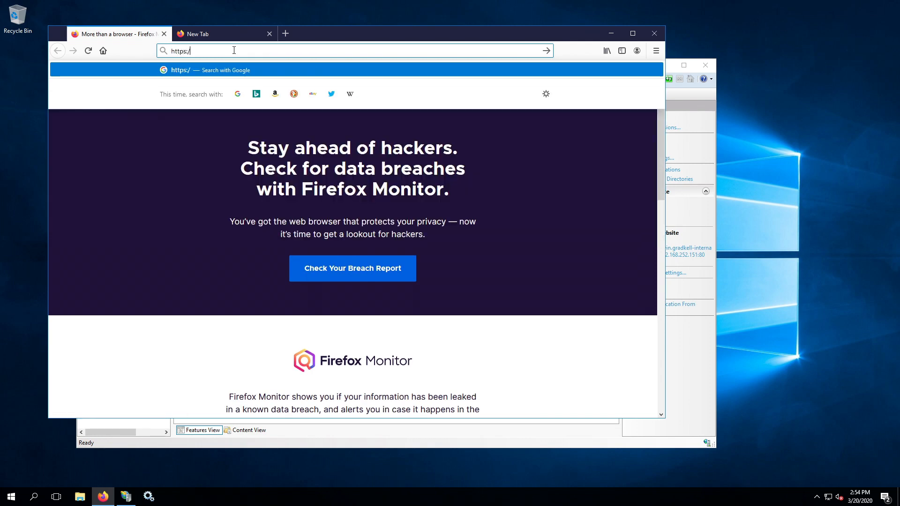
pyautogui.write('/dbsemo')
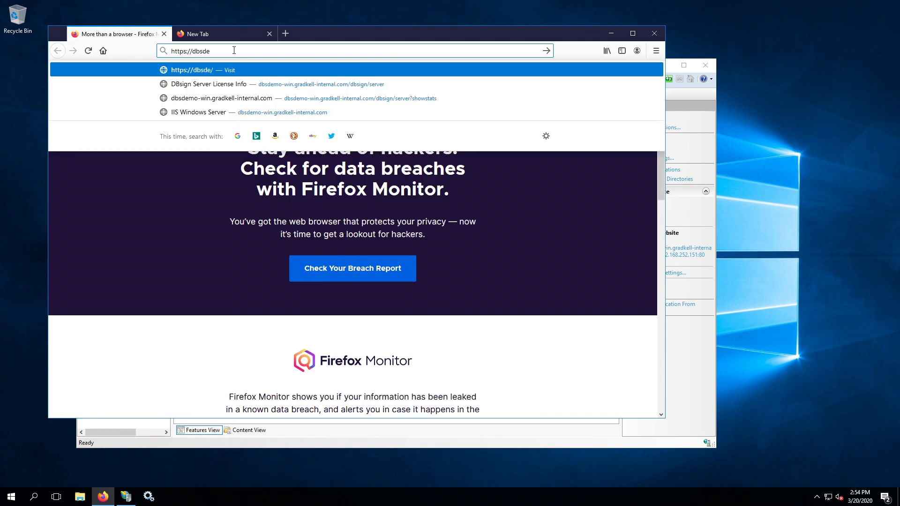
pyautogui.press('Down')
pyautogui.press('Return')
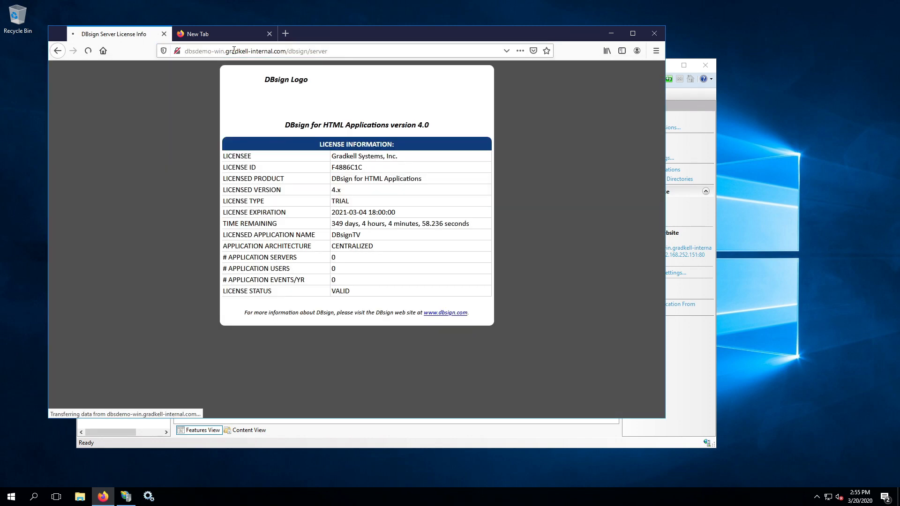
pyautogui.click(187, 52)
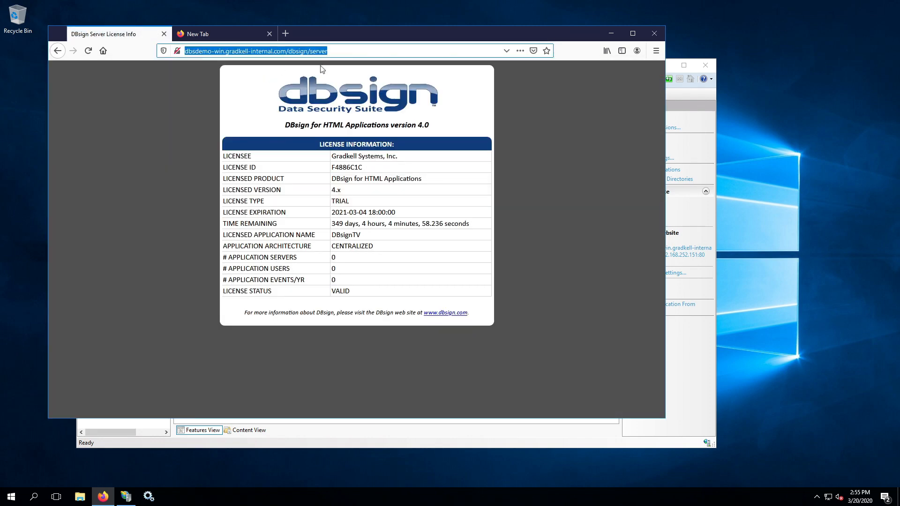
pyautogui.click(322, 69)
pyautogui.write('https://')
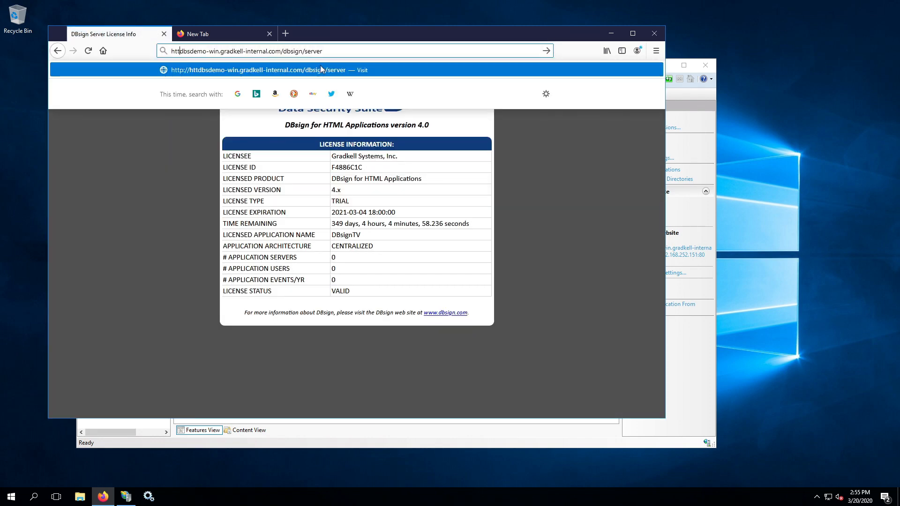
pyautogui.press('Return')
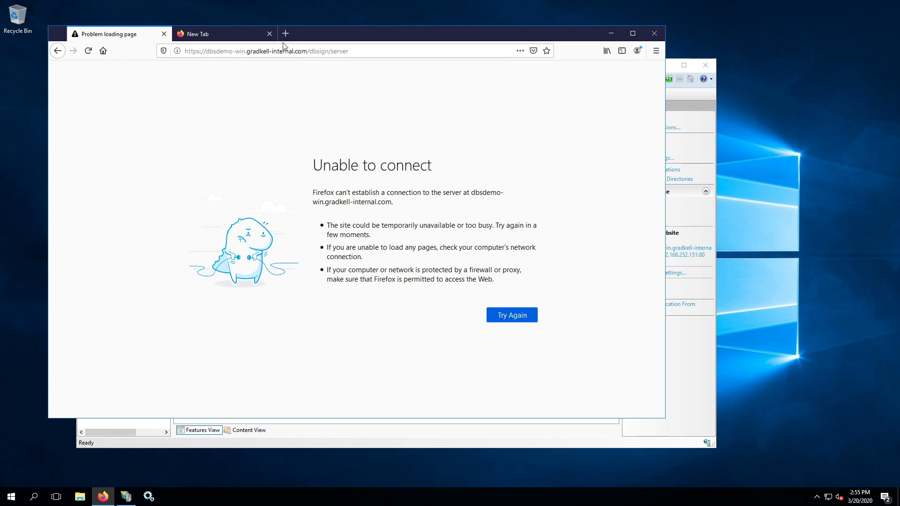
pyautogui.click(269, 33)
# Step: Switch to IIS Manager and start adding a site binding of type https on port 443 to the Default Web Site
pyautogui.click(699, 378)
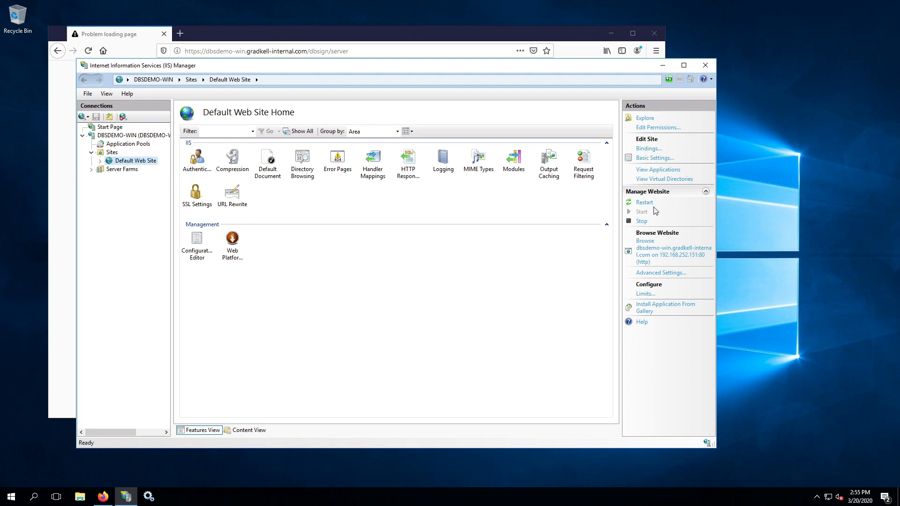
pyautogui.click(647, 150)
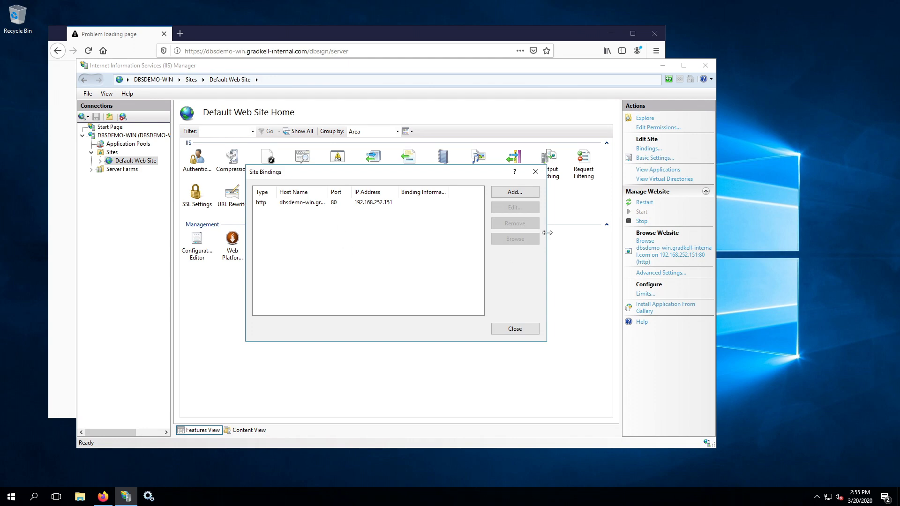
pyautogui.click(514, 192)
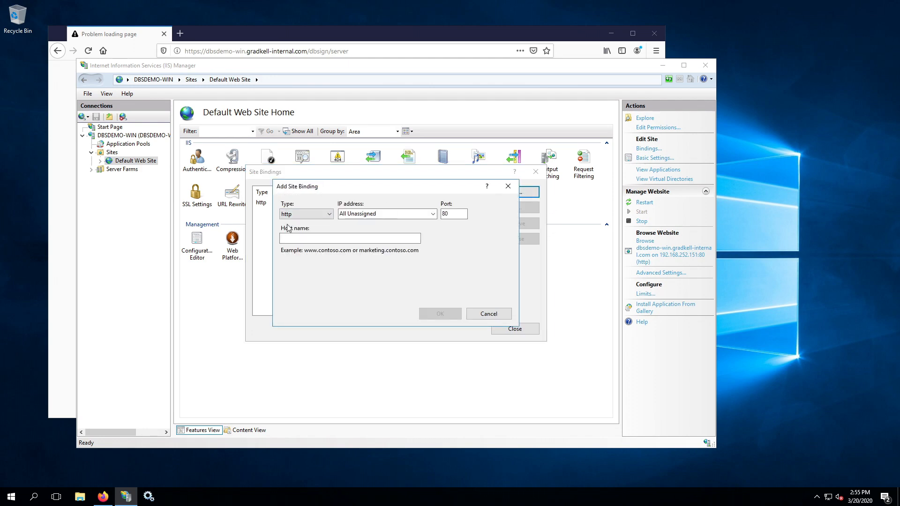
pyautogui.click(297, 214)
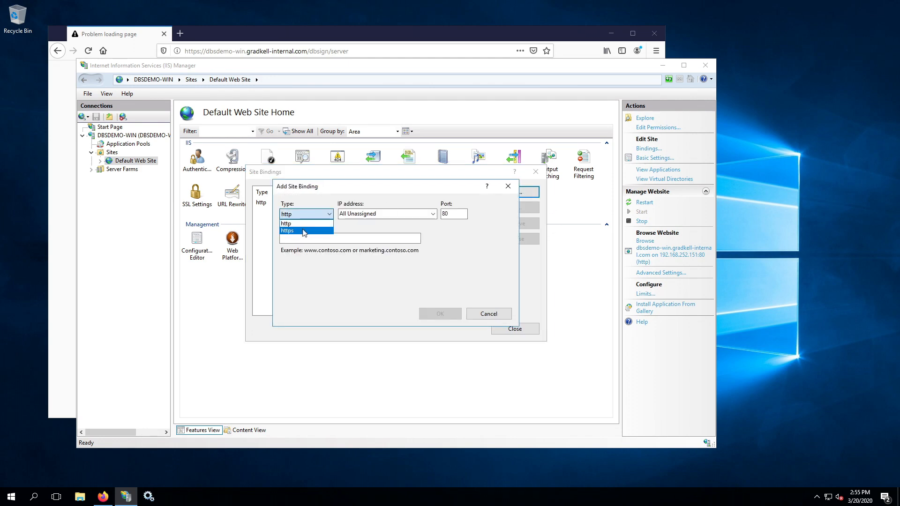
pyautogui.click(303, 230)
pyautogui.click(448, 214)
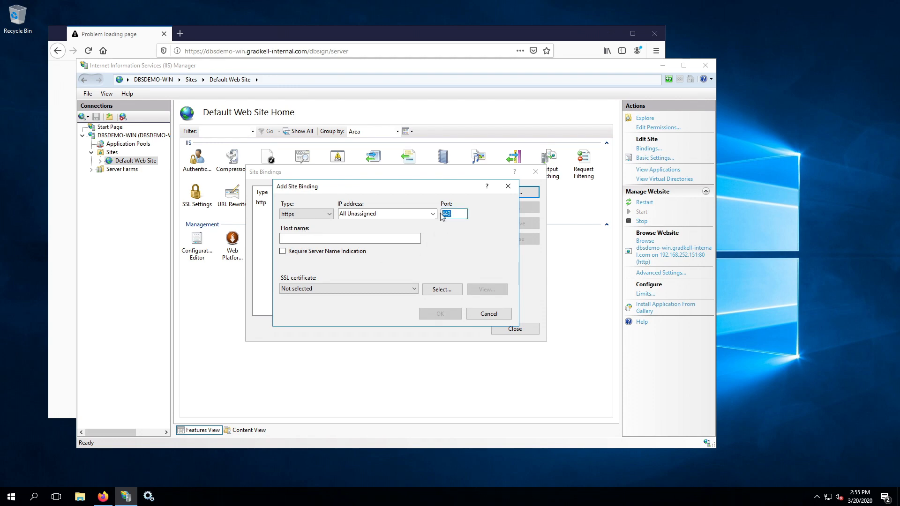
# Step: Check which SSL certificates can be chosen for the https binding, and dismiss the site bindings without adding it
pyautogui.click(328, 291)
pyautogui.click(331, 290)
pyautogui.click(331, 290)
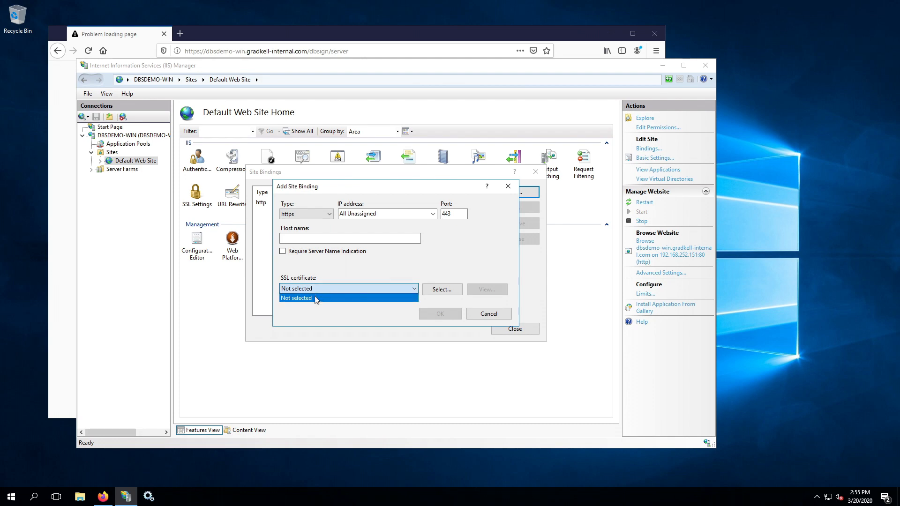
pyautogui.click(360, 298)
pyautogui.click(438, 289)
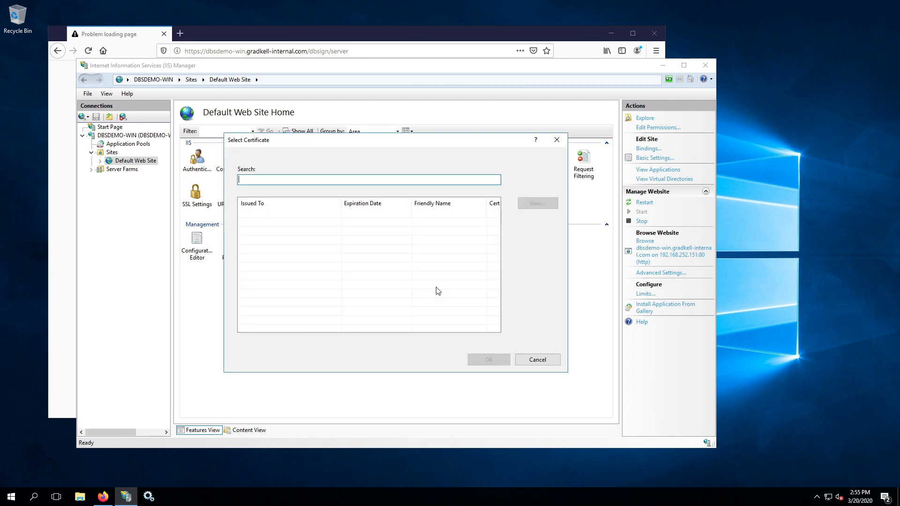
pyautogui.click(305, 228)
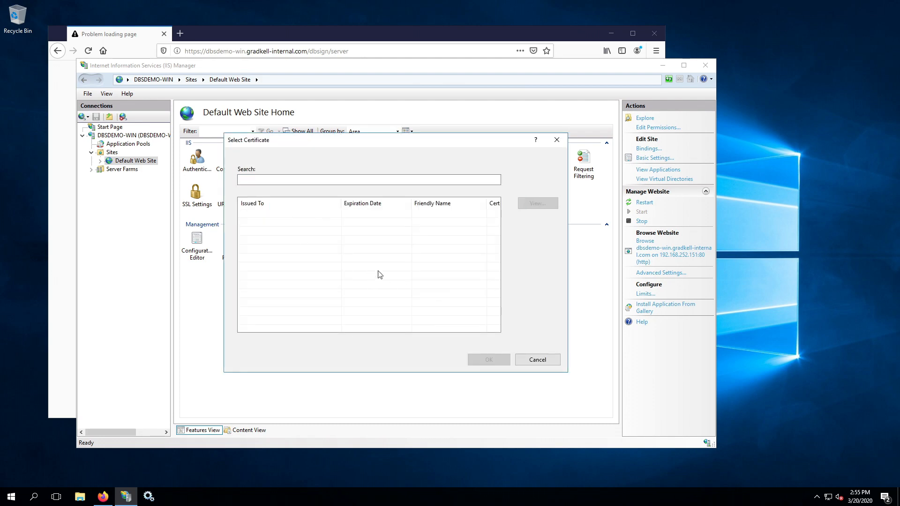
pyautogui.click(547, 359)
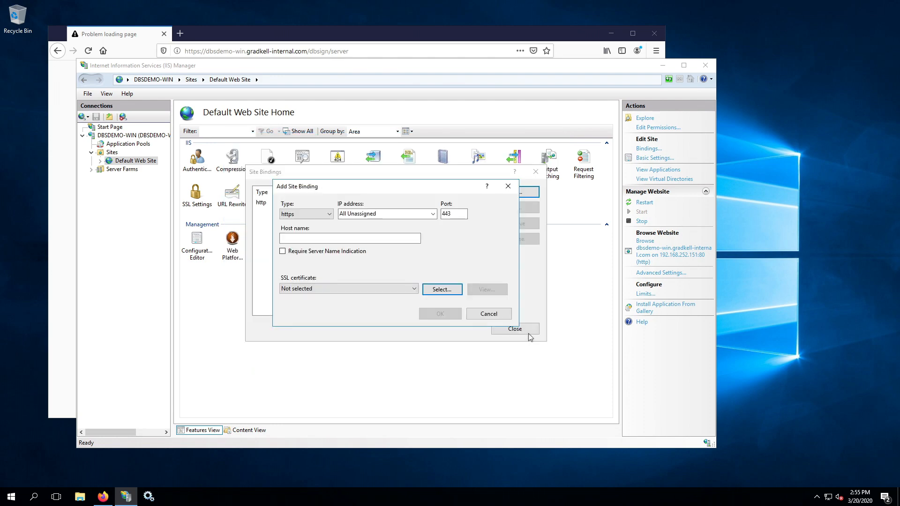
pyautogui.click(489, 314)
pyautogui.click(511, 328)
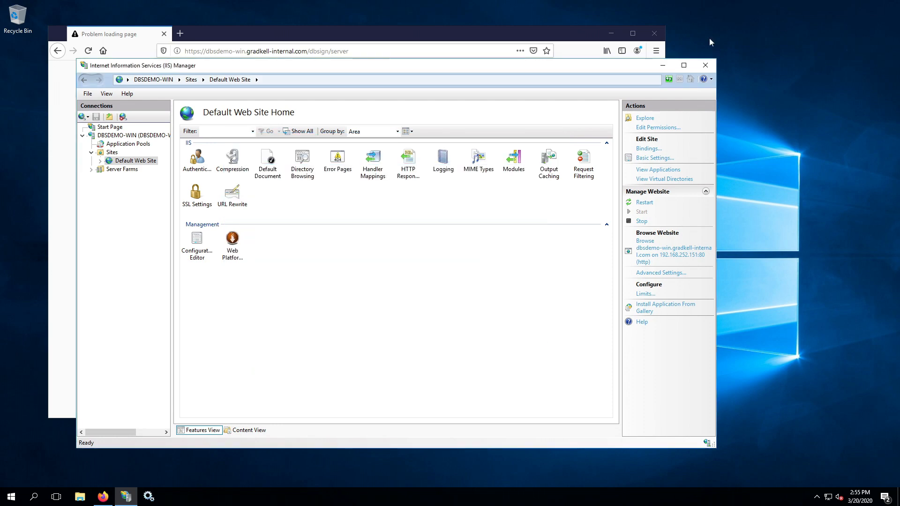
# Step: Close IIS Manager, minimize Firefox, and launch the Microsoft Management Console (mmc)
pyautogui.click(705, 65)
pyautogui.click(611, 33)
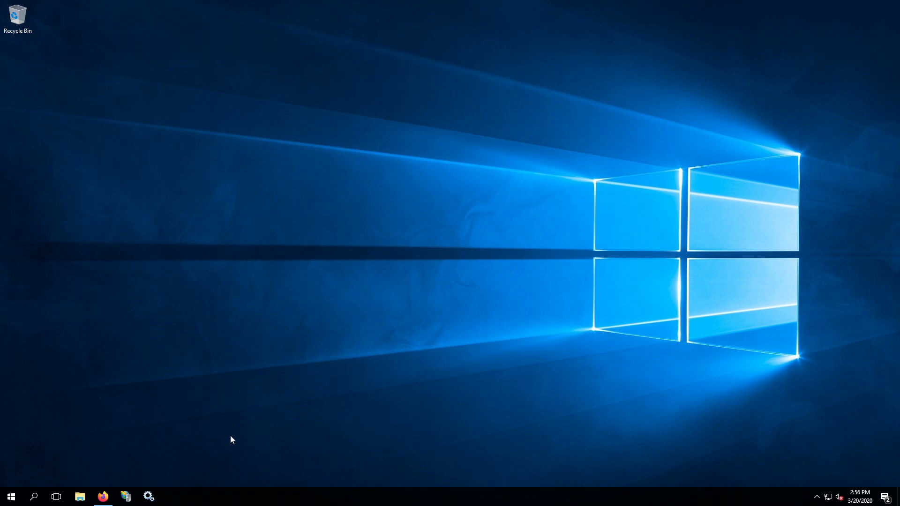
pyautogui.click(18, 493)
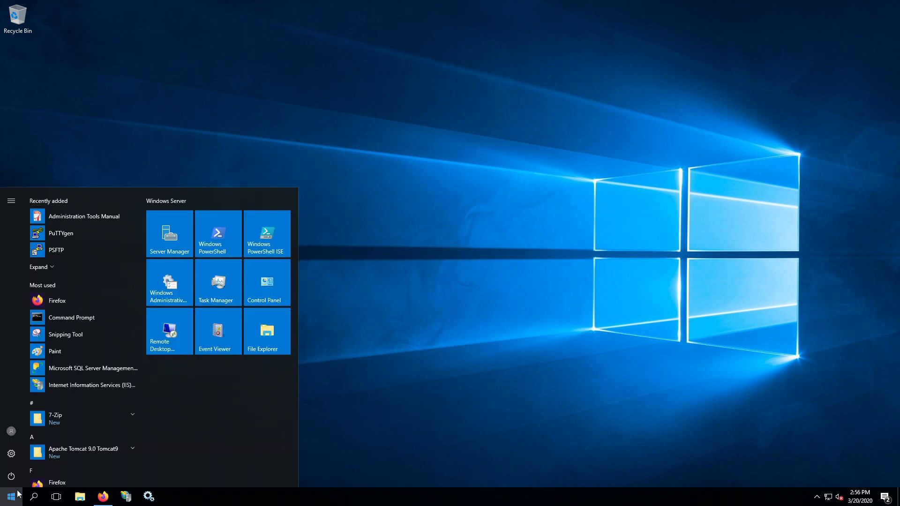
pyautogui.click(15, 499)
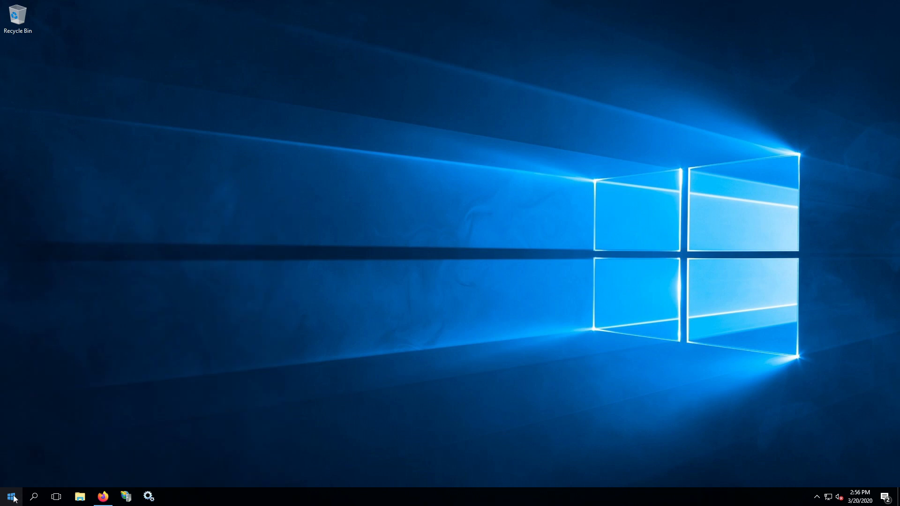
pyautogui.click(14, 499)
pyautogui.write('mmc')
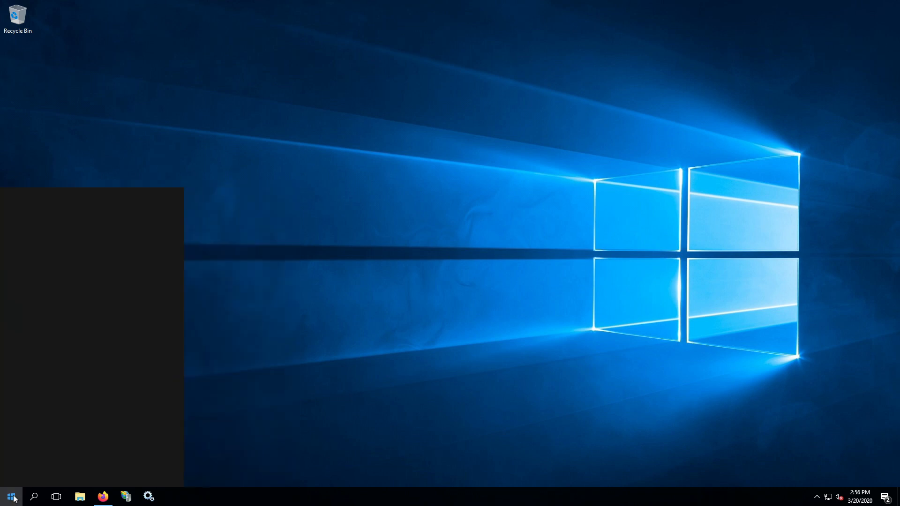
pyautogui.press('Return')
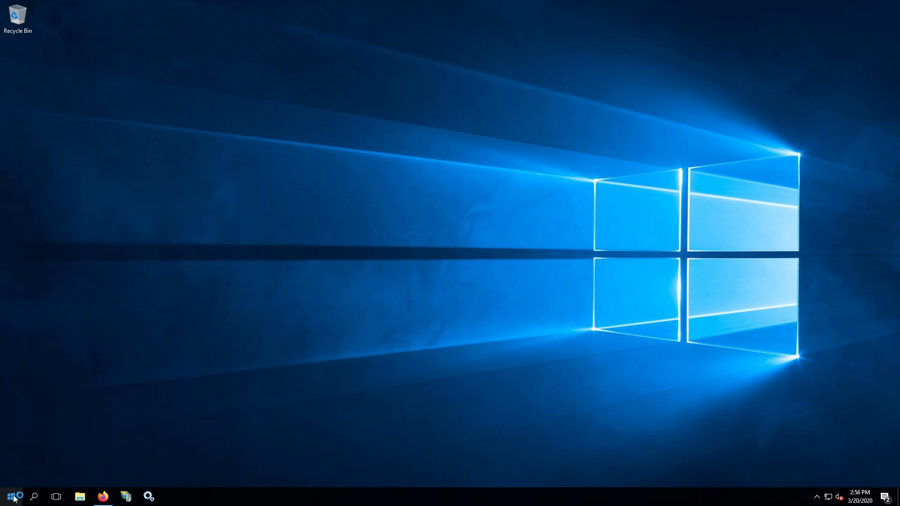
# Step: Add the Certificates snap-in to the console, managing the computer account of the local computer
pyautogui.click(69, 70)
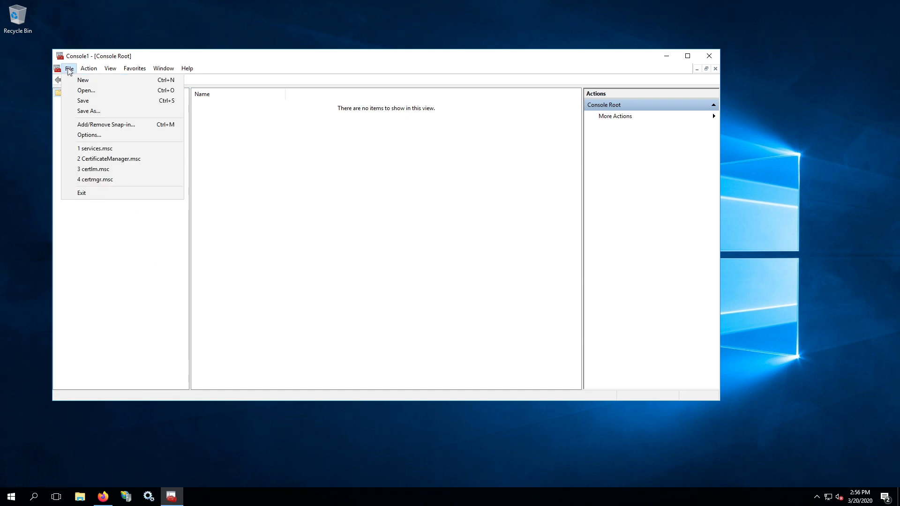
pyautogui.click(118, 124)
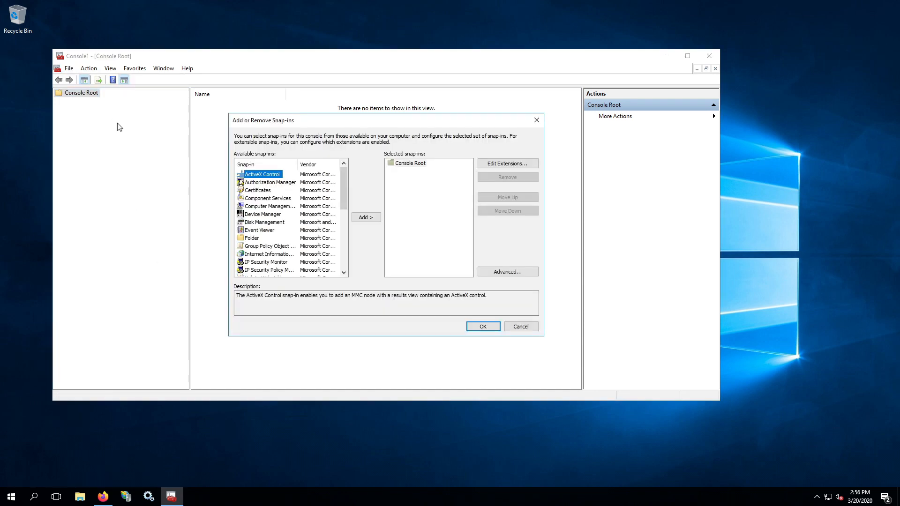
pyautogui.click(261, 190)
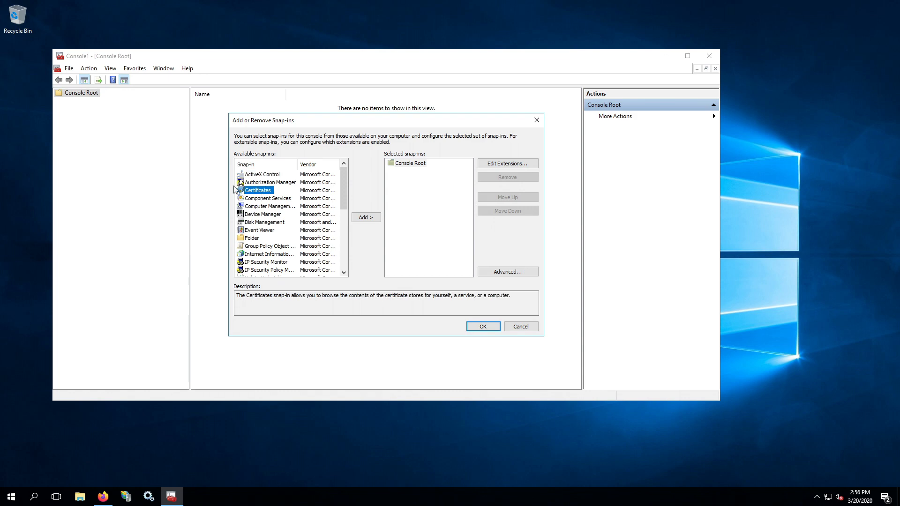
pyautogui.click(366, 218)
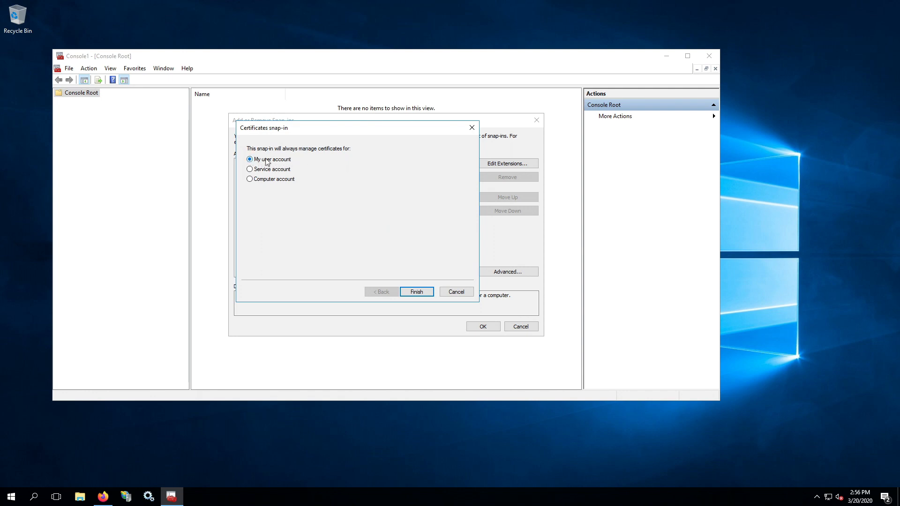
pyautogui.click(251, 180)
pyautogui.click(417, 292)
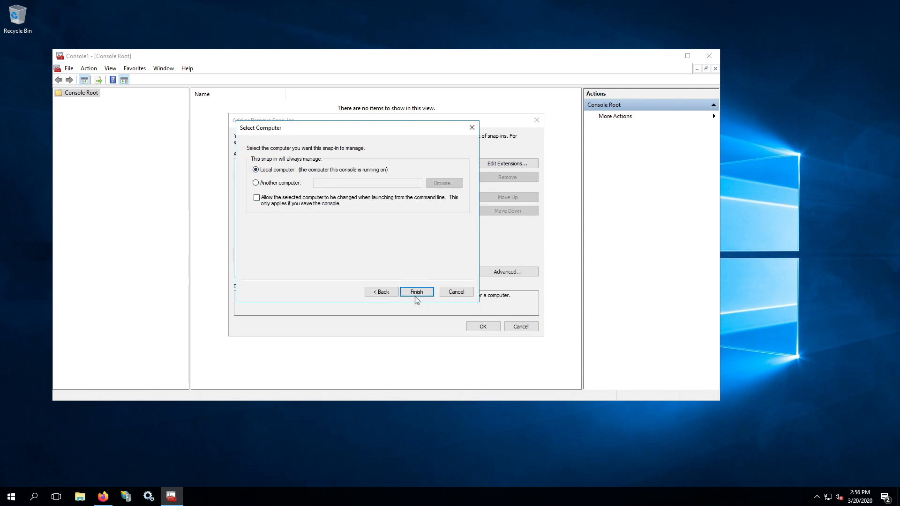
pyautogui.click(416, 293)
pyautogui.click(486, 328)
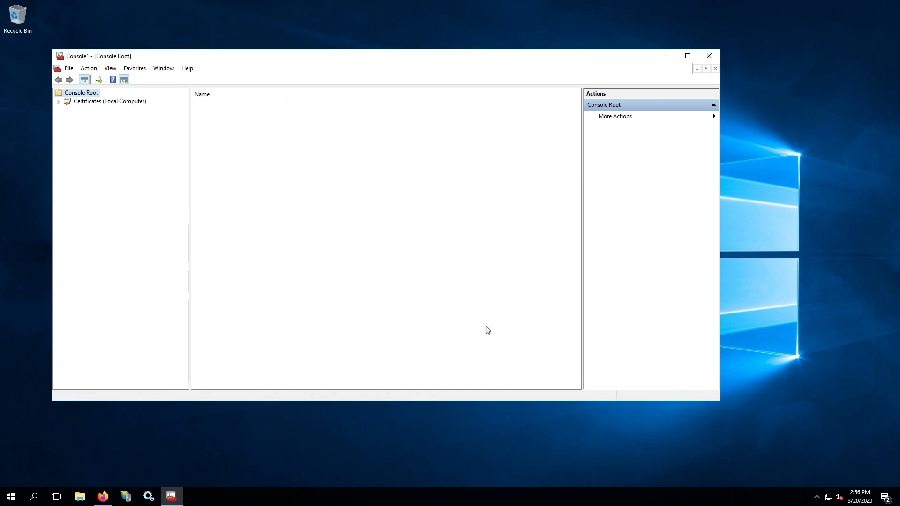
# Step: Start importing a certificate into the Personal store of the local computer's certificates
pyautogui.click(59, 102)
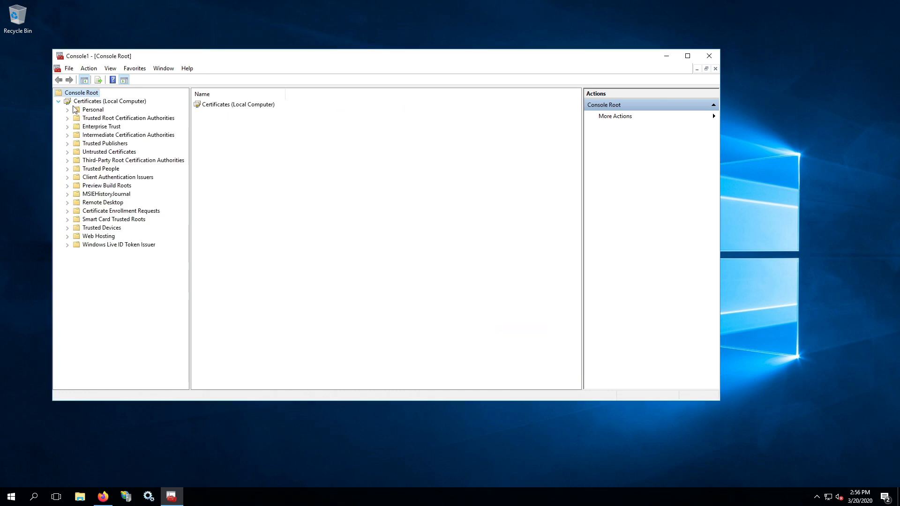
pyautogui.click(92, 110)
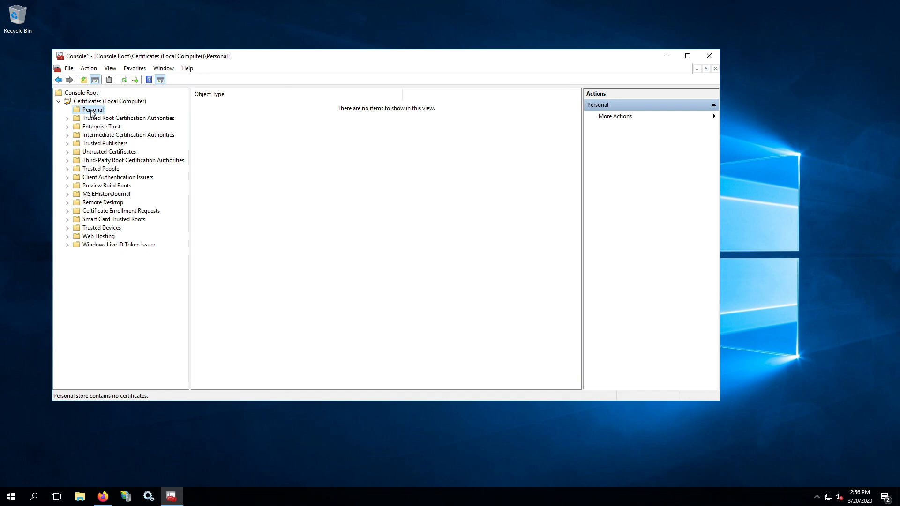
pyautogui.rightClick(92, 112)
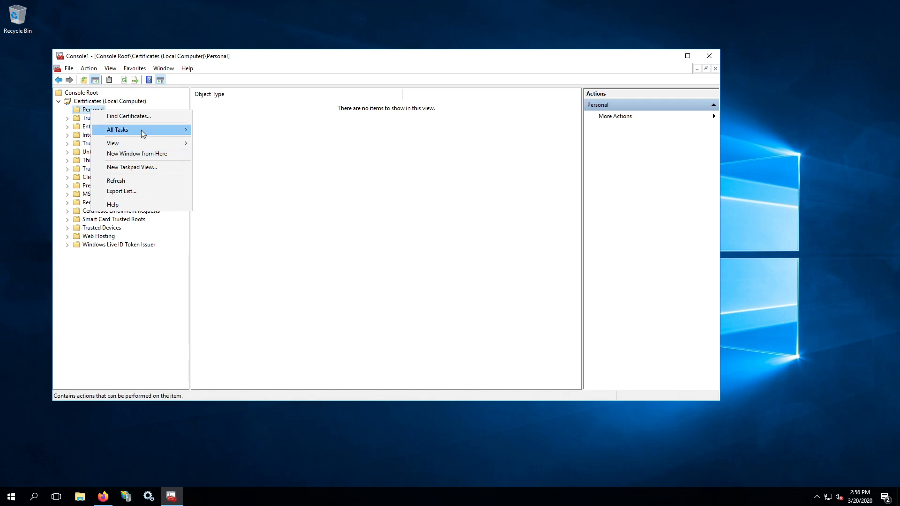
pyautogui.moveTo(142, 129)
pyautogui.click(226, 153)
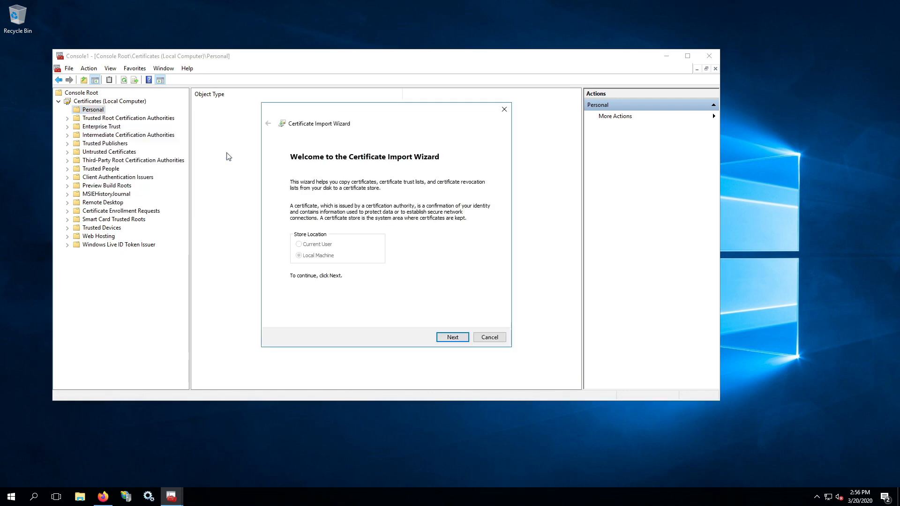
pyautogui.click(451, 338)
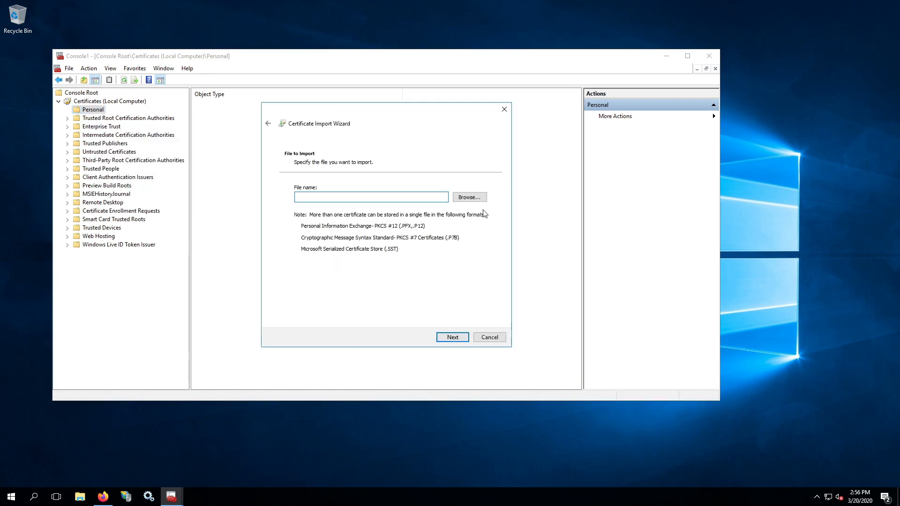
# Step: Choose the Personal Information Exchange file star.gradkell-internal.p12 from C:\DBsignFiles\DBsignTestCerts\star.gradkell-internal.com as the file to import
pyautogui.click(469, 197)
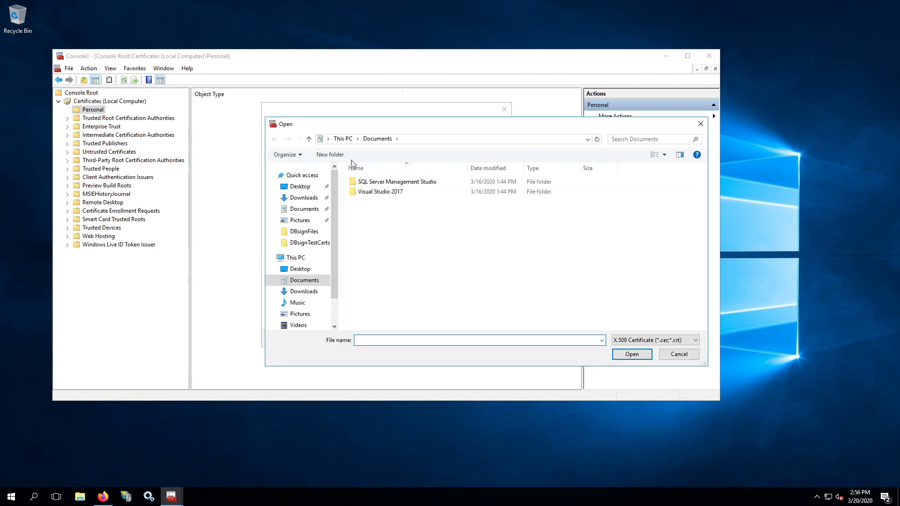
pyautogui.click(296, 257)
pyautogui.doubleClick(402, 264)
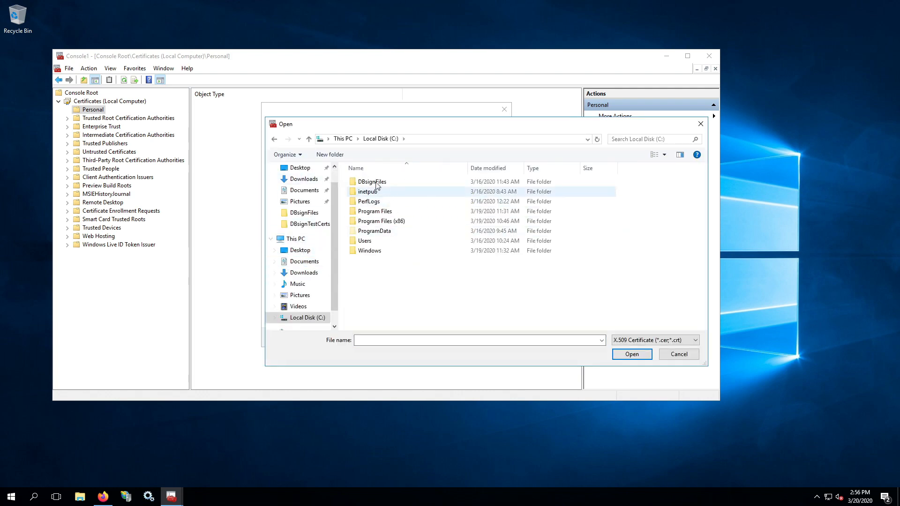
pyautogui.doubleClick(360, 183)
pyautogui.doubleClick(360, 183)
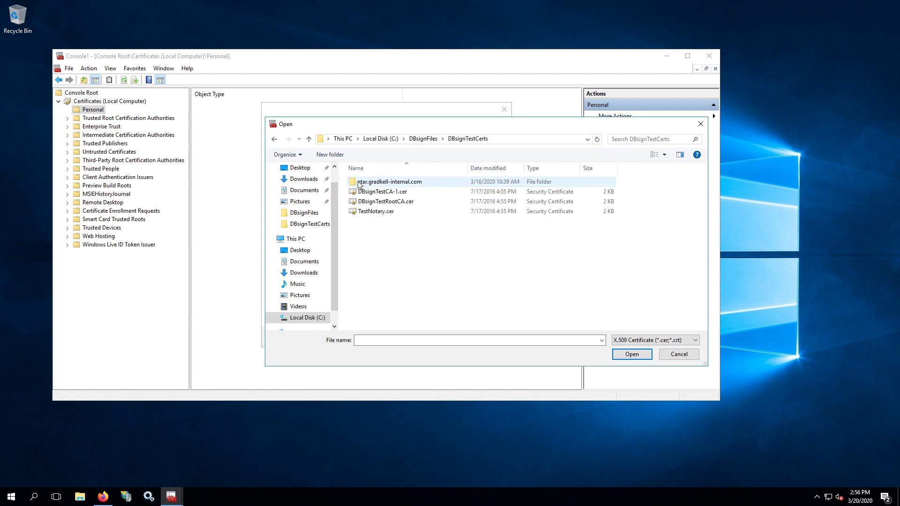
pyautogui.doubleClick(358, 183)
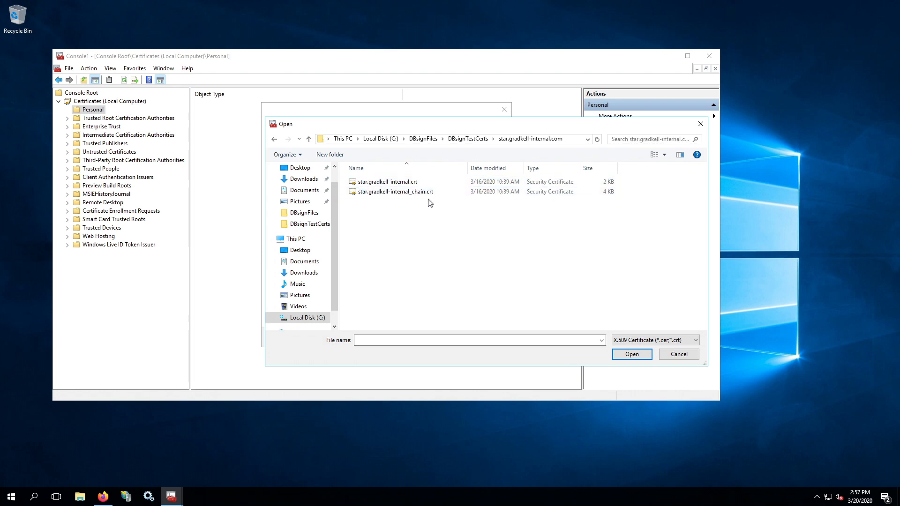
pyautogui.click(652, 341)
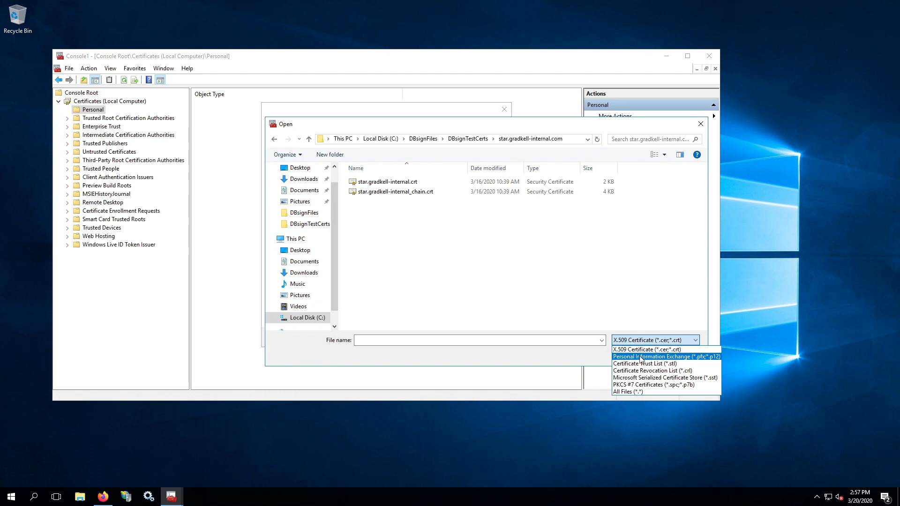
pyautogui.click(642, 358)
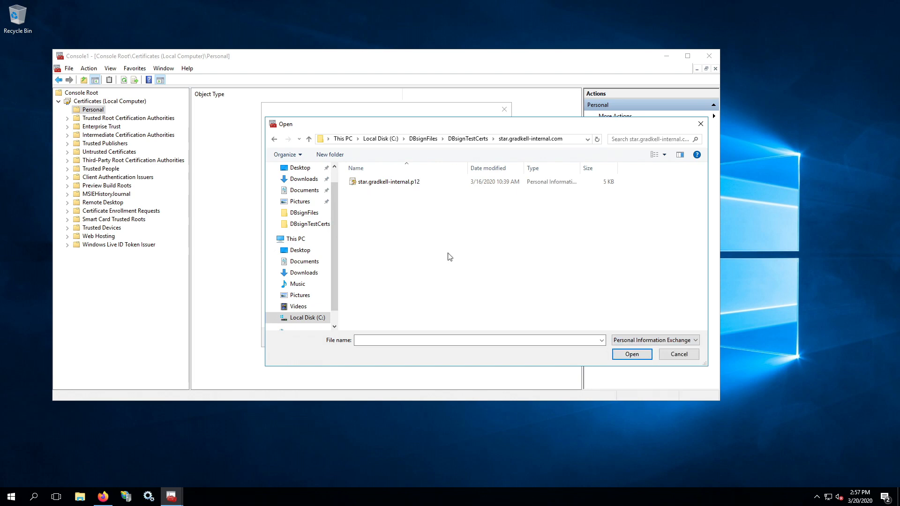
pyautogui.click(394, 187)
pyautogui.click(627, 357)
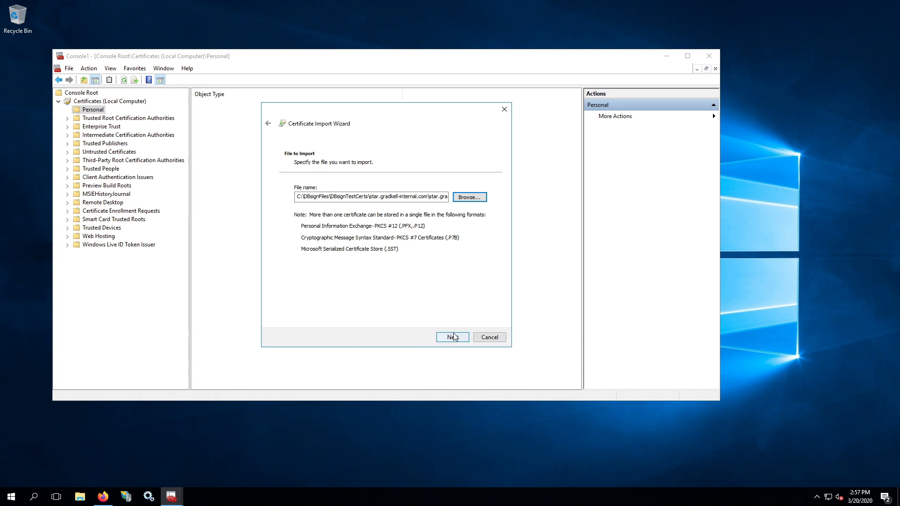
# Step: Enter the private key password and complete the import, placing all certificates in the Personal store
pyautogui.click(453, 337)
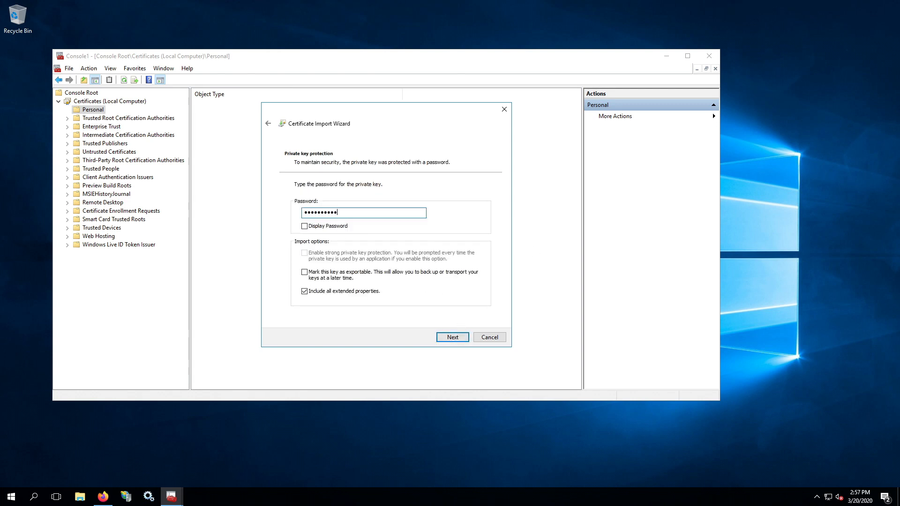
pyautogui.click(453, 337)
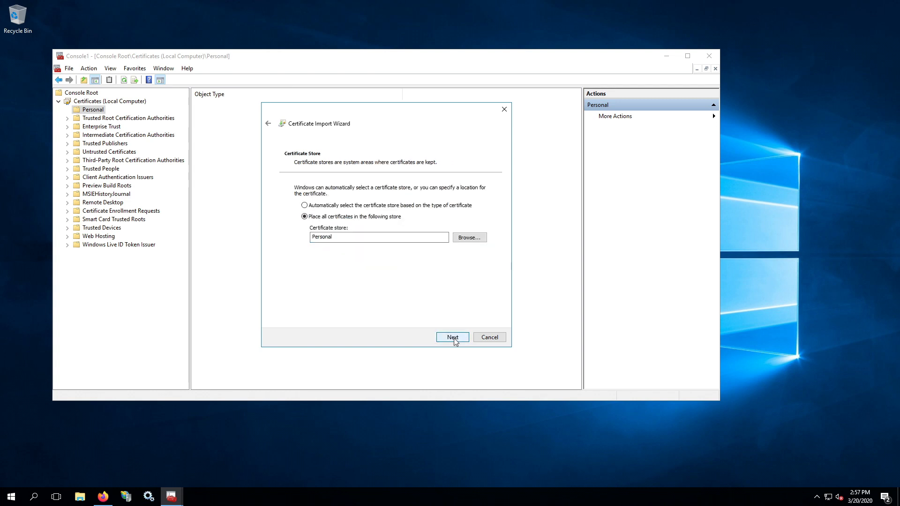
pyautogui.click(453, 338)
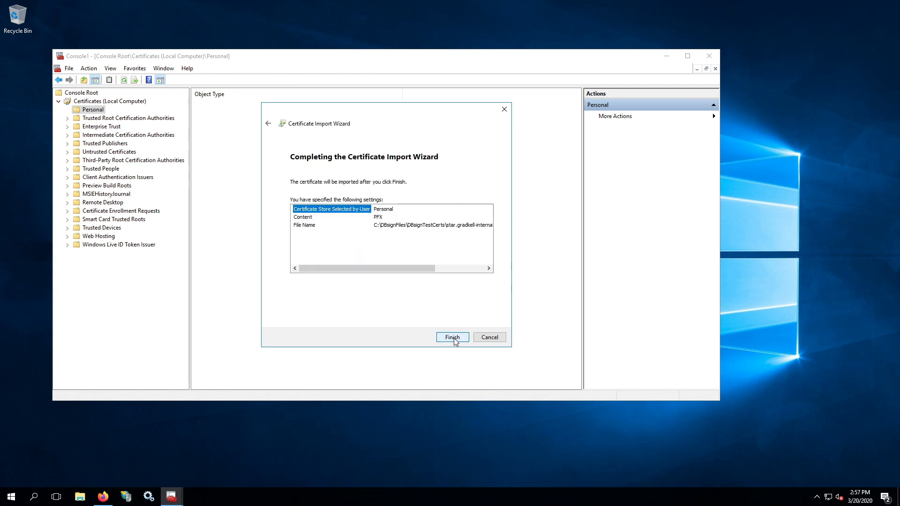
pyautogui.click(452, 337)
pyautogui.click(482, 281)
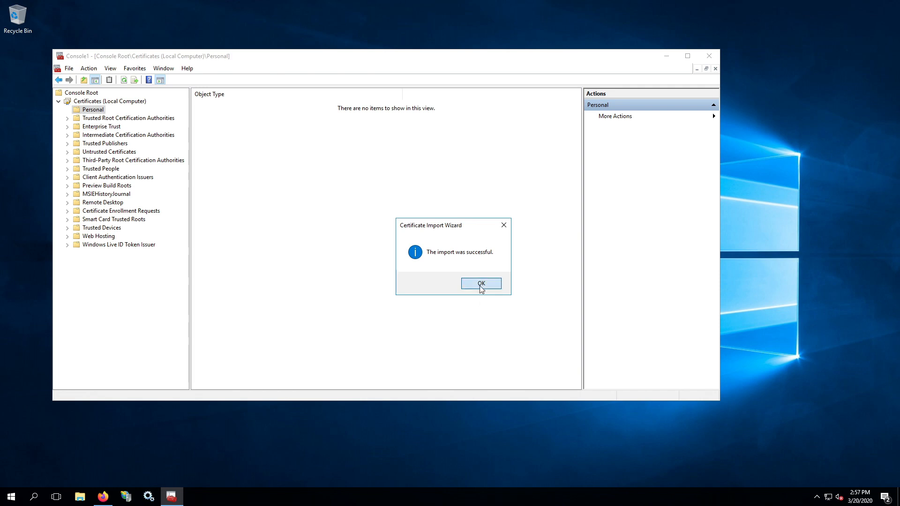
# Step: Delete the DBsign Test CA-1 and DBsign Test Root CA certificates from the Personal store
pyautogui.click(105, 118)
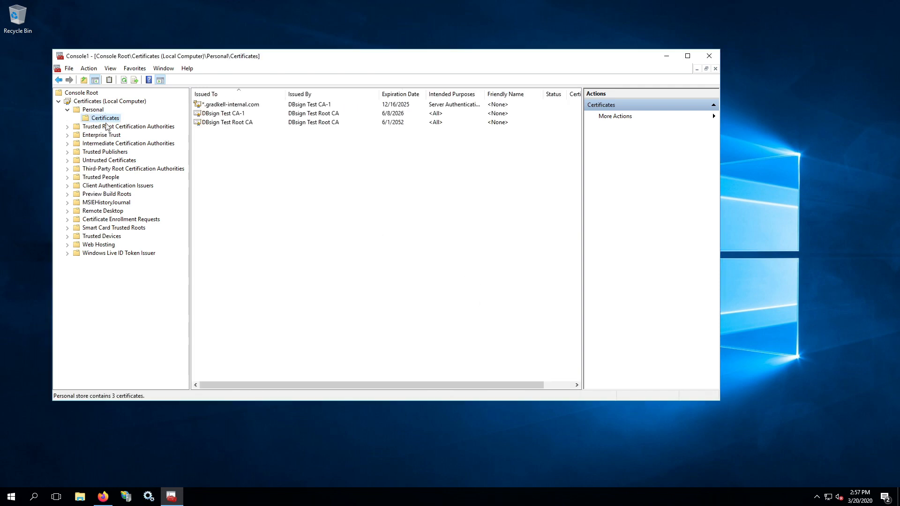
pyautogui.click(240, 107)
pyautogui.click(234, 151)
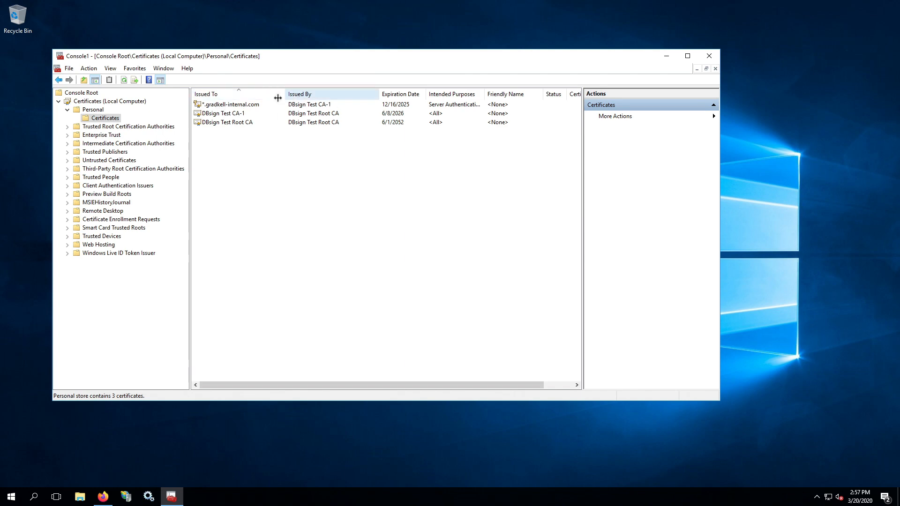
pyautogui.click(199, 122)
pyautogui.keyDown('shift'); pyautogui.click(218, 114); pyautogui.keyUp('shift')
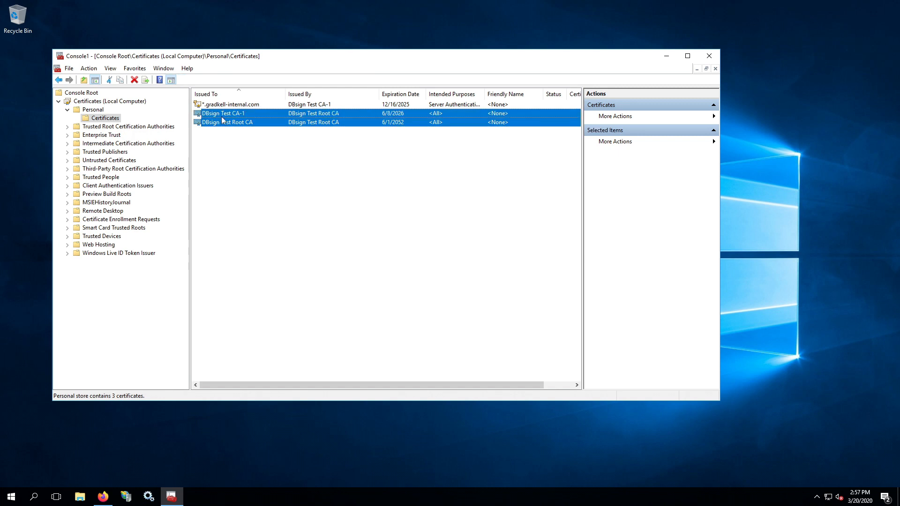
pyautogui.rightClick(222, 118)
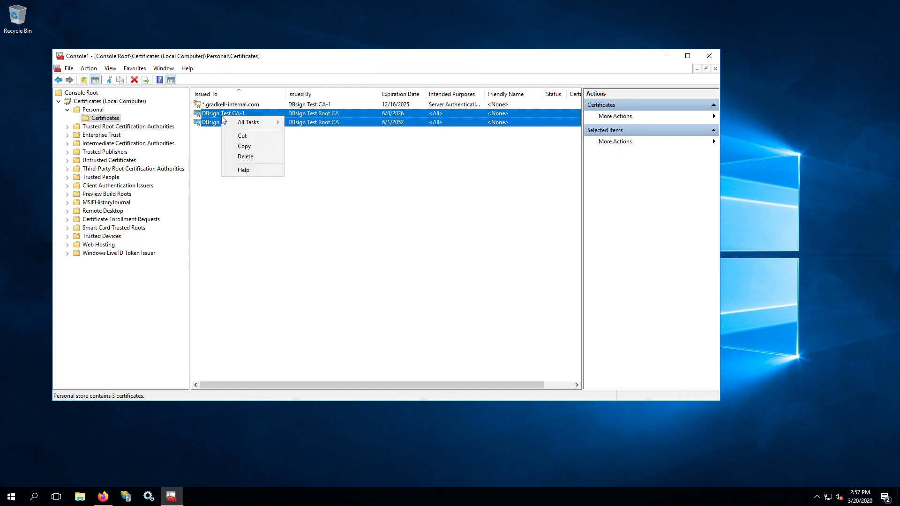
pyautogui.click(260, 160)
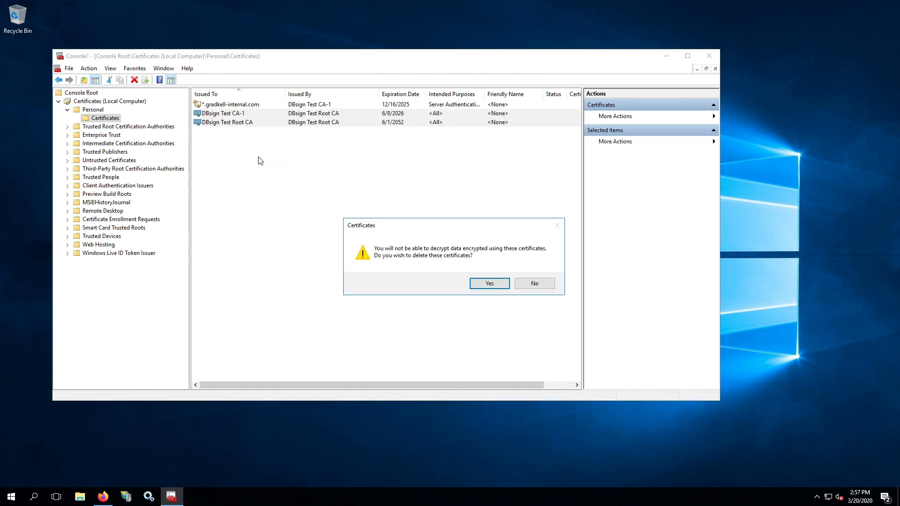
pyautogui.click(488, 285)
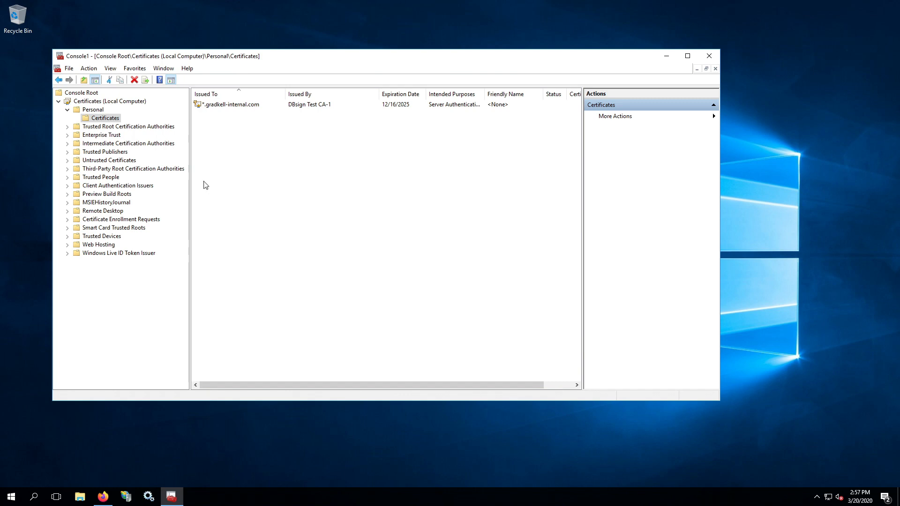
# Step: Check the Trusted Root and Intermediate Certification Authorities stores for the DBsign Test Root CA and DBsign Test CA-1 certificates, and review the Personal store
pyautogui.click(78, 126)
pyautogui.click(67, 127)
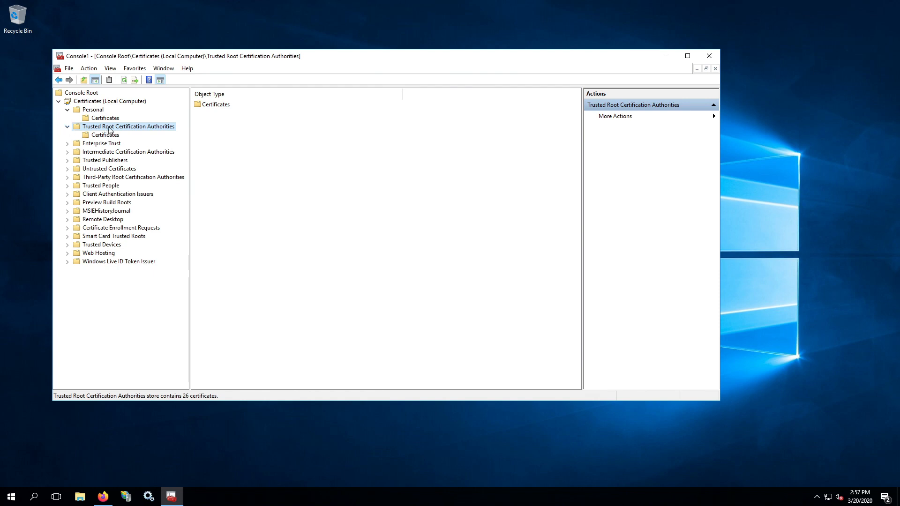
pyautogui.click(68, 153)
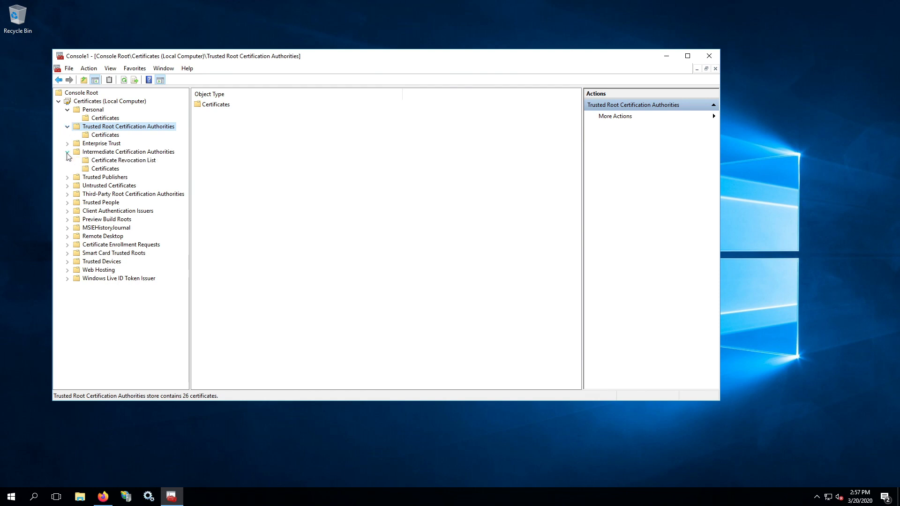
pyautogui.click(106, 135)
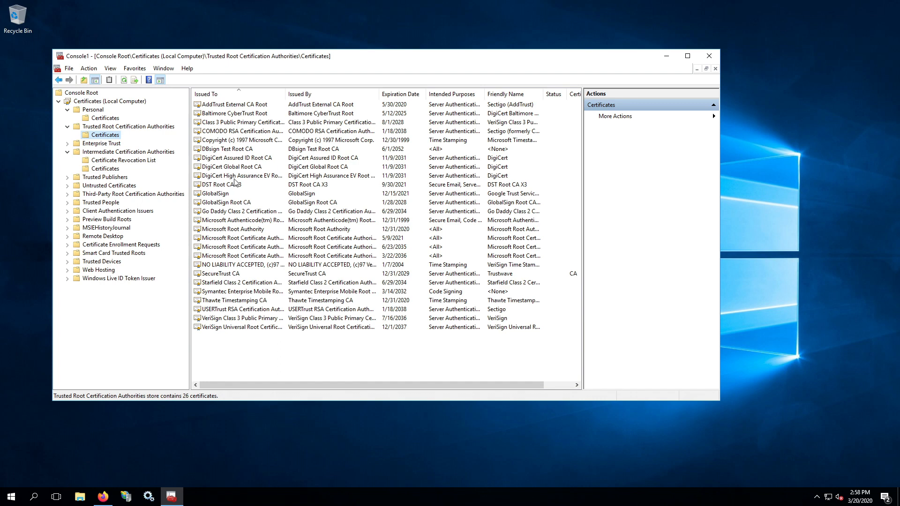
pyautogui.click(227, 150)
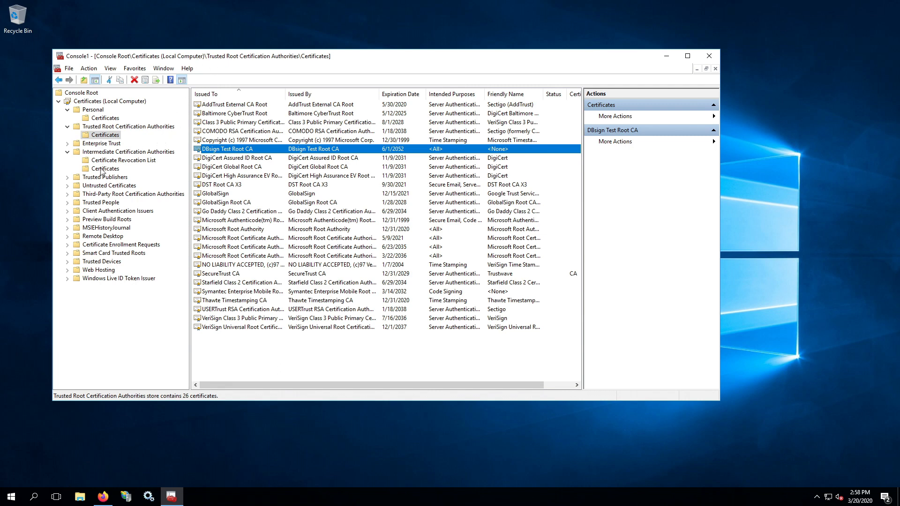
pyautogui.click(103, 170)
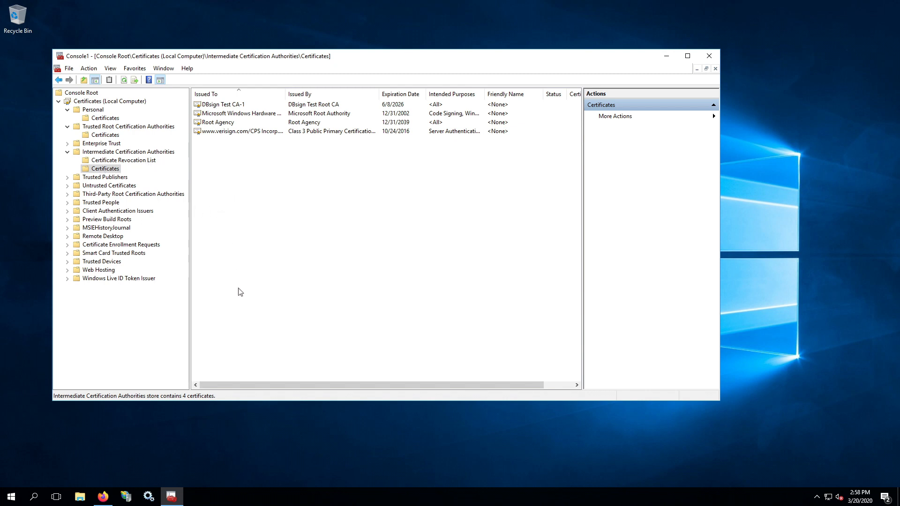
pyautogui.click(224, 107)
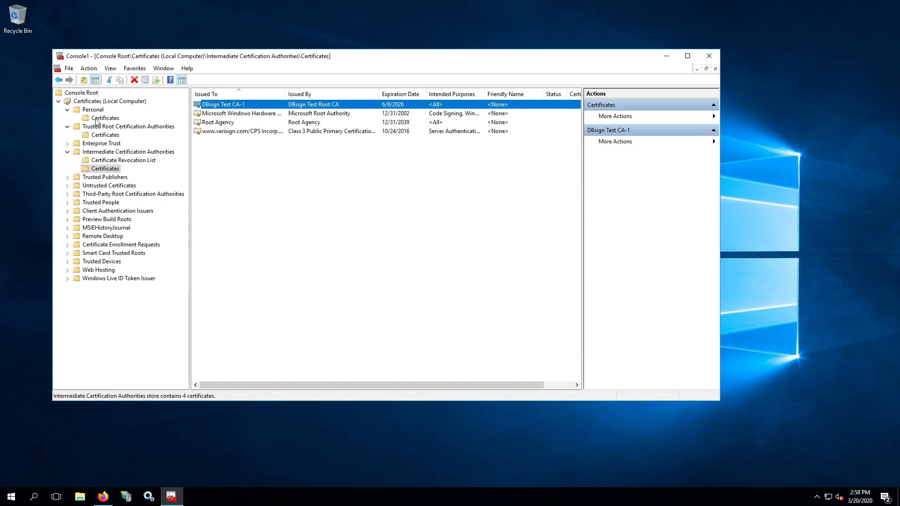
pyautogui.click(96, 119)
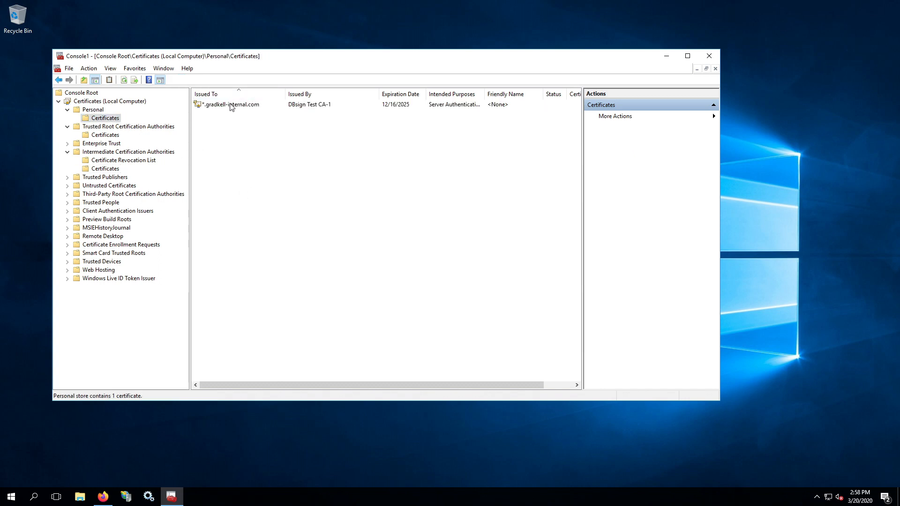
pyautogui.click(114, 136)
pyautogui.click(115, 168)
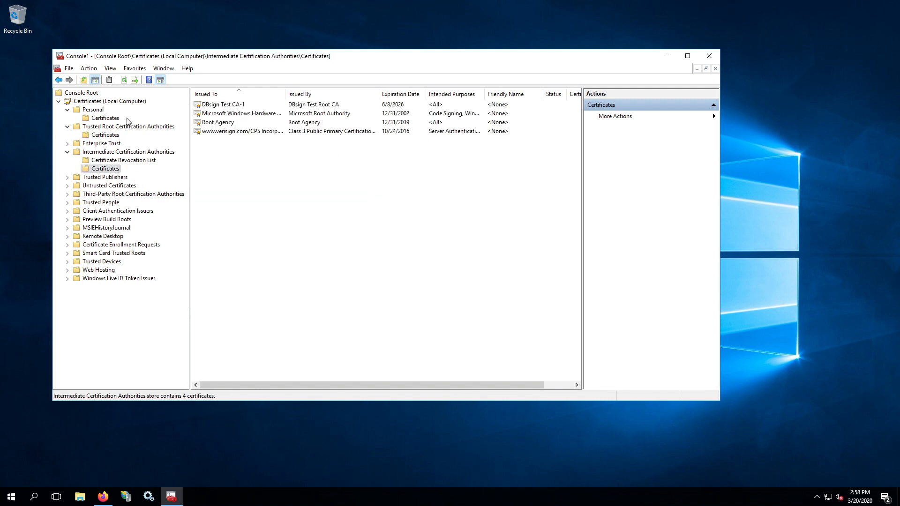
# Step: Close the console without saving its settings, and open the Default Web Site in IIS Manager
pyautogui.click(709, 57)
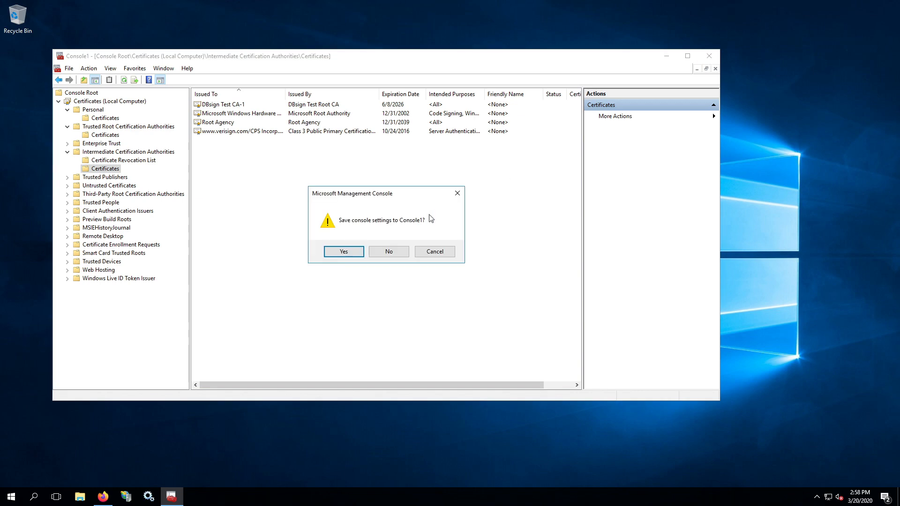
pyautogui.click(389, 252)
pyautogui.click(125, 497)
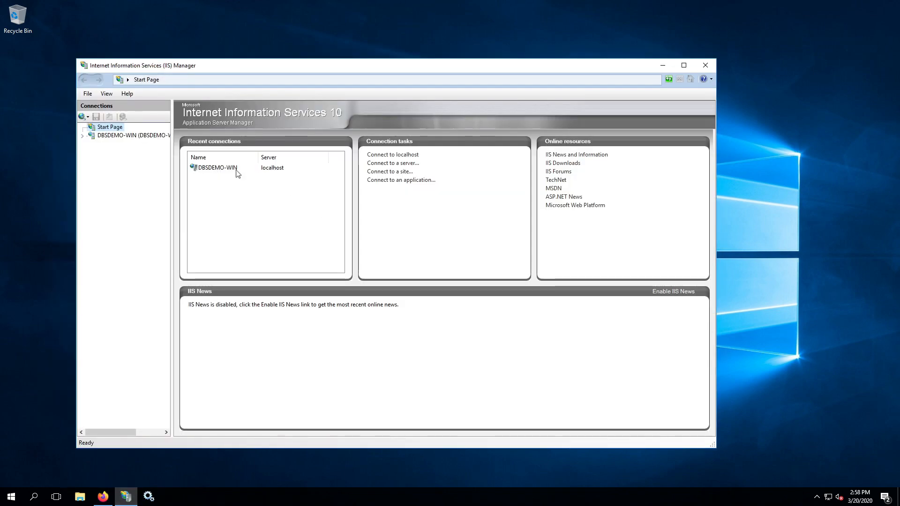
pyautogui.doubleClick(93, 136)
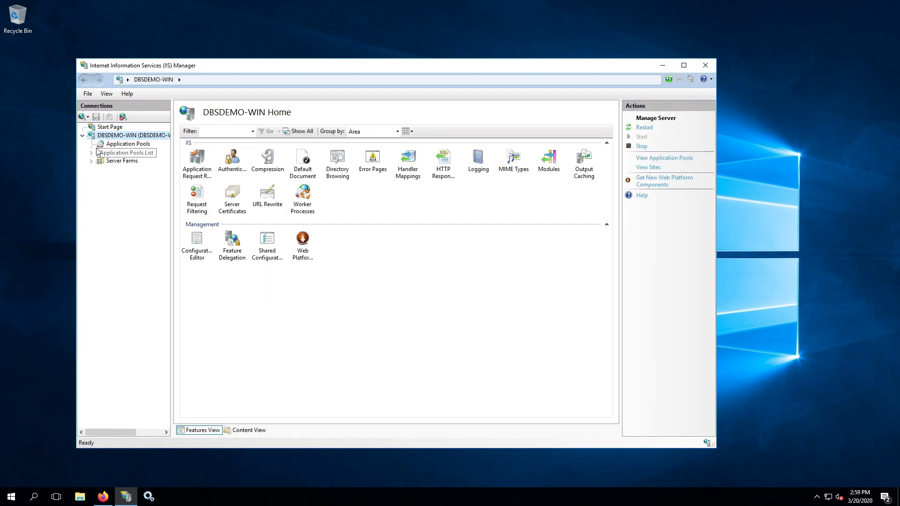
pyautogui.click(91, 152)
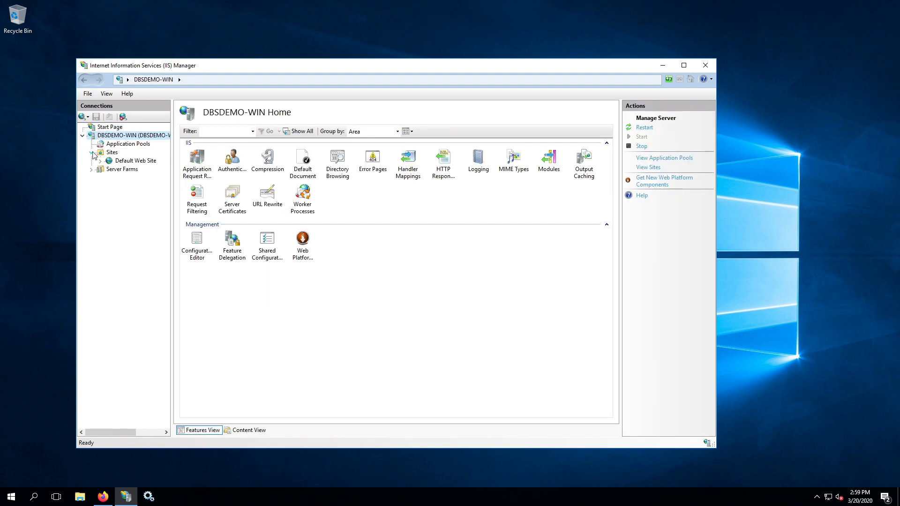
pyautogui.click(126, 162)
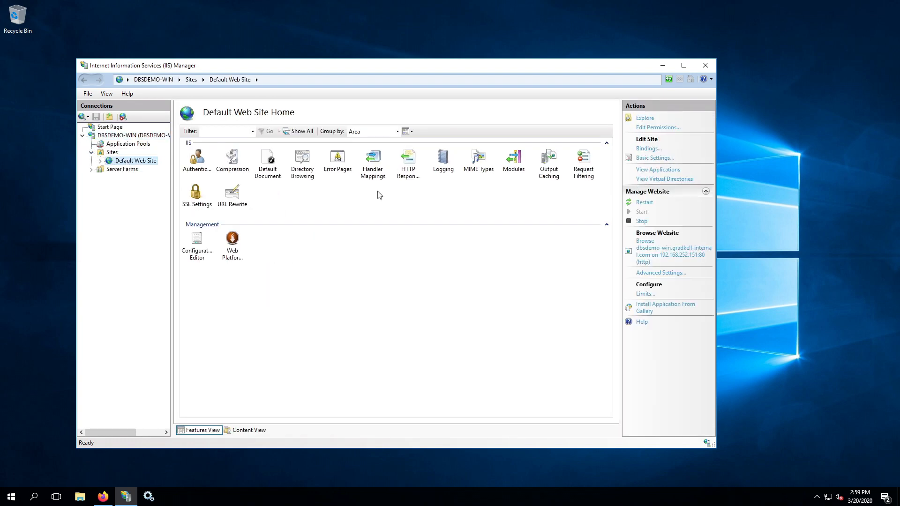
# Step: Start a new https site binding for the Default Web Site with IP address 192.168.252.151 and host name dbsdemo-win.gradkell-internal.com
pyautogui.click(655, 150)
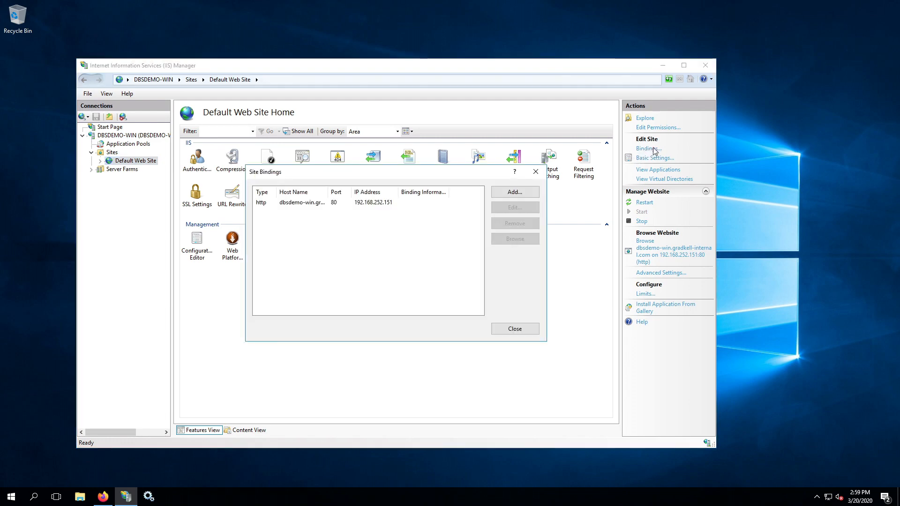
pyautogui.click(514, 192)
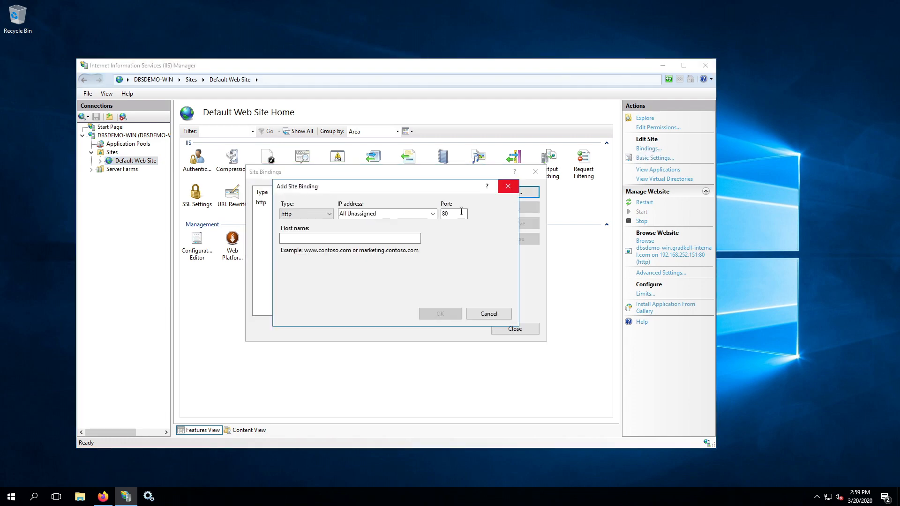
pyautogui.click(328, 214)
pyautogui.click(292, 231)
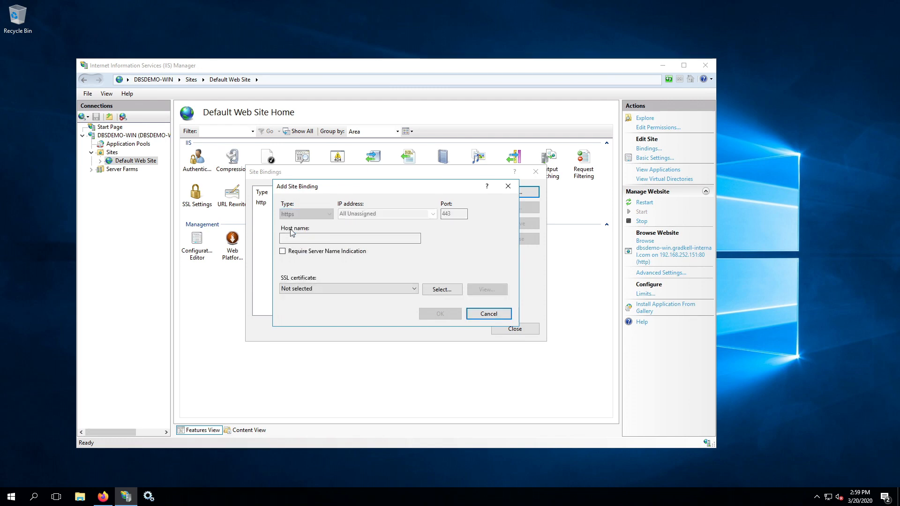
pyautogui.click(434, 214)
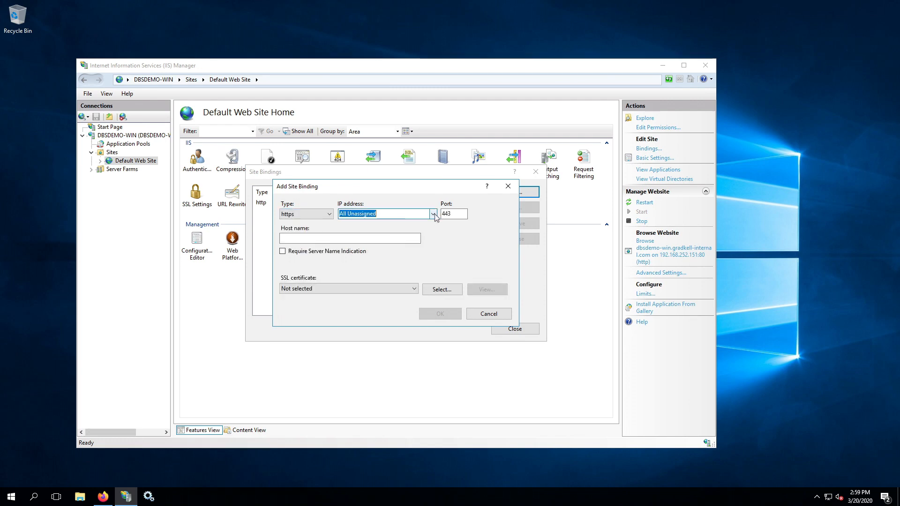
pyautogui.click(434, 215)
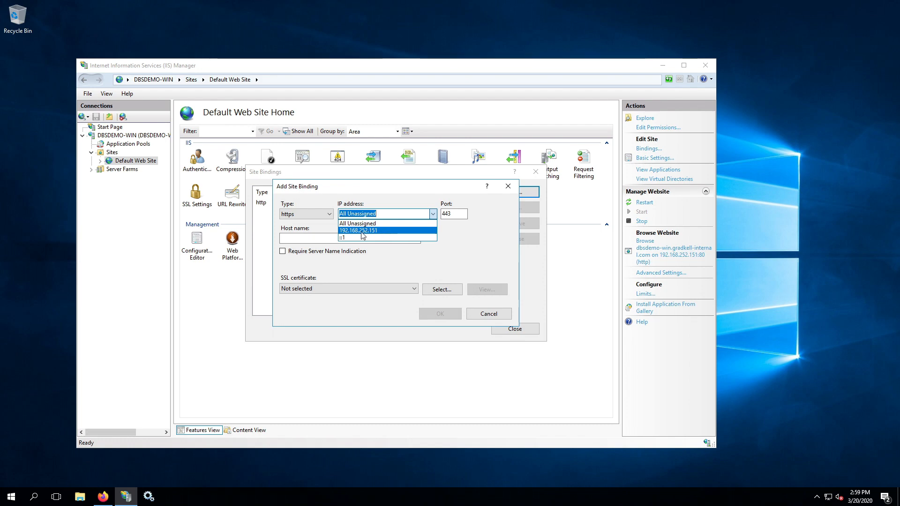
pyautogui.click(377, 231)
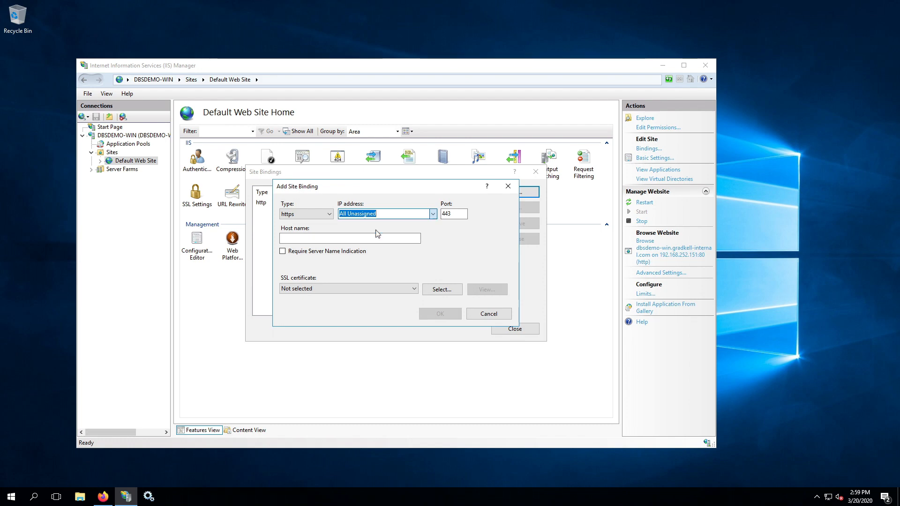
pyautogui.click(346, 239)
pyautogui.write('dbsdemo-win.gradkell-internal.com')
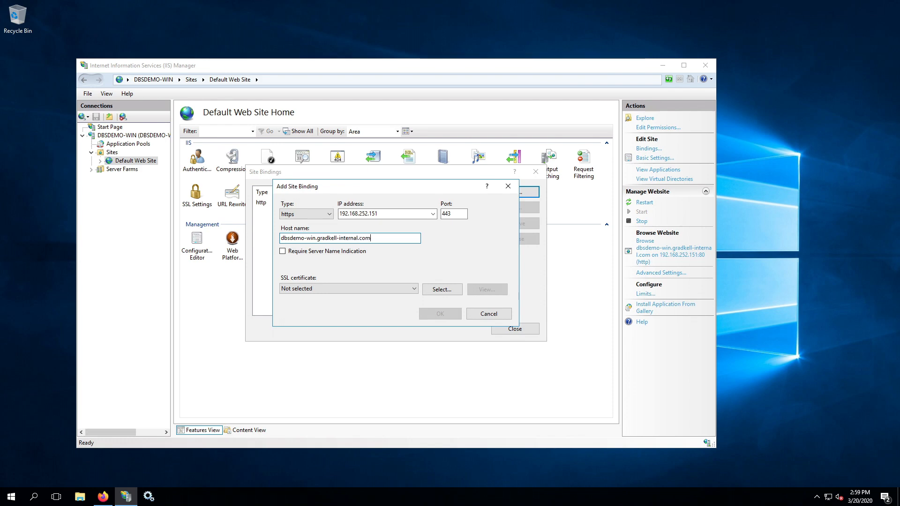
pyautogui.doubleClick(306, 239)
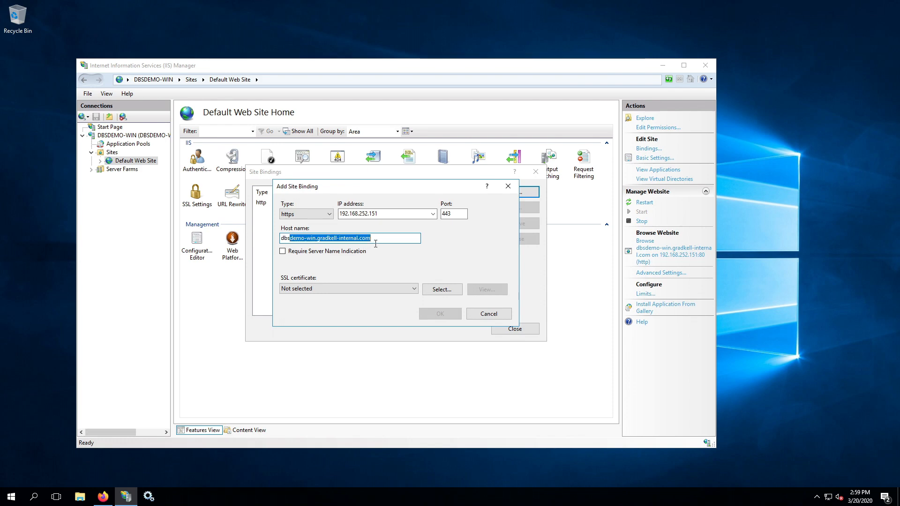
pyautogui.click(377, 238)
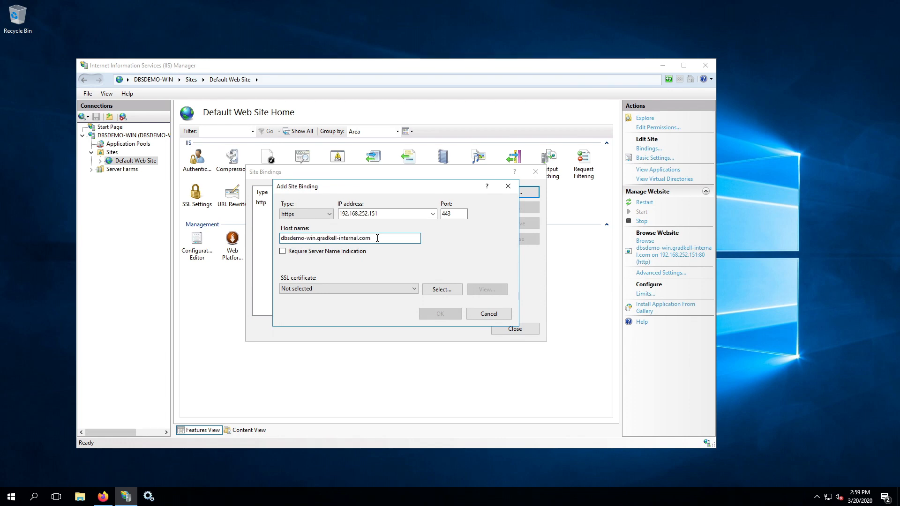
# Step: Assign the *.gradkell-internal.com SSL certificate to the new https binding, add it, and close the site bindings
pyautogui.click(341, 288)
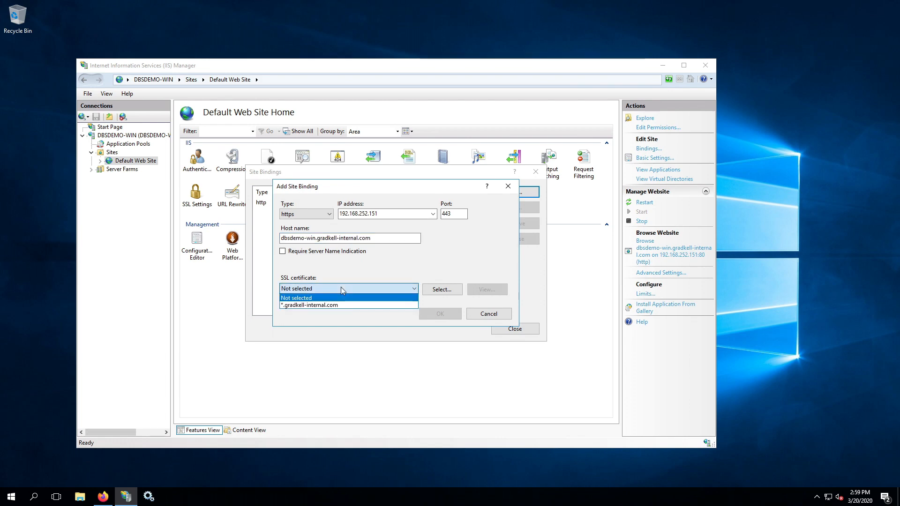
pyautogui.click(296, 305)
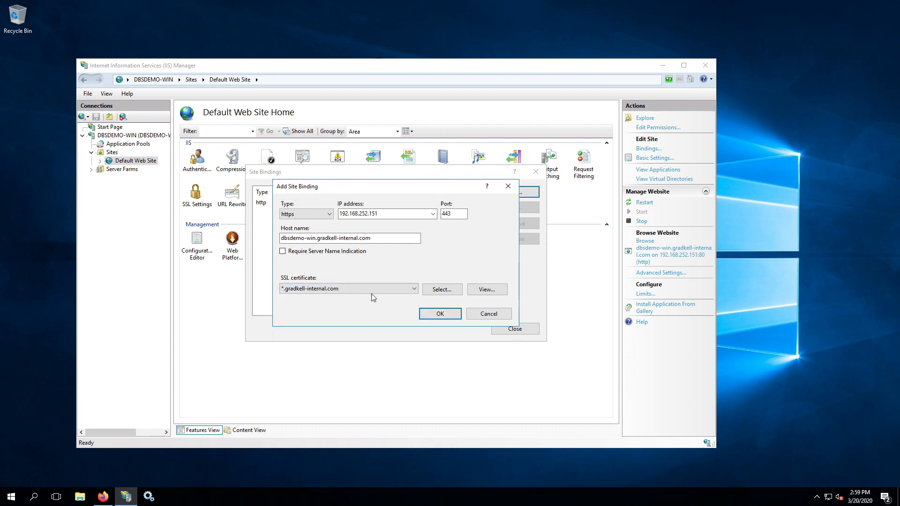
pyautogui.click(440, 314)
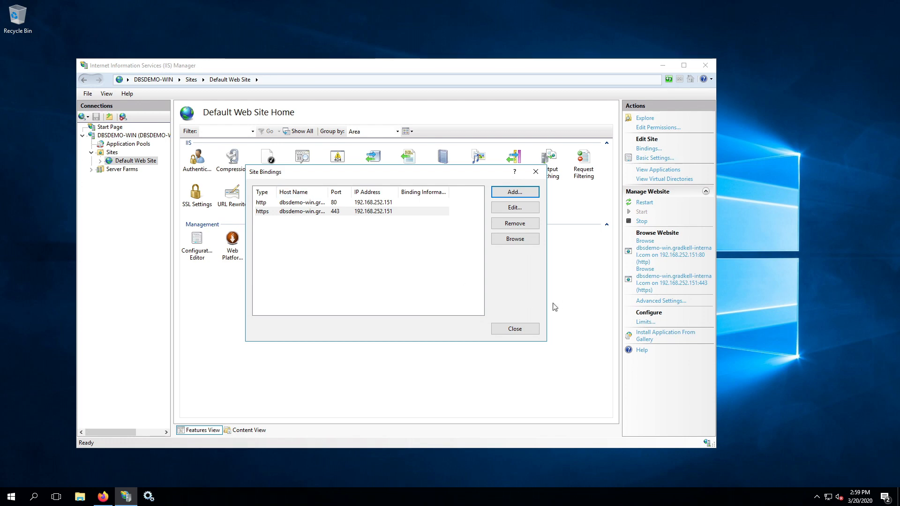
pyautogui.click(522, 328)
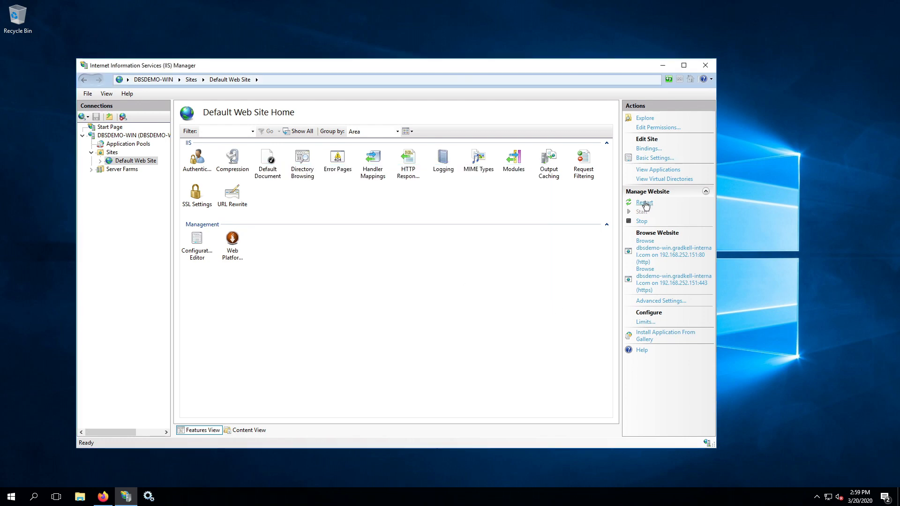
# Step: Restart the Default Web Site, then switch to Firefox and reload the DBsign Server page over HTTPS
pyautogui.click(649, 205)
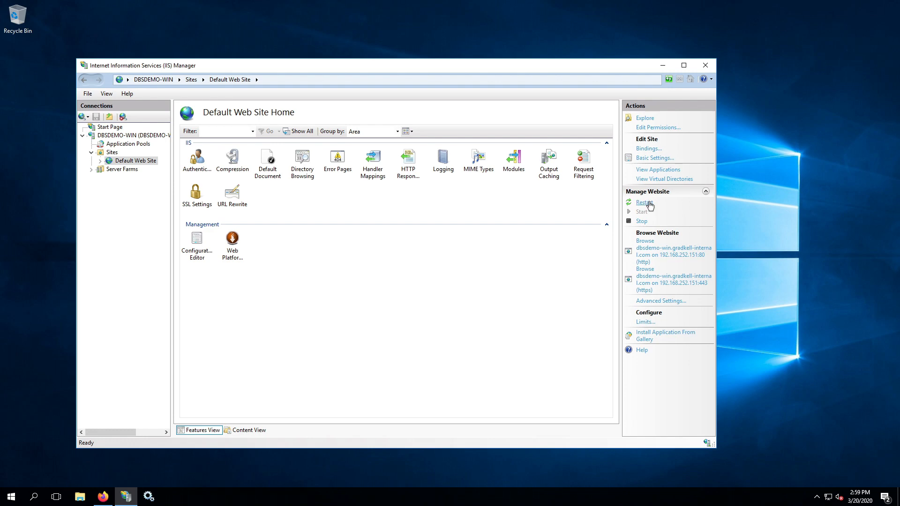
pyautogui.click(103, 496)
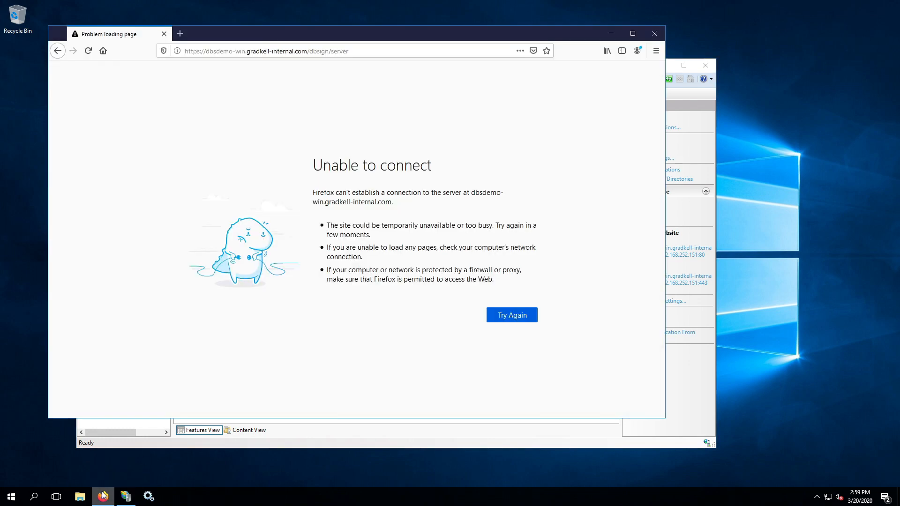
pyautogui.click(88, 52)
pyautogui.moveTo(187, 53)
pyautogui.mouseDown()
pyautogui.moveTo(257, 53)
pyautogui.moveTo(186, 52)
pyautogui.mouseUp()
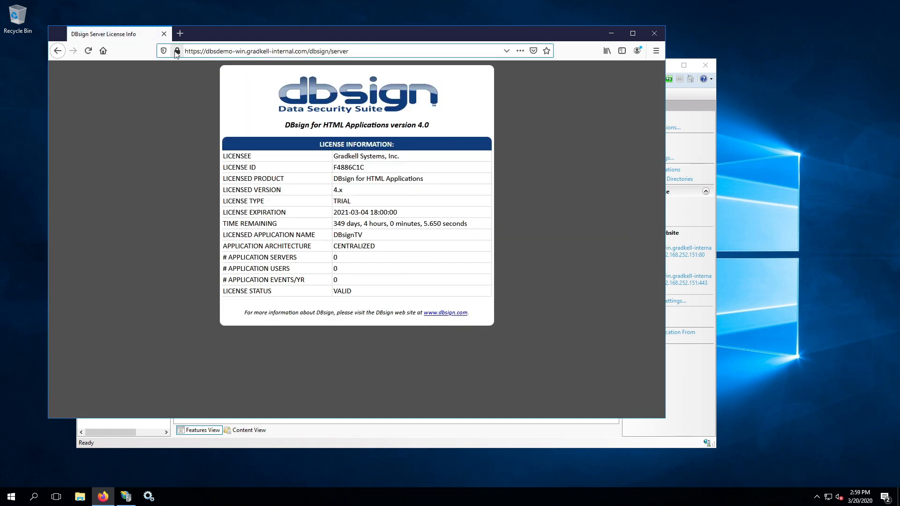
# Step: Check the connection security of the DBsign Server page and display the site's certificate
pyautogui.click(176, 52)
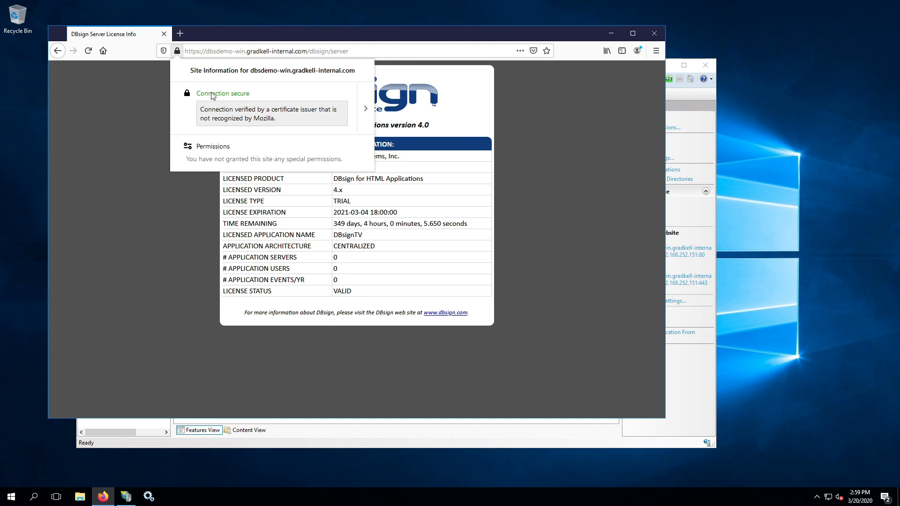
pyautogui.click(362, 109)
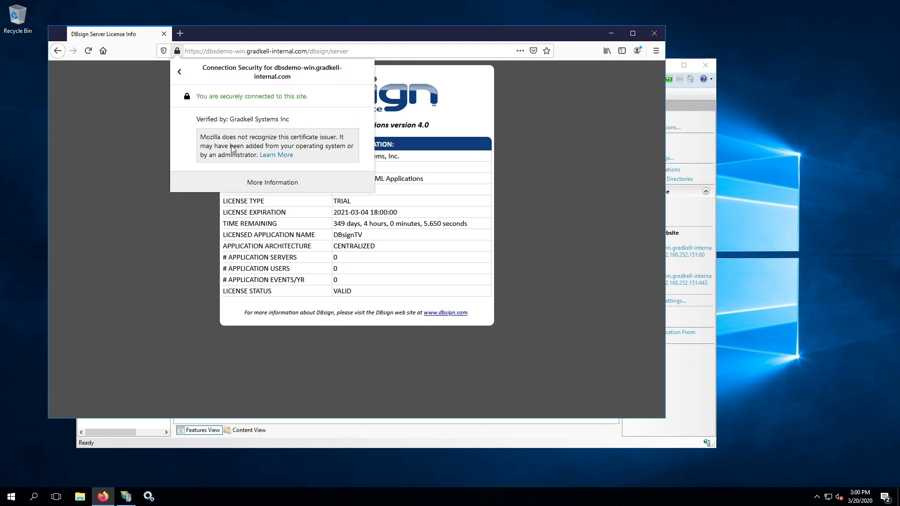
pyautogui.click(267, 179)
pyautogui.click(260, 86)
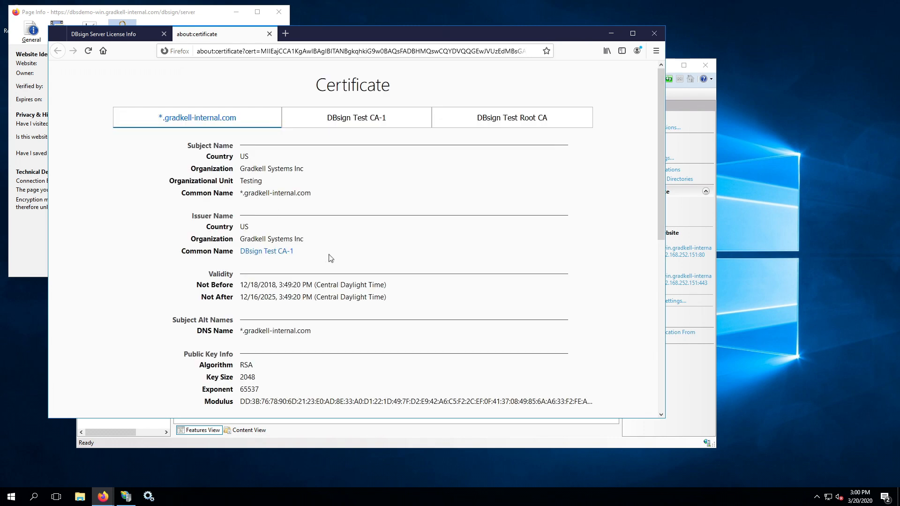
# Step: Examine the *.gradkell-internal.com certificate's subject, issuer, DNS name and key usages, then close it and return to the DBsign license page
pyautogui.scroll(-3, 333, 265)
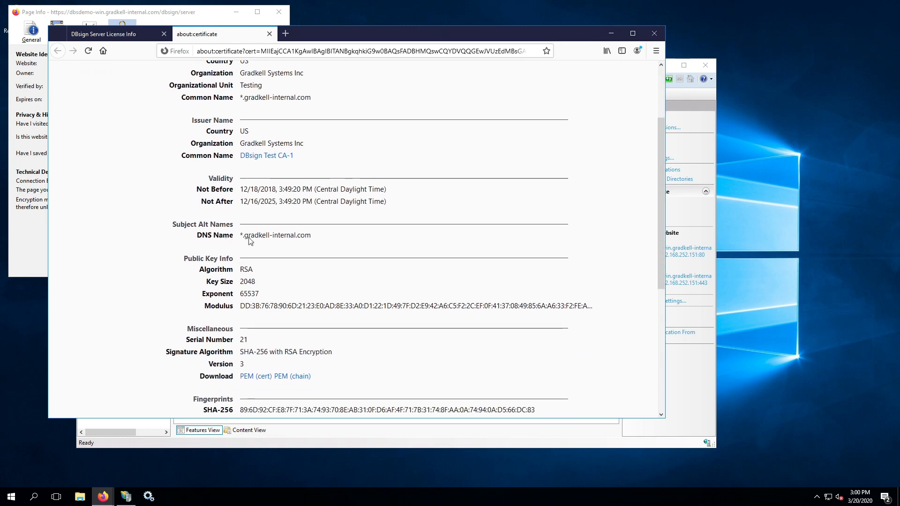
pyautogui.moveTo(239, 234); pyautogui.dragTo(328, 235)
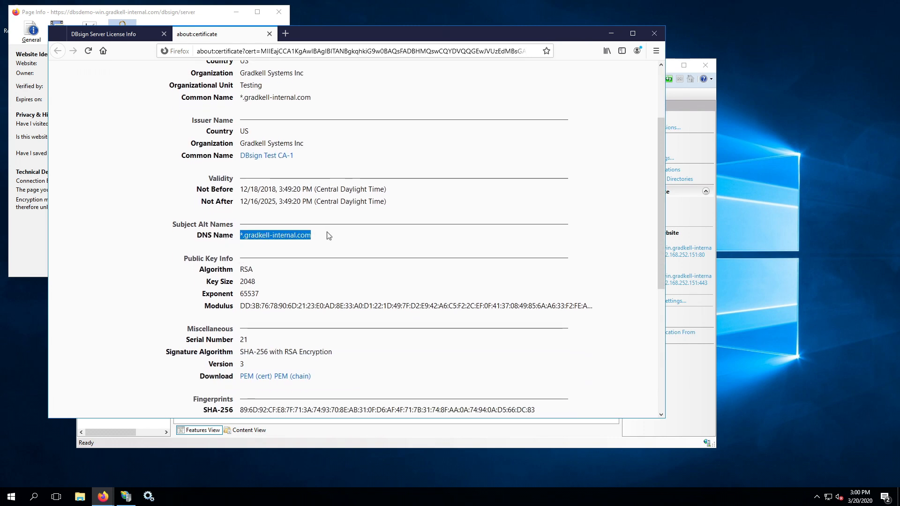
pyautogui.click(249, 236)
pyautogui.moveTo(240, 235); pyautogui.dragTo(274, 237)
pyautogui.scroll(3, 319, 248)
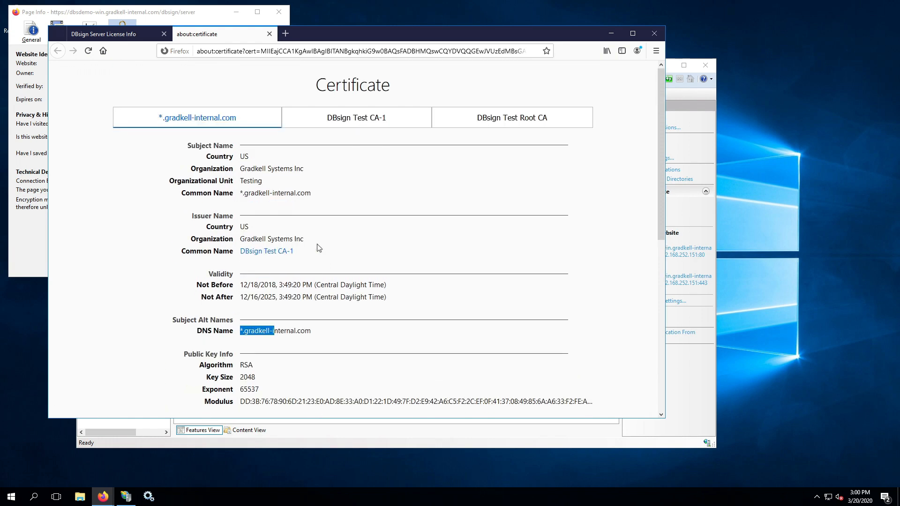
pyautogui.scroll(-5, 384, 276)
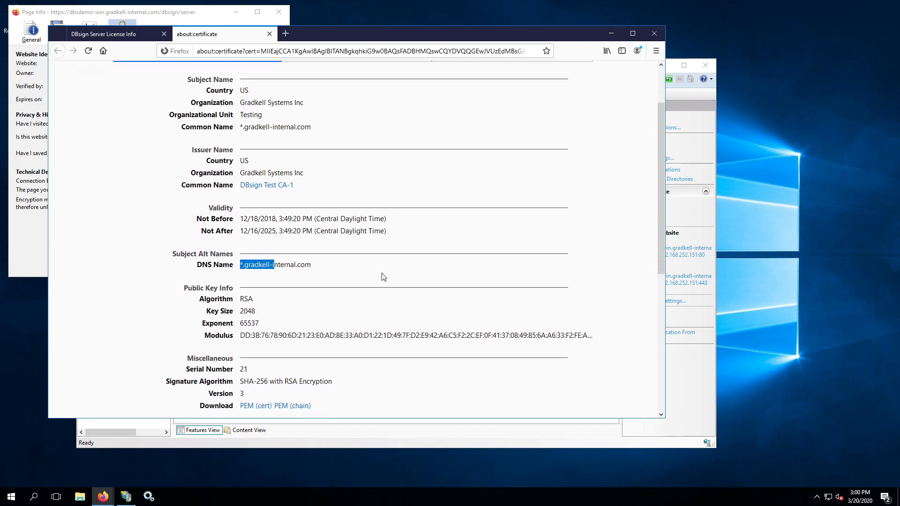
pyautogui.scroll(-2, 382, 276)
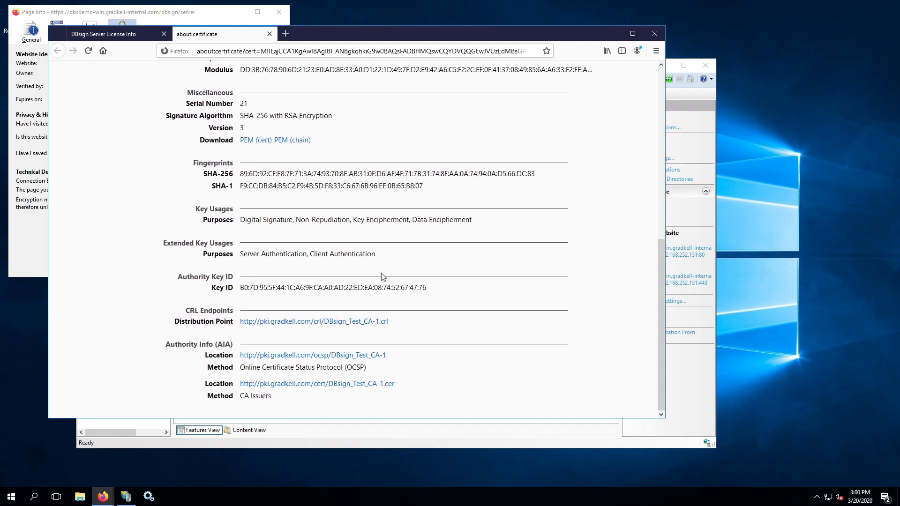
pyautogui.scroll(10, 382, 277)
pyautogui.click(270, 34)
pyautogui.click(194, 156)
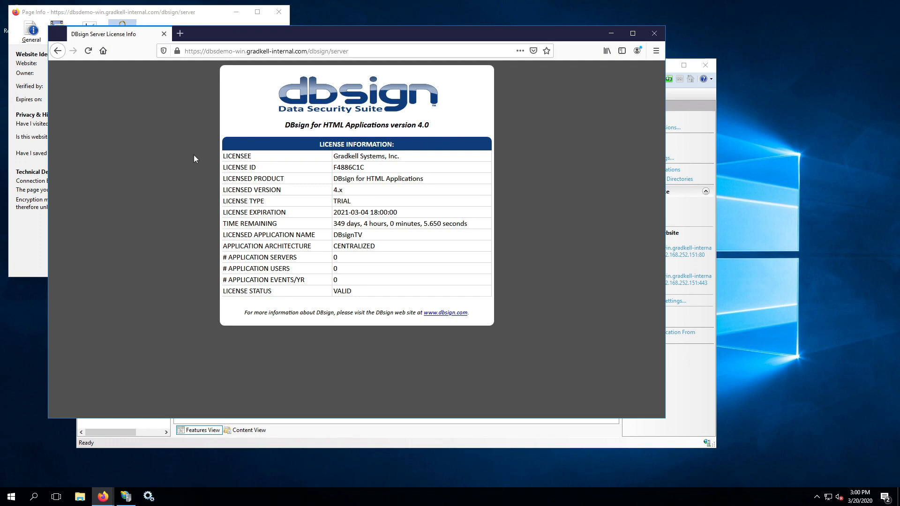
pyautogui.moveTo(308, 50); pyautogui.dragTo(332, 51)
pyautogui.click(363, 50)
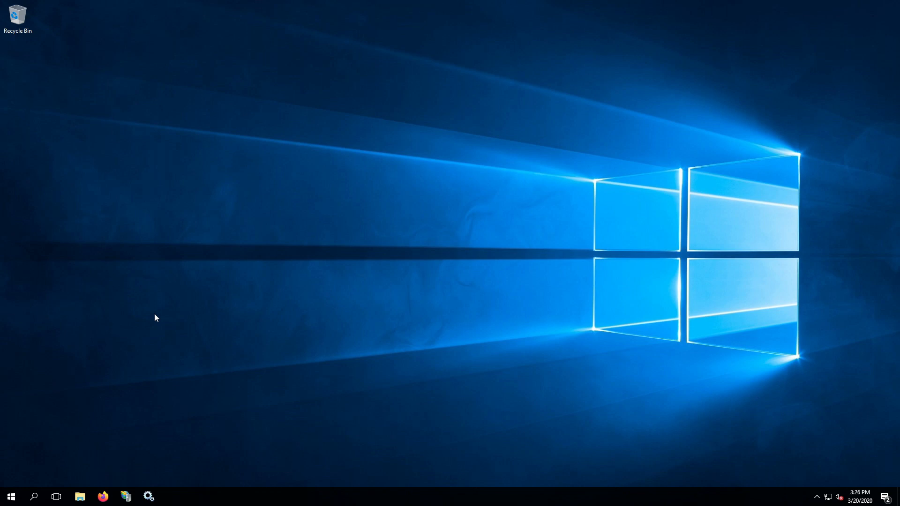
pyautogui.click(103, 496)
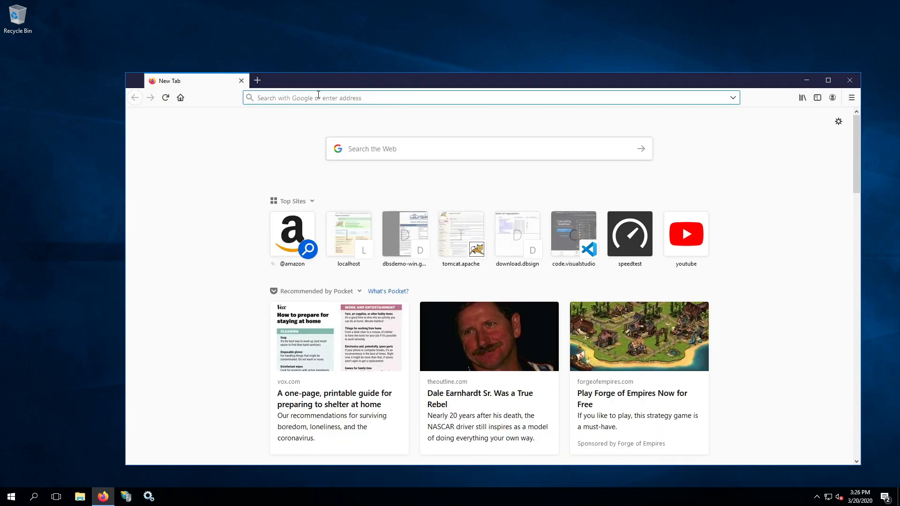
pyautogui.write('https://dbsdemo-win.gradkell-internal.com/dbsign/server?CONTENT_TYPE=APP_SIGN_SAS&DBS_SAS_AUTH_TYPE=CERT&DBS_DTBS=hello')
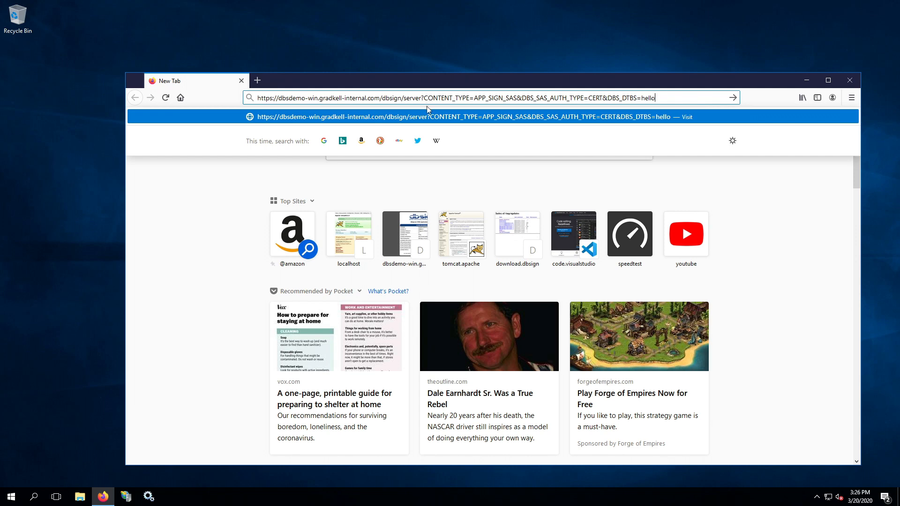
pyautogui.moveTo(427, 101); pyautogui.dragTo(487, 99)
pyautogui.click(475, 100)
pyautogui.moveTo(474, 99); pyautogui.dragTo(516, 96)
pyautogui.click(507, 99)
pyautogui.click(526, 103)
pyautogui.moveTo(507, 98); pyautogui.dragTo(661, 98)
pyautogui.click(678, 100)
pyautogui.press('Return')
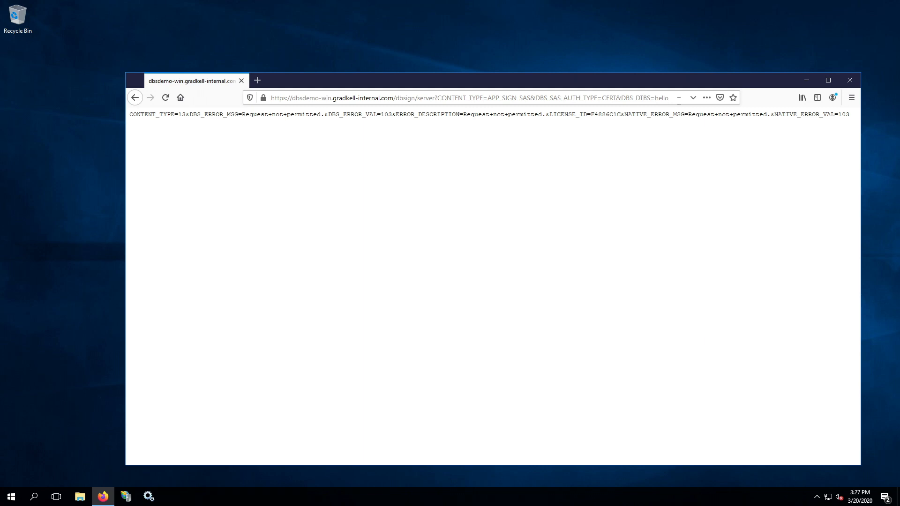
pyautogui.moveTo(242, 115); pyautogui.dragTo(323, 114)
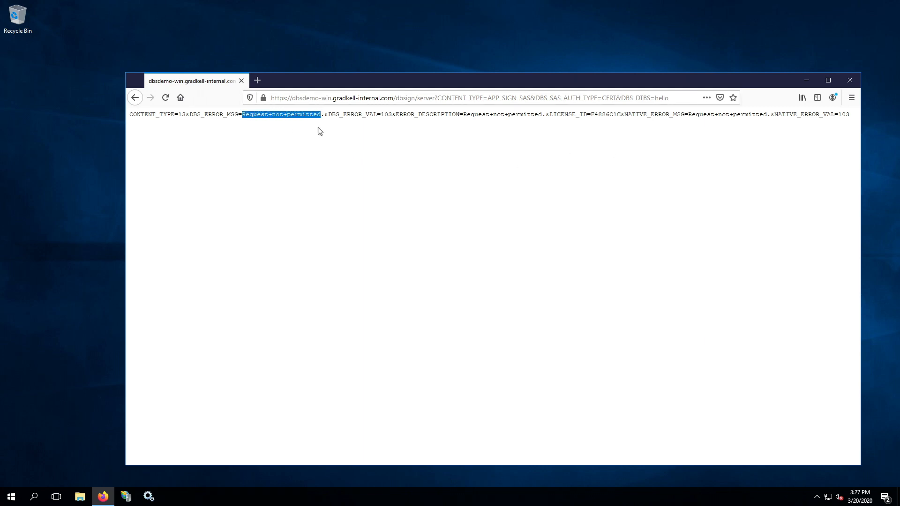
pyautogui.click(317, 132)
# Step: Launch the DBsign Configuration Editor from the Gradkell Systems, Inc program group
pyautogui.click(15, 496)
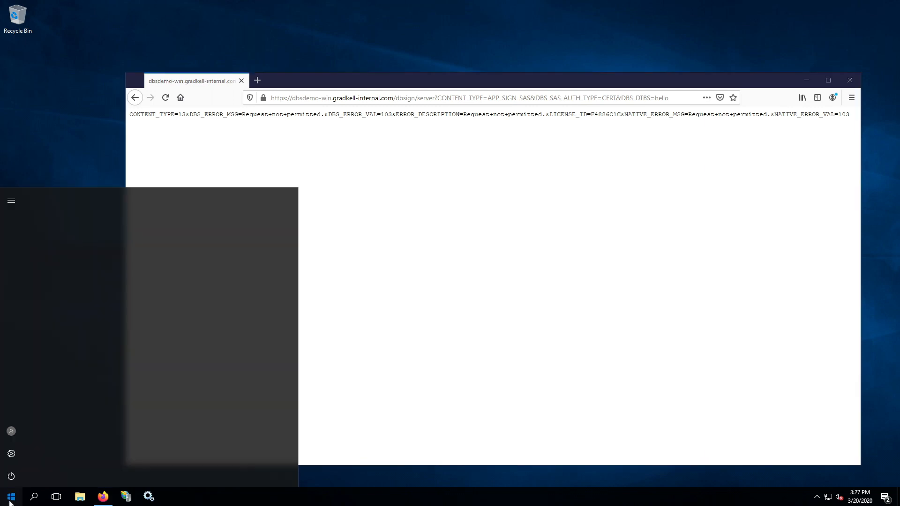
pyautogui.scroll(-5, 88, 347)
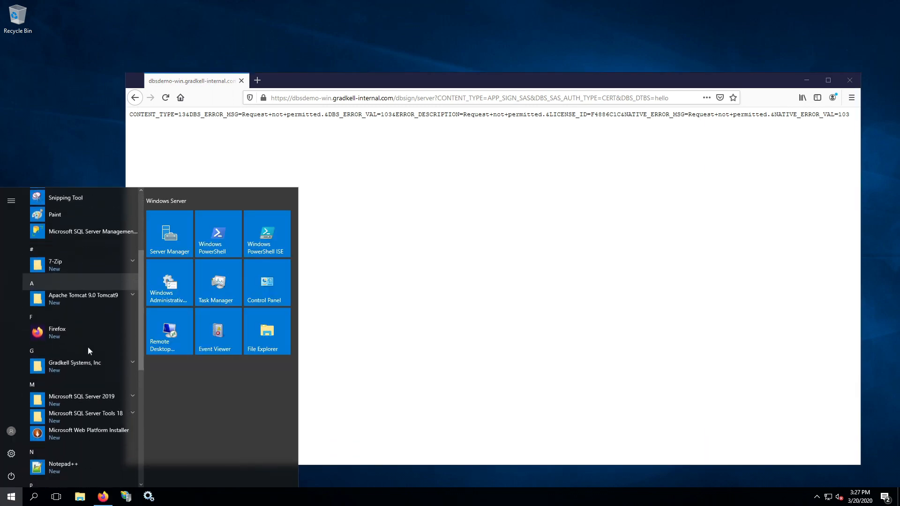
pyautogui.click(135, 281)
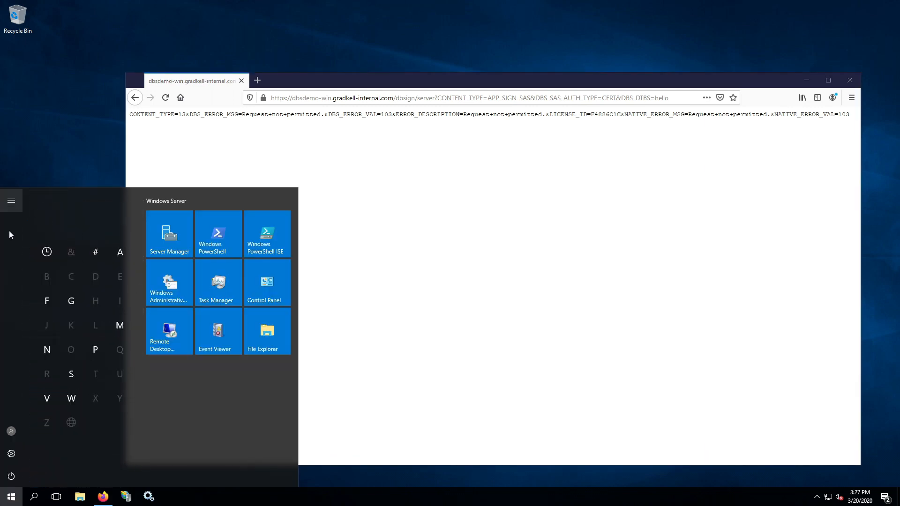
pyautogui.click(11, 496)
pyautogui.click(11, 496)
pyautogui.scroll(-2, 97, 359)
pyautogui.scroll(-3, 102, 367)
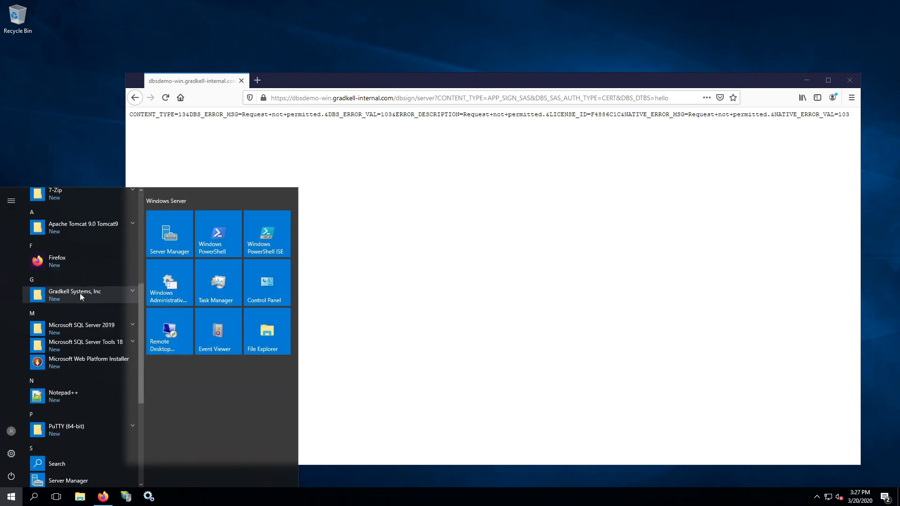
pyautogui.click(80, 293)
pyautogui.click(75, 345)
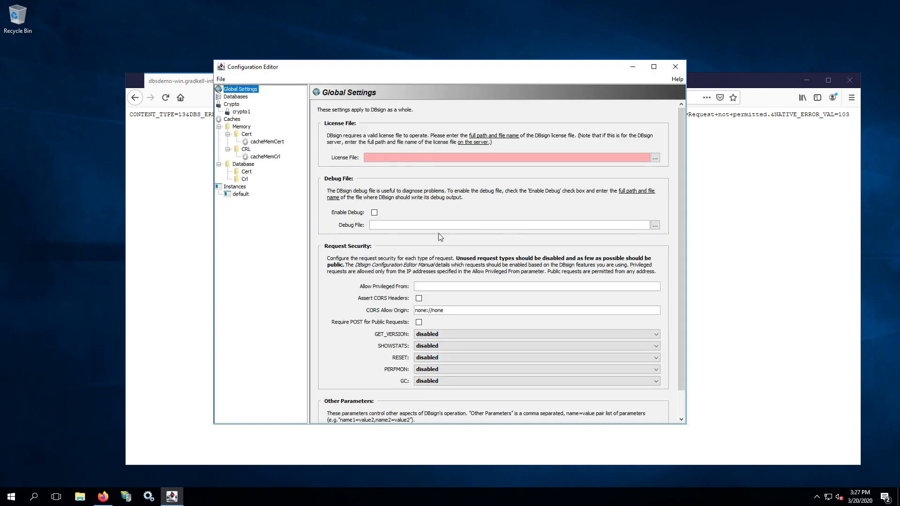
# Step: Open DBsign.cfg from the webapps\dbsign\WEB-INF folder of the Tomcat 9.0 installation in the Configuration Editor
pyautogui.click(221, 79)
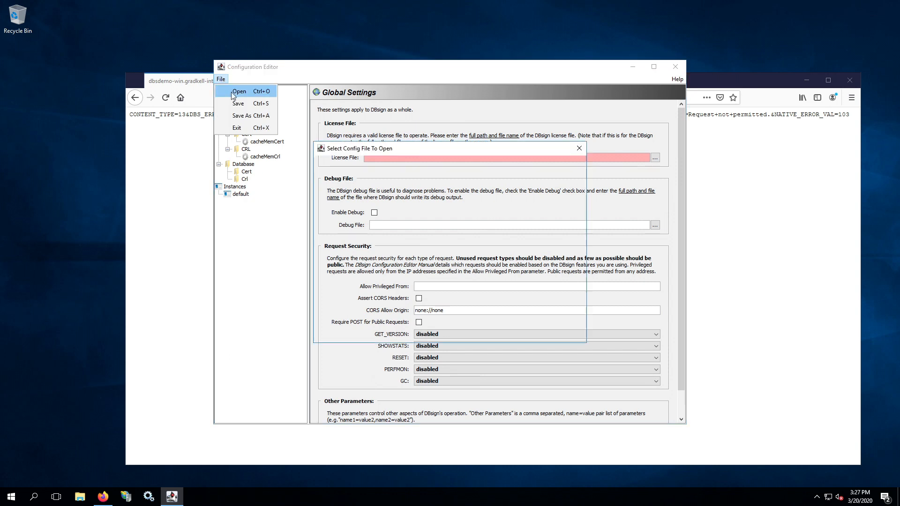
pyautogui.click(231, 92)
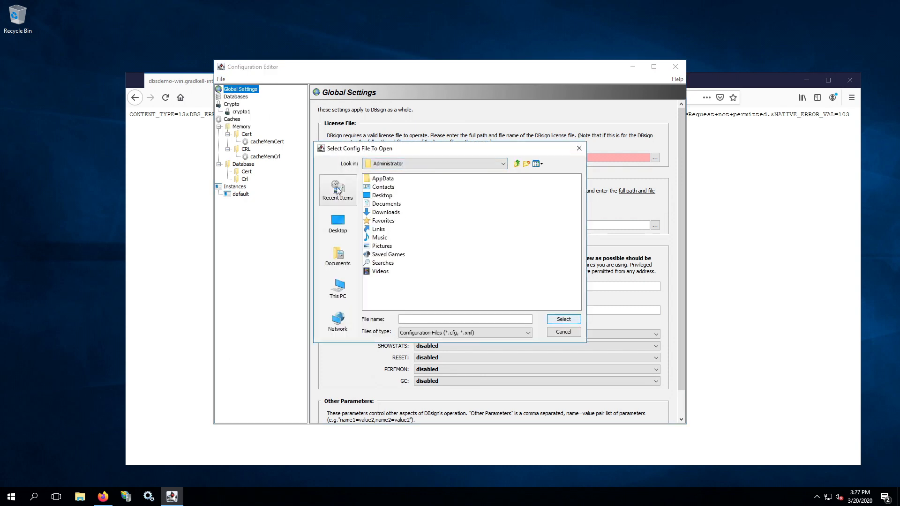
pyautogui.click(340, 295)
pyautogui.doubleClick(397, 229)
pyautogui.doubleClick(398, 204)
pyautogui.click(397, 188)
pyautogui.doubleClick(397, 188)
pyautogui.doubleClick(392, 180)
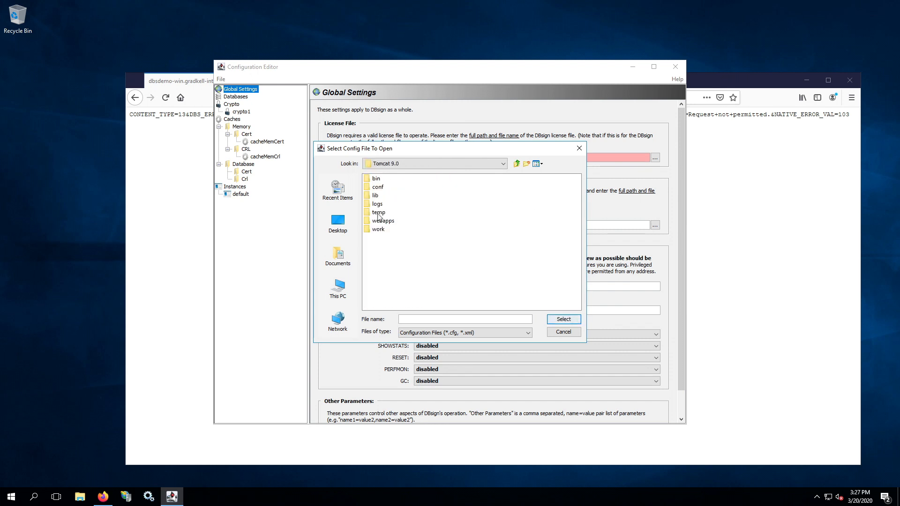
pyautogui.doubleClick(387, 222)
pyautogui.doubleClick(385, 179)
pyautogui.doubleClick(385, 213)
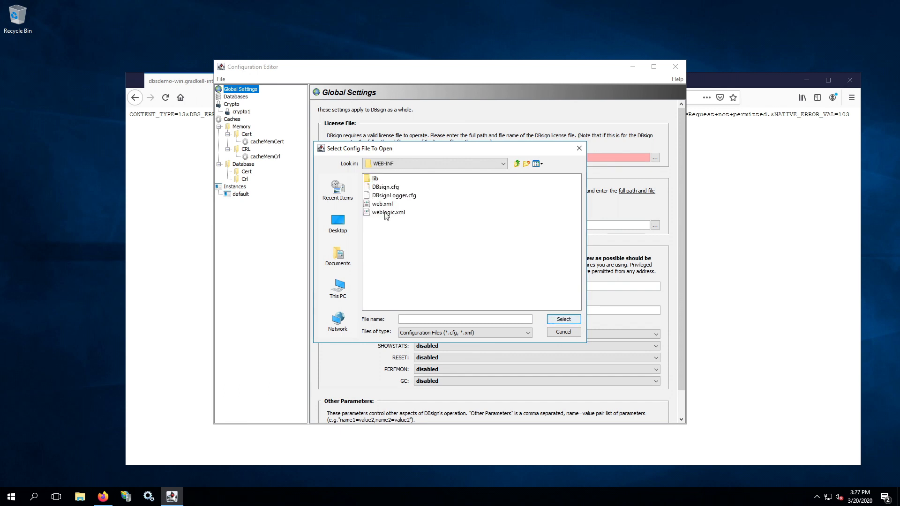
pyautogui.click(386, 168)
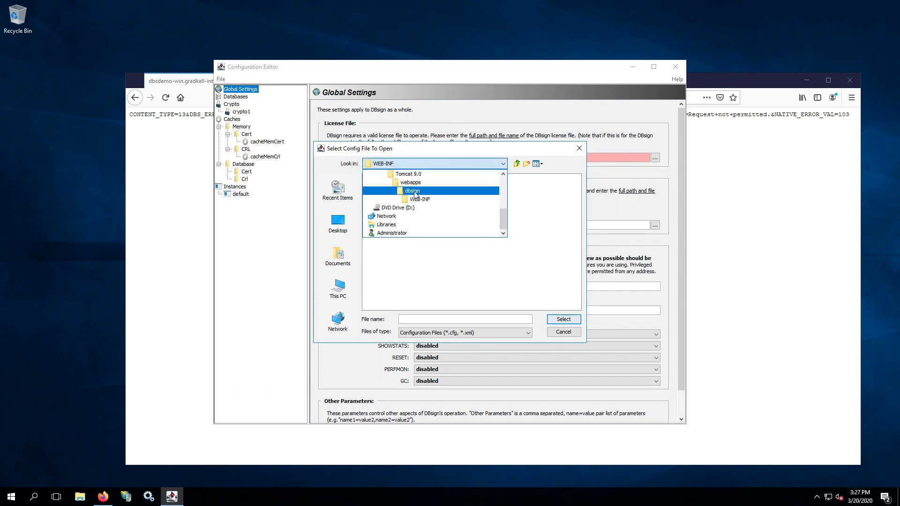
pyautogui.click(397, 290)
pyautogui.click(386, 187)
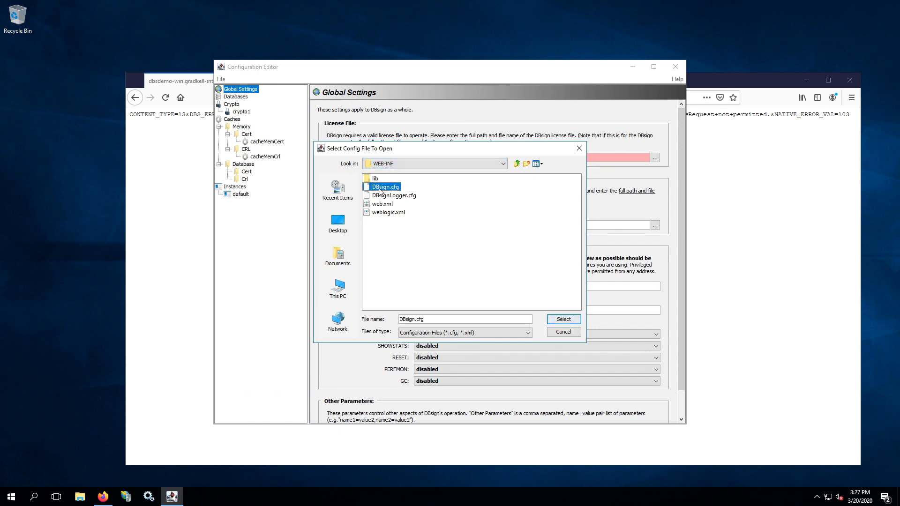
pyautogui.doubleClick(368, 188)
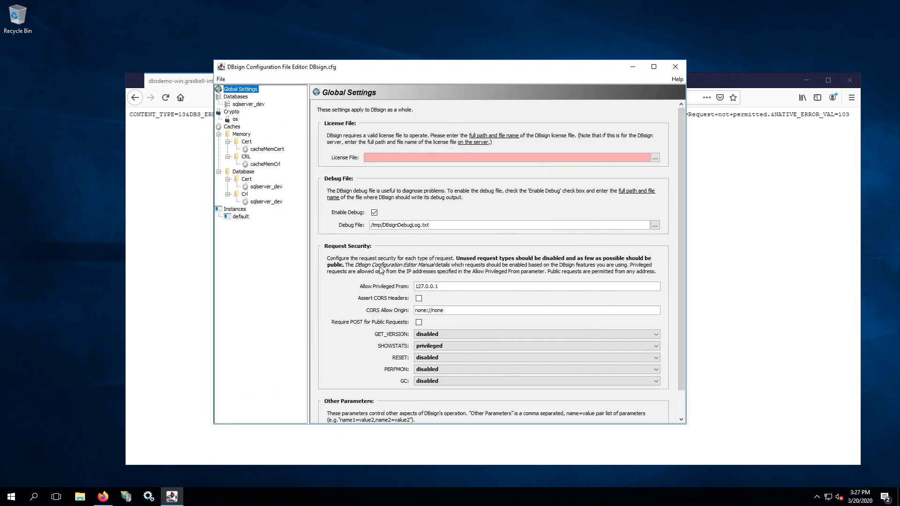
# Step: In the default instance's Request Security, set APP_SIGN_SAS to public and check the Allow Privileged From address
pyautogui.click(240, 217)
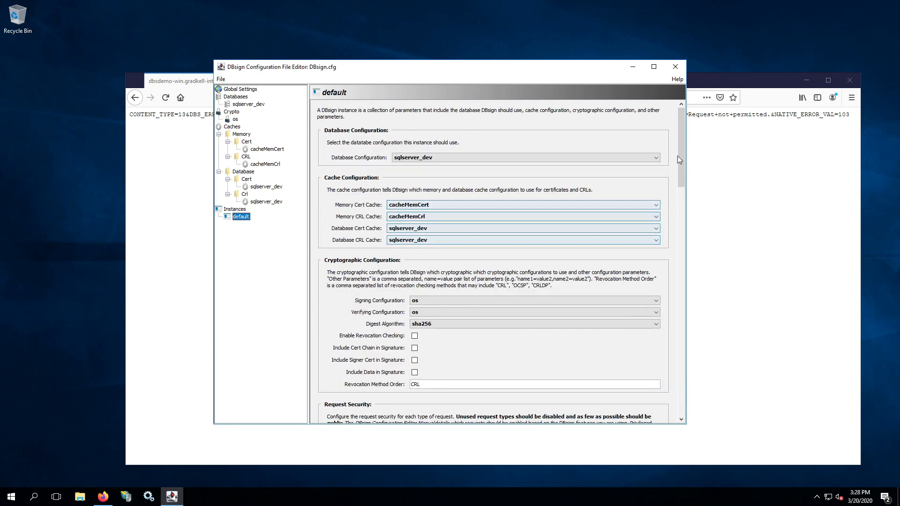
pyautogui.moveTo(679, 155); pyautogui.dragTo(682, 215)
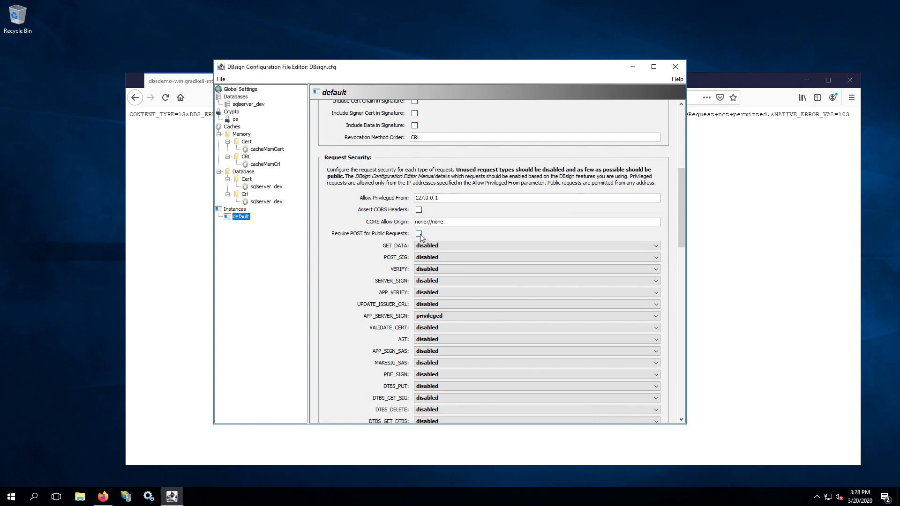
pyautogui.moveTo(682, 227); pyautogui.dragTo(684, 238)
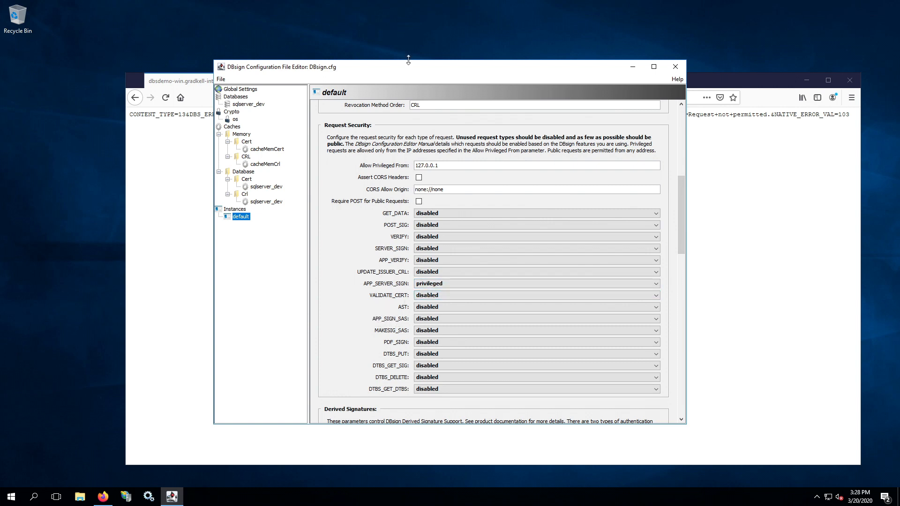
pyautogui.moveTo(414, 76); pyautogui.dragTo(287, 121)
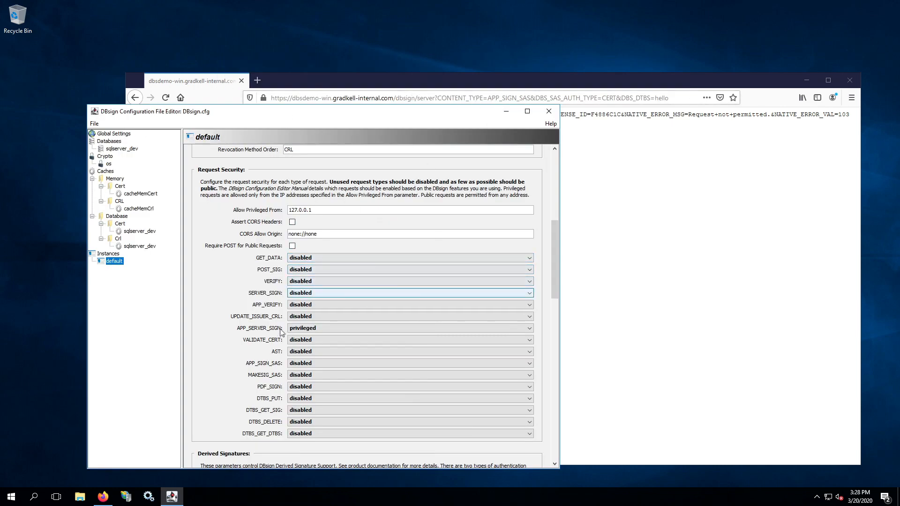
pyautogui.click(298, 366)
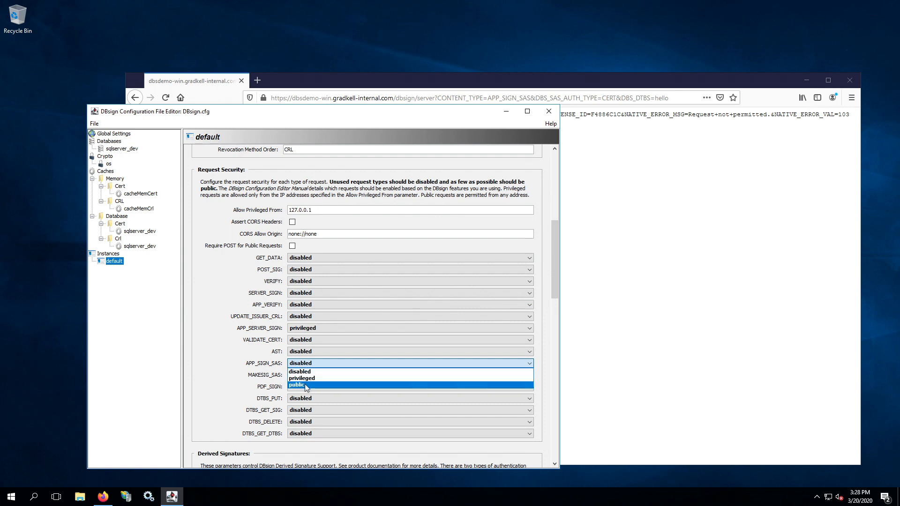
pyautogui.click(305, 385)
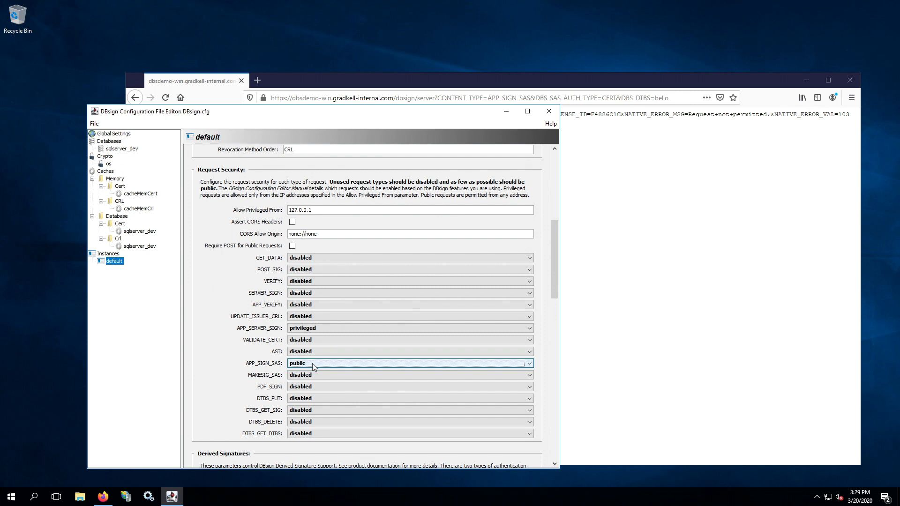
pyautogui.click(323, 209)
pyautogui.doubleClick(323, 209)
pyautogui.click(304, 210)
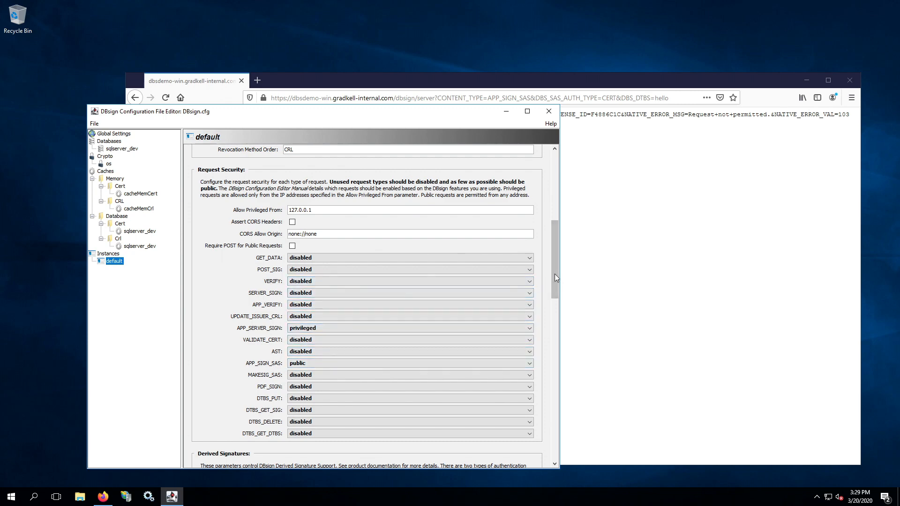
# Step: Under Derived Signatures of the default instance, allow signing requests from *.*.*.*
pyautogui.moveTo(554, 277); pyautogui.dragTo(554, 295)
pyautogui.moveTo(552, 313); pyautogui.dragTo(552, 347)
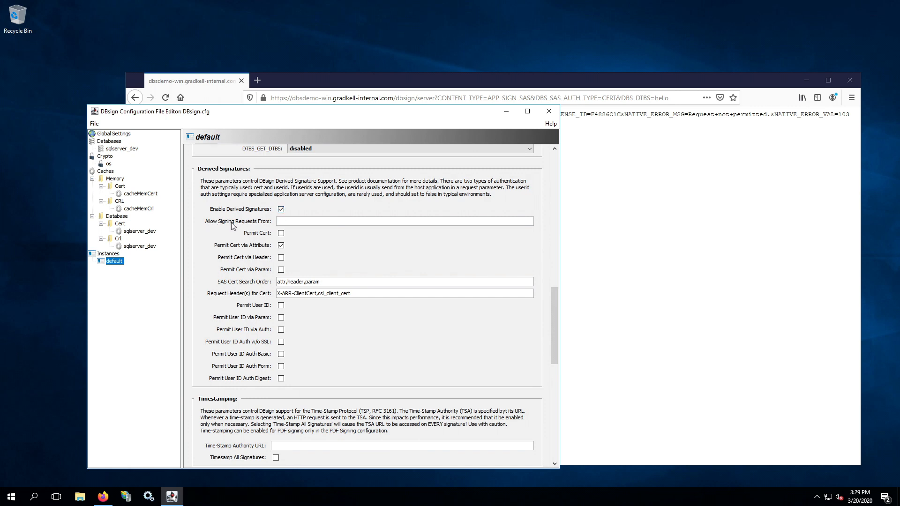
pyautogui.click(287, 219)
pyautogui.write('*.*.*.*')
pyautogui.moveTo(306, 219); pyautogui.dragTo(216, 209)
pyautogui.click(319, 221)
pyautogui.tripleClick(308, 222)
pyautogui.click(299, 221)
pyautogui.moveTo(293, 221); pyautogui.dragTo(259, 211)
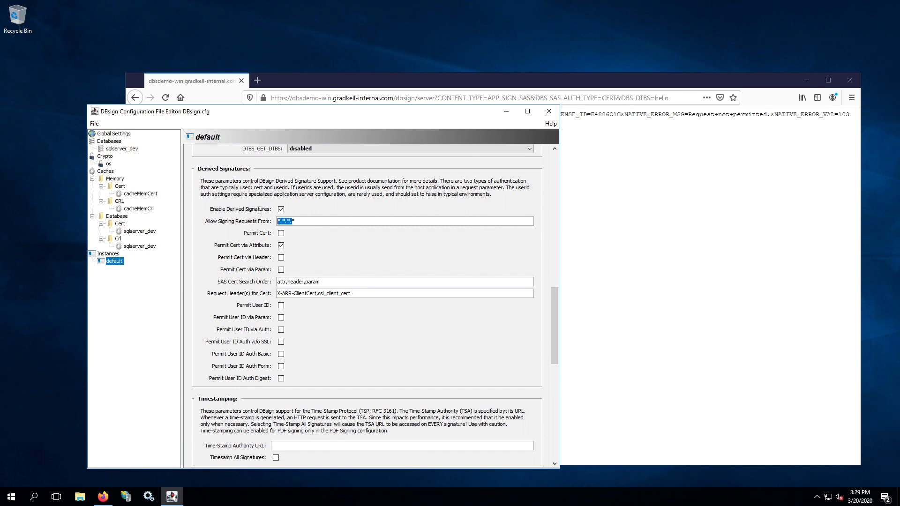
pyautogui.click(326, 224)
# Step: Enable Permit Cert, disable Permit Cert via Attribute and enable Permit Cert via Header for derived signatures
pyautogui.click(281, 235)
pyautogui.click(282, 245)
# Step: Examine the header names listed in Request Header(s) for Cert under Derived Signatures
pyautogui.moveTo(278, 294); pyautogui.dragTo(352, 293)
pyautogui.click(383, 296)
pyautogui.tripleClick(302, 294)
pyautogui.click(318, 294)
pyautogui.moveTo(277, 294); pyautogui.dragTo(317, 294)
pyautogui.click(303, 295)
pyautogui.moveTo(318, 295); pyautogui.dragTo(354, 294)
pyautogui.click(358, 294)
pyautogui.moveTo(358, 293); pyautogui.dragTo(276, 294)
pyautogui.tripleClick(300, 295)
pyautogui.click(302, 297)
pyautogui.moveTo(276, 294); pyautogui.dragTo(351, 295)
pyautogui.click(380, 295)
pyautogui.moveTo(277, 294); pyautogui.dragTo(320, 294)
pyautogui.click(314, 294)
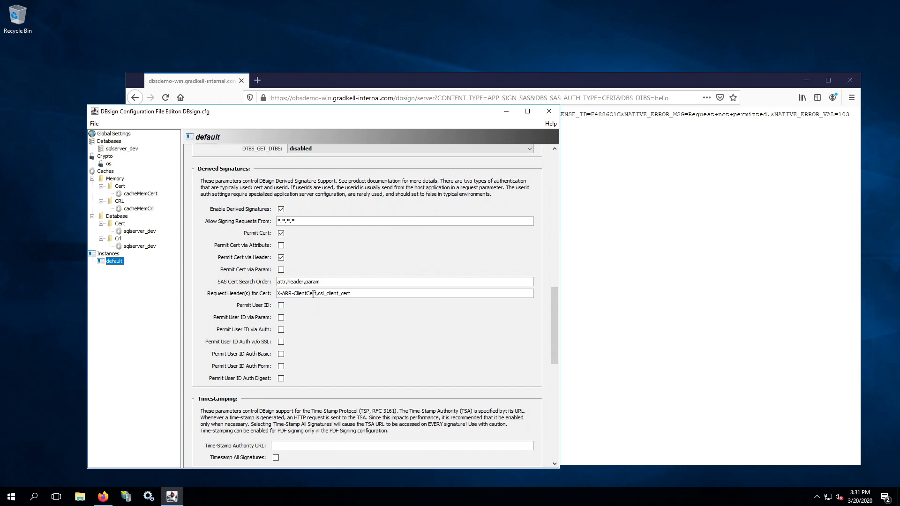
# Step: Save the changes to DBsign.cfg and close the Configuration Editor
pyautogui.click(95, 123)
pyautogui.click(116, 150)
pyautogui.click(549, 111)
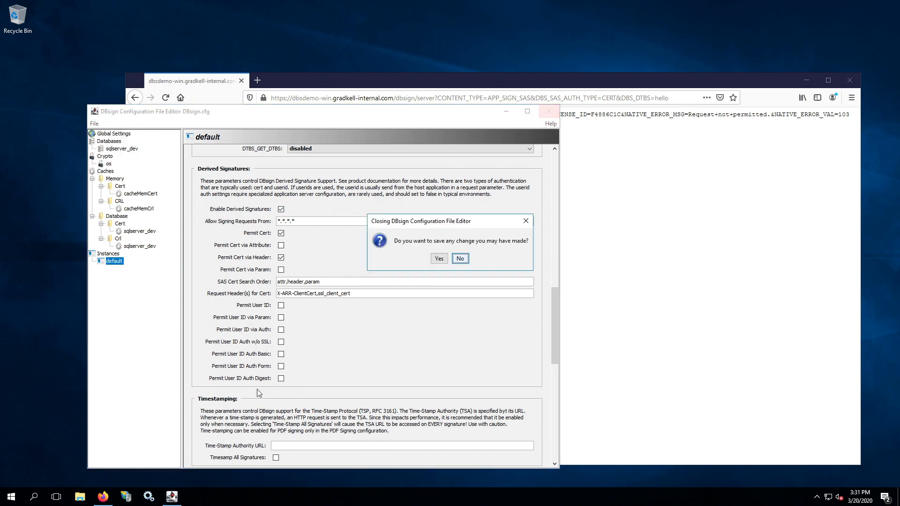
pyautogui.click(440, 260)
# Step: Switch to Services and restart the Apache Tomcat 9.0 Tomcat9 service
pyautogui.click(149, 497)
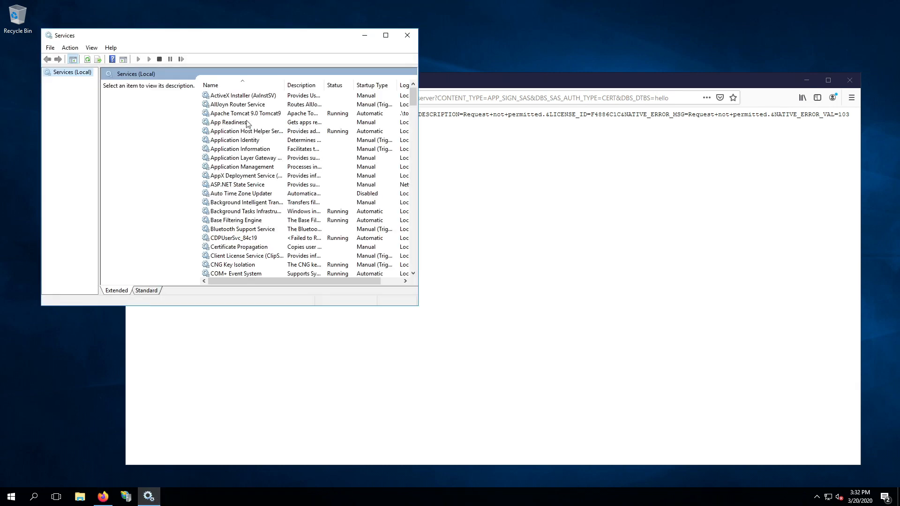
pyautogui.click(246, 113)
pyautogui.click(114, 109)
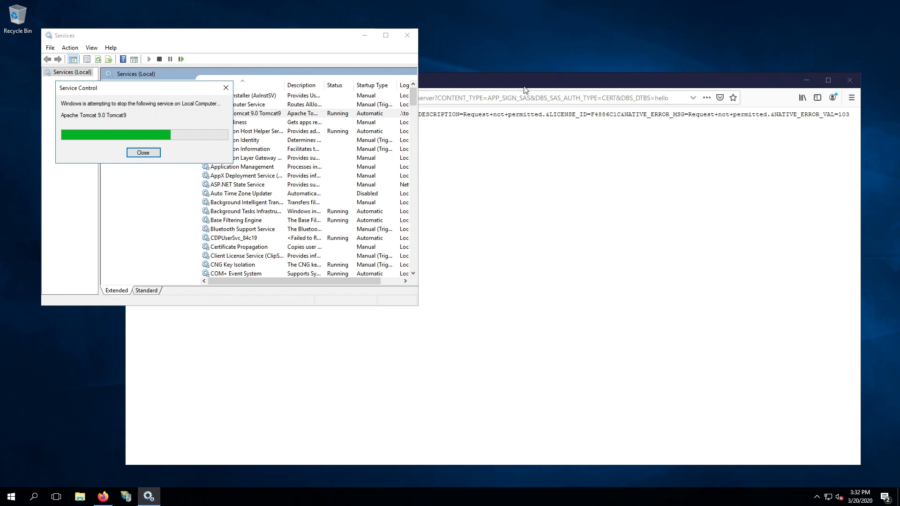
pyautogui.moveTo(526, 90); pyautogui.dragTo(559, 100)
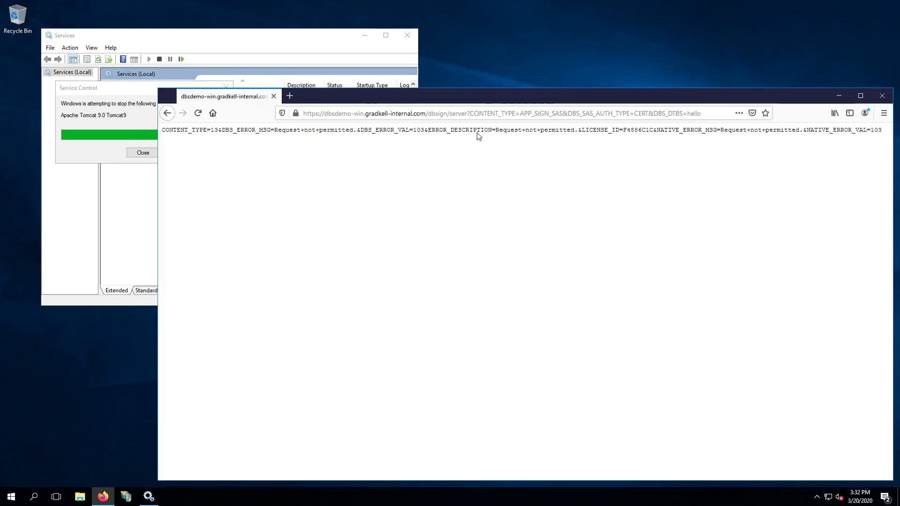
pyautogui.click(111, 93)
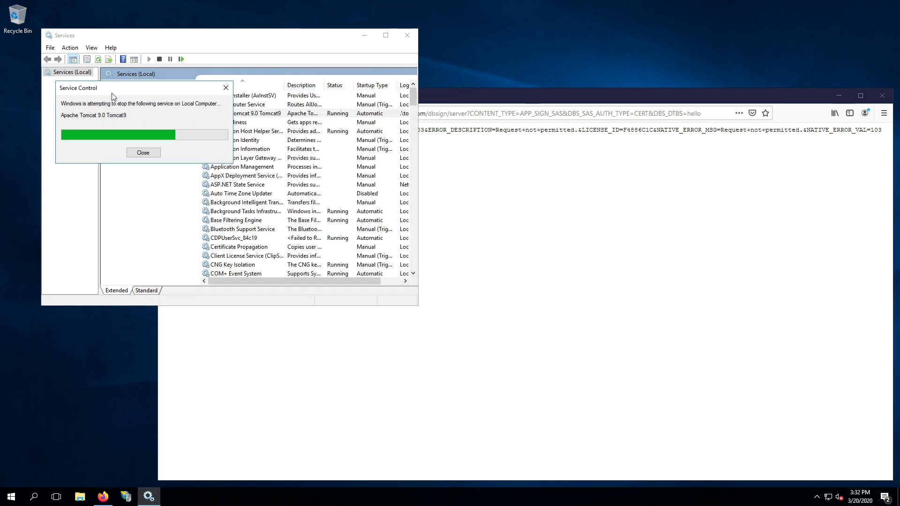
pyautogui.click(597, 101)
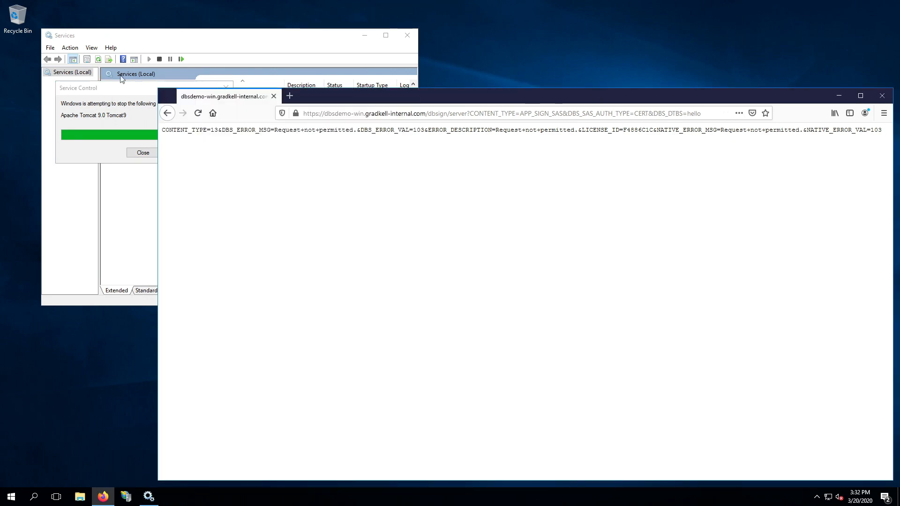
pyautogui.click(105, 89)
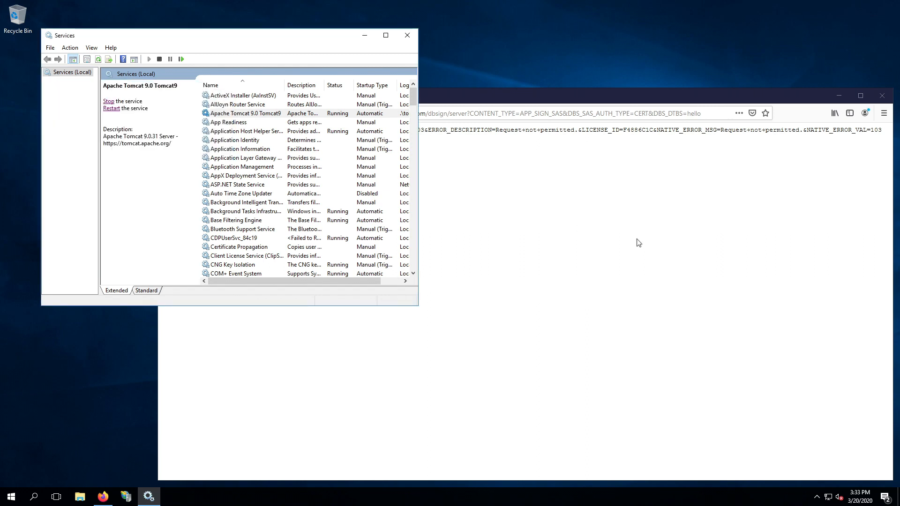
# Step: In Firefox, resend the APP_SIGN_SAS test request for "hello" to the DBsign server and read the error message in the response
pyautogui.click(536, 234)
pyautogui.click(700, 113)
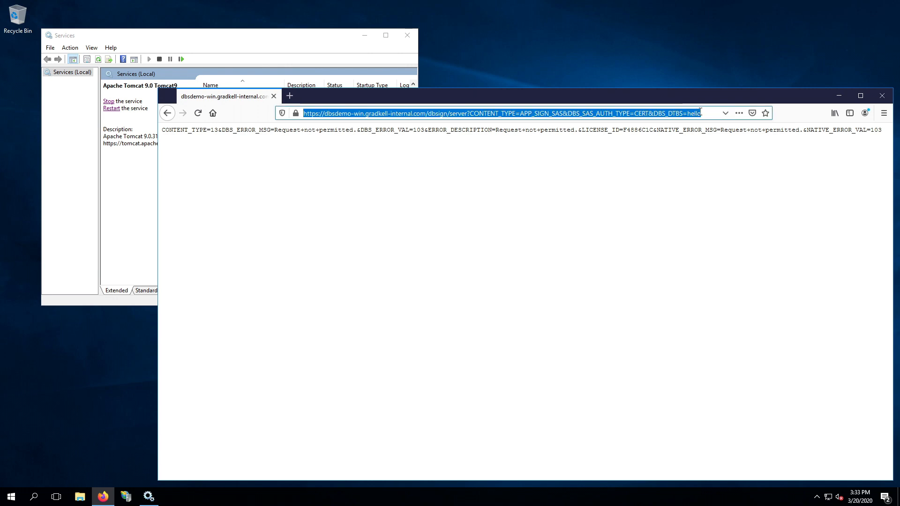
pyautogui.click(703, 113)
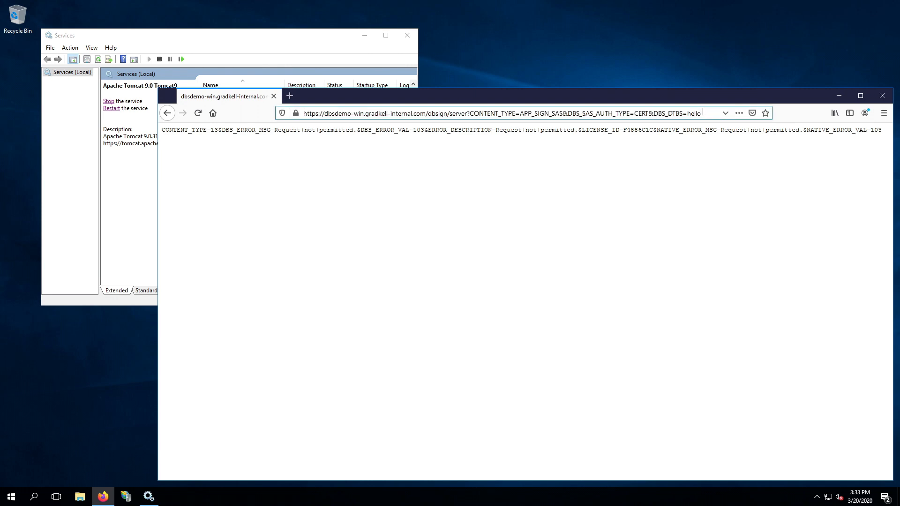
pyautogui.press('Return')
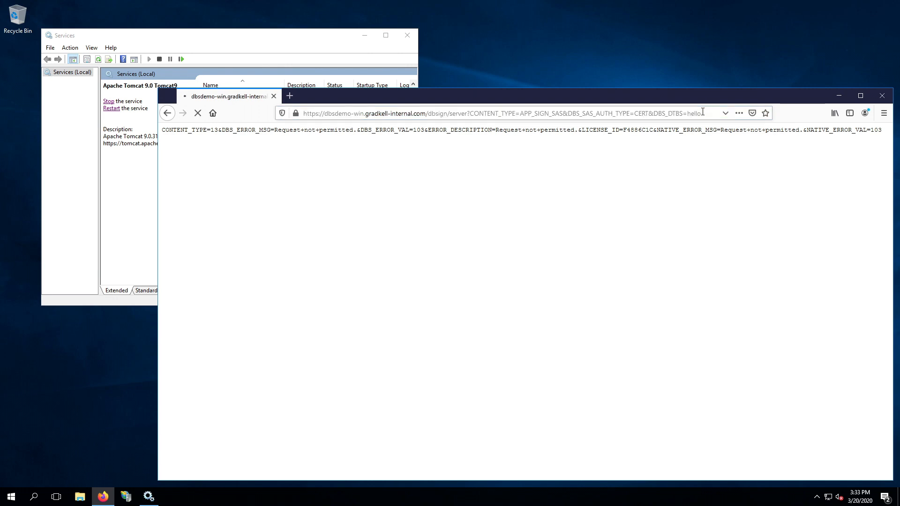
pyautogui.moveTo(648, 99); pyautogui.dragTo(574, 40)
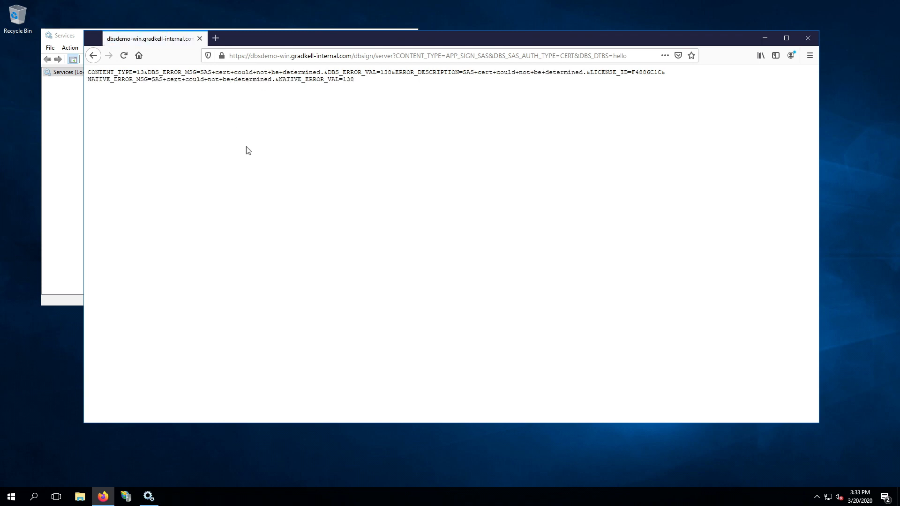
pyautogui.moveTo(201, 72); pyautogui.dragTo(328, 72)
pyautogui.click(302, 171)
# Step: Copy the full URL of the APP_SIGN_SAS test request, including the https prefix
pyautogui.moveTo(244, 55); pyautogui.dragTo(228, 55)
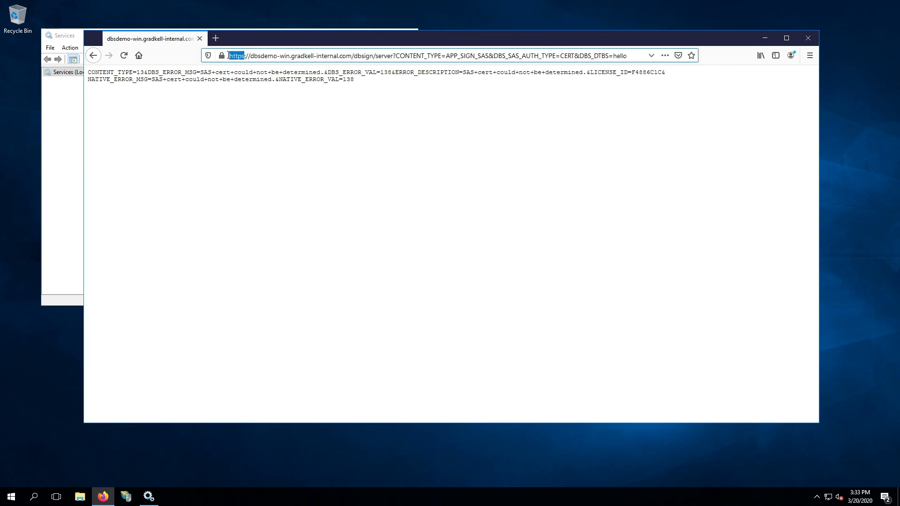
pyautogui.tripleClick(254, 56)
pyautogui.hotkey('ctrl', 'c')
pyautogui.rightClick(255, 57)
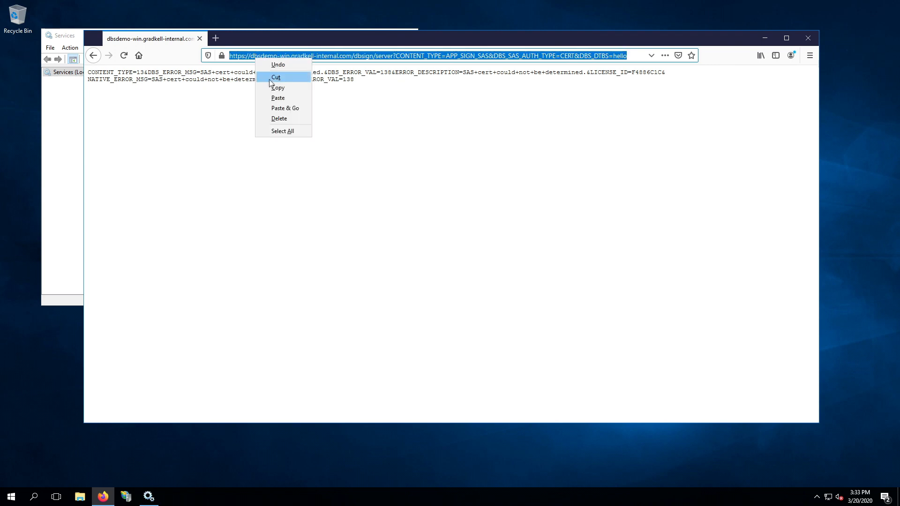
pyautogui.click(279, 97)
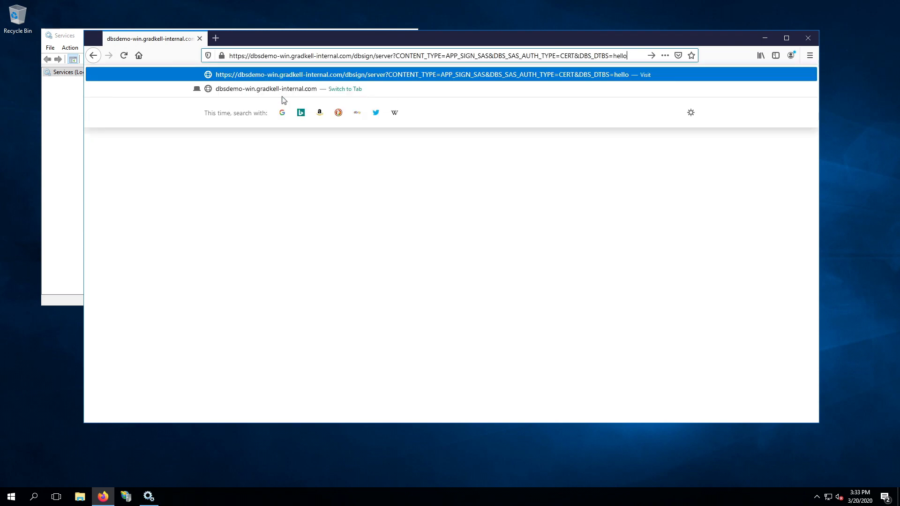
pyautogui.tripleClick(289, 56)
pyautogui.rightClick(289, 59)
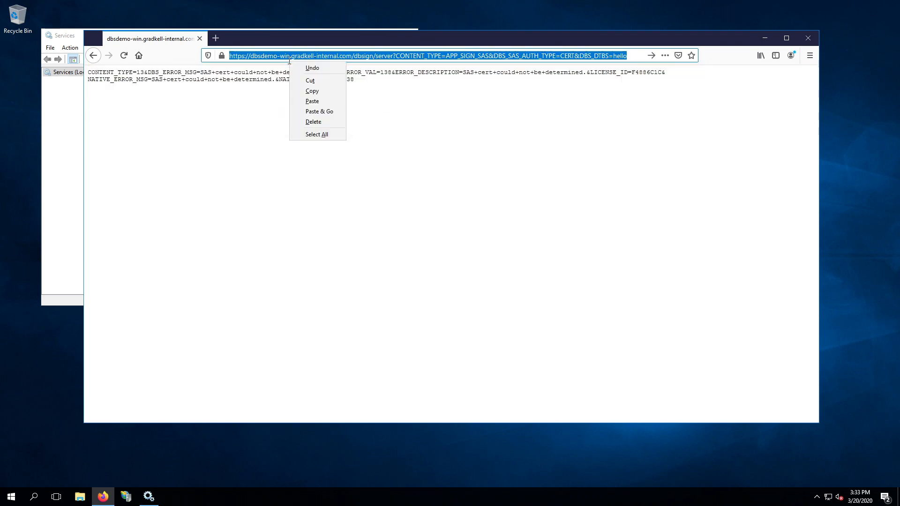
pyautogui.click(312, 92)
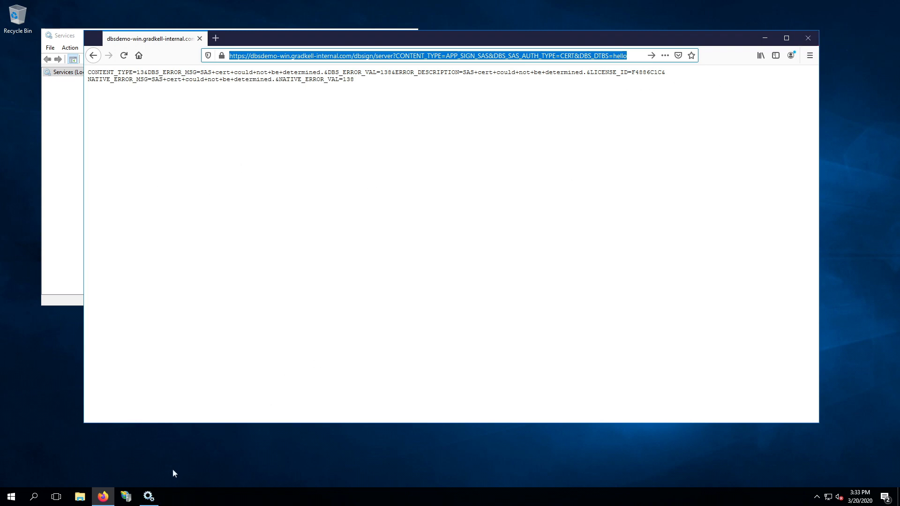
pyautogui.click(127, 497)
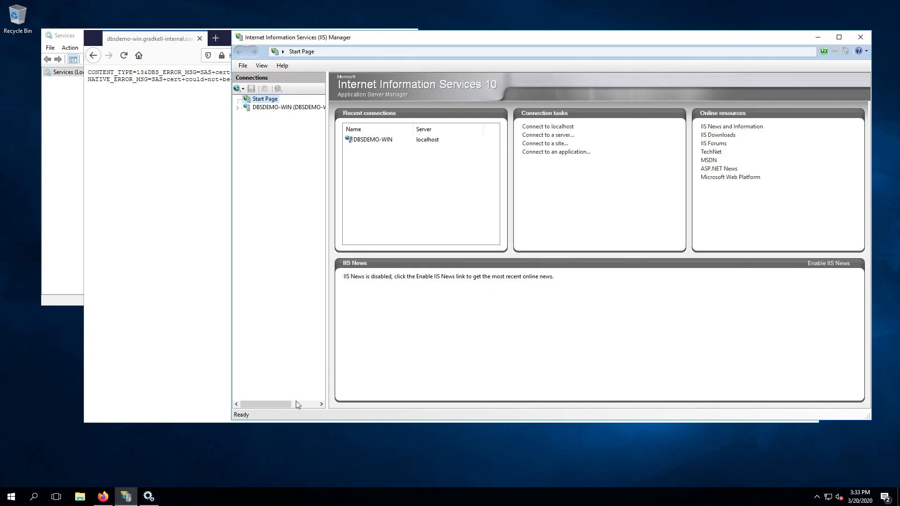
pyautogui.click(173, 42)
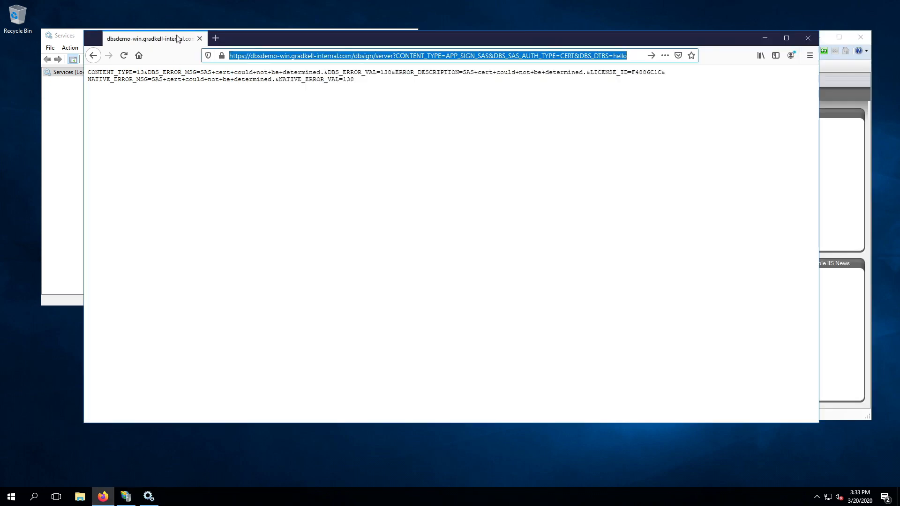
# Step: Close Firefox and, in IIS Manager, review the SSL Settings of the Default Web Site, returning to the site's home page
pyautogui.click(809, 38)
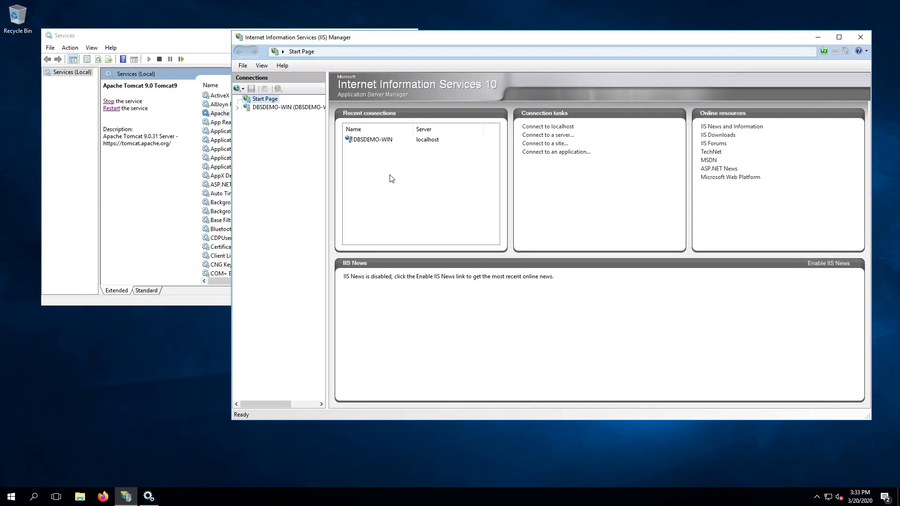
pyautogui.click(238, 108)
pyautogui.click(265, 124)
pyautogui.click(246, 124)
pyautogui.click(283, 133)
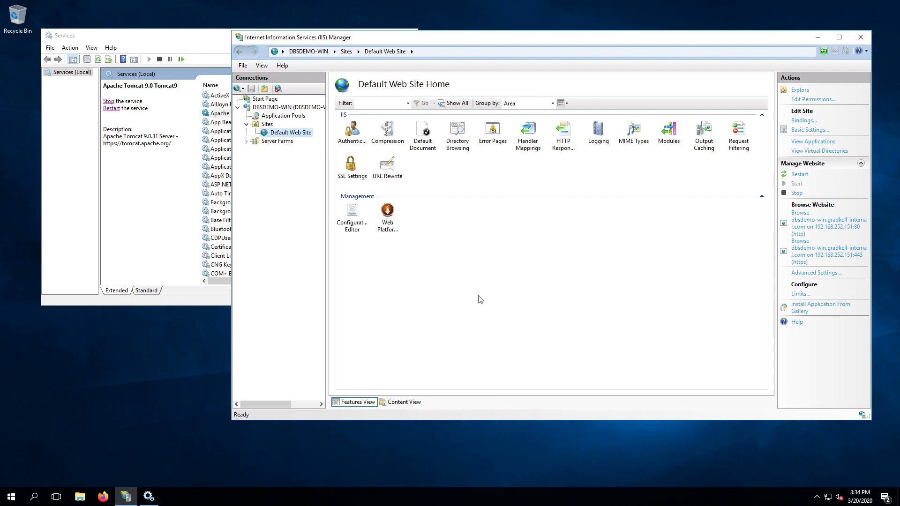
pyautogui.click(351, 164)
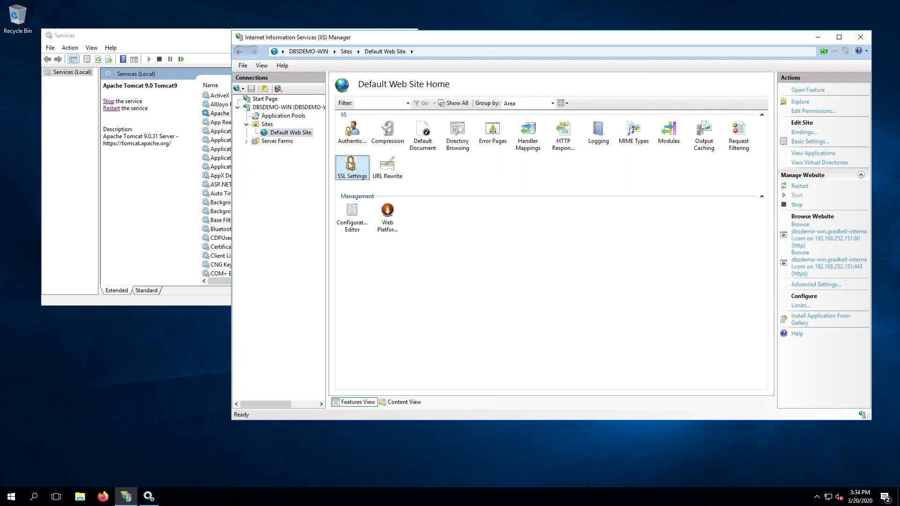
pyautogui.doubleClick(351, 165)
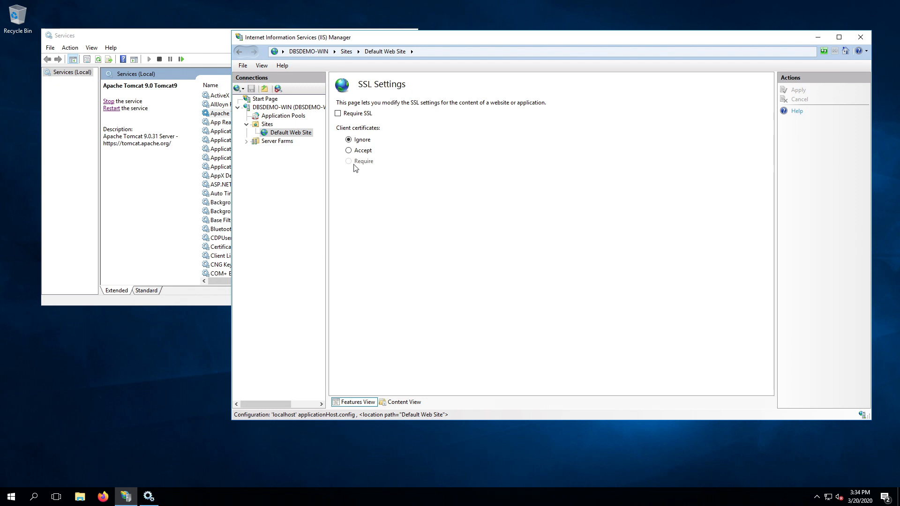
pyautogui.click(290, 133)
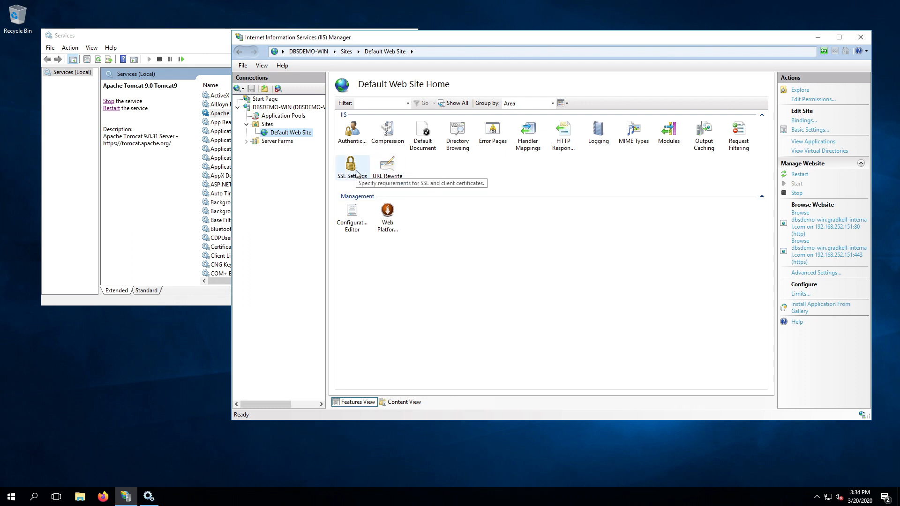
# Step: In File Explorer, create a folder named dbsign in C:\inetpub\wwwroot
pyautogui.click(78, 497)
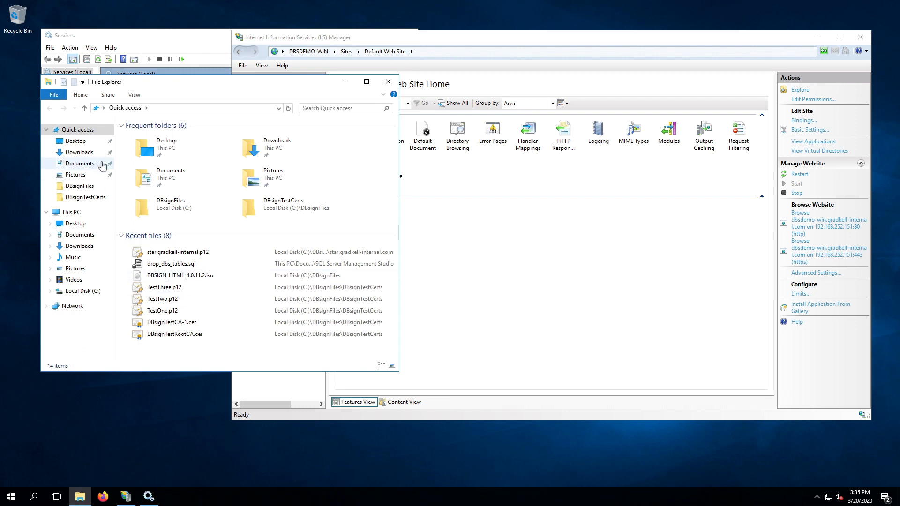
pyautogui.click(89, 291)
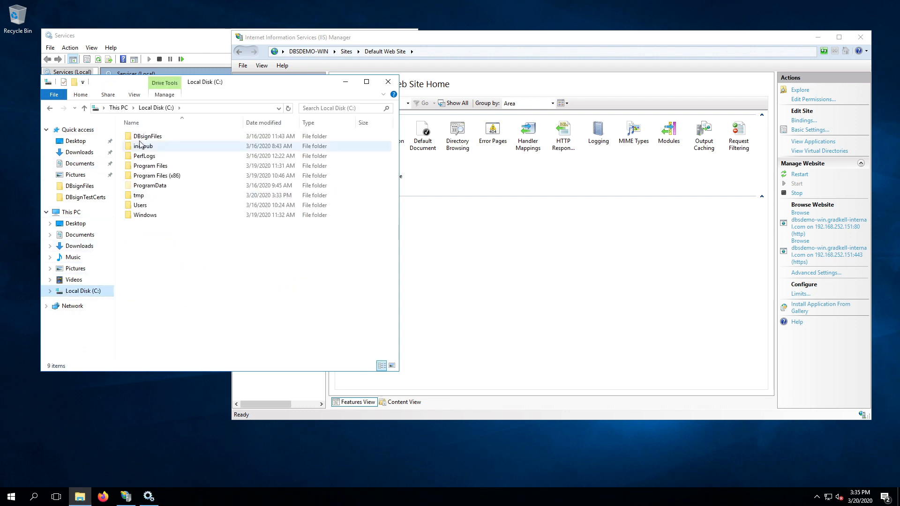
pyautogui.doubleClick(154, 147)
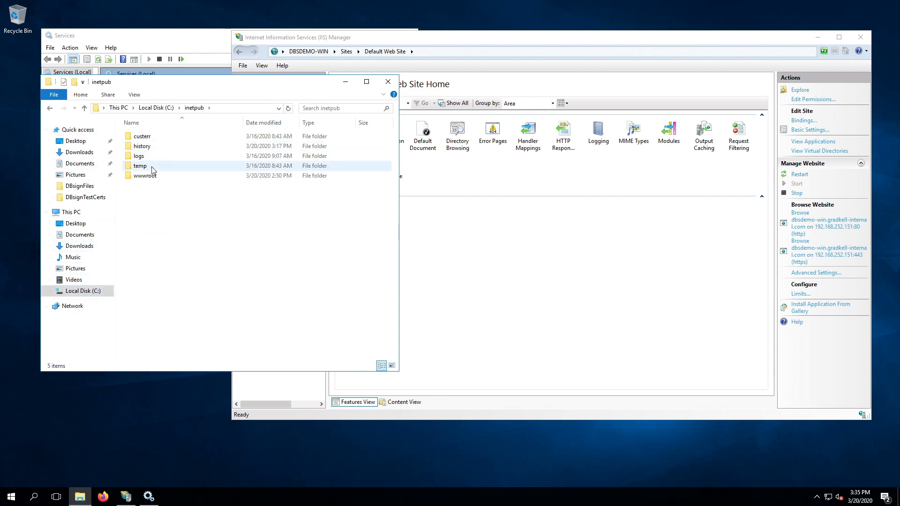
pyautogui.doubleClick(155, 175)
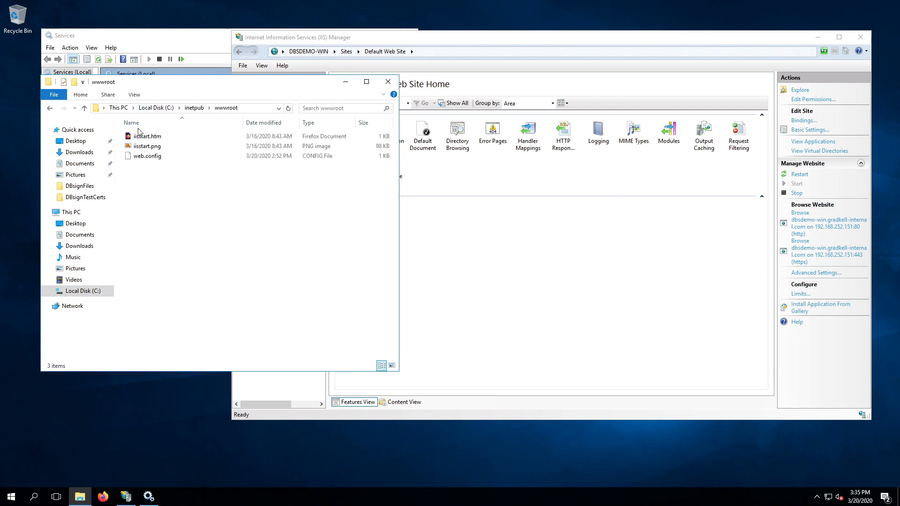
pyautogui.rightClick(144, 205)
pyautogui.moveTo(204, 316)
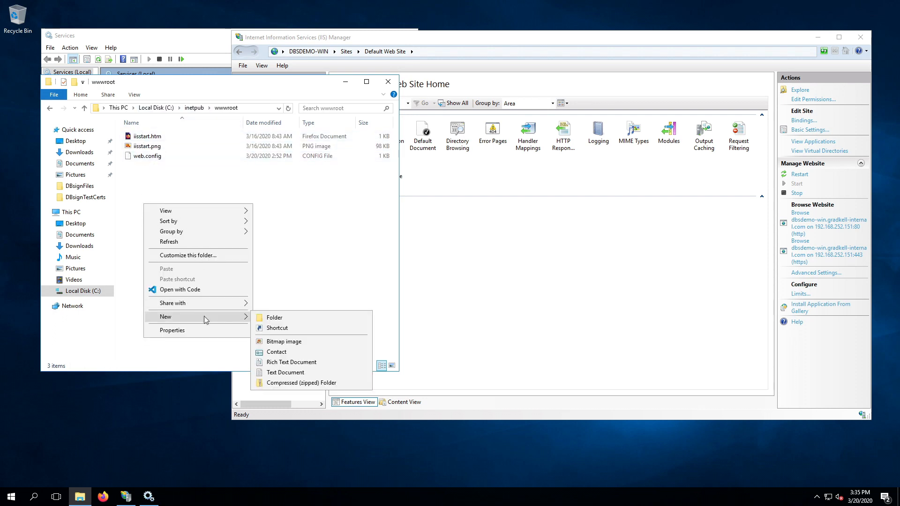
pyautogui.click(265, 319)
pyautogui.write('dbsign')
pyautogui.press('Return')
# Step: Back in IIS Manager, refresh the Default Web Site and open its dbsign folder
pyautogui.click(411, 271)
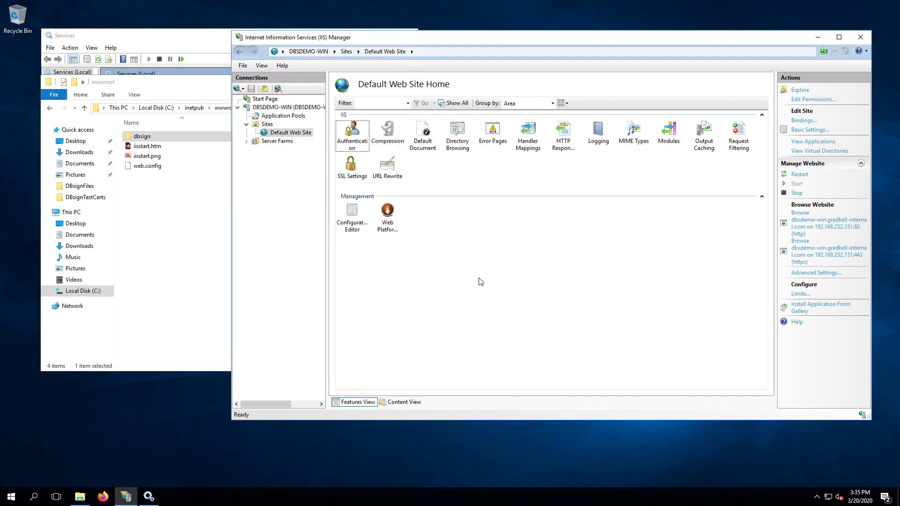
pyautogui.rightClick(289, 135)
pyautogui.click(322, 217)
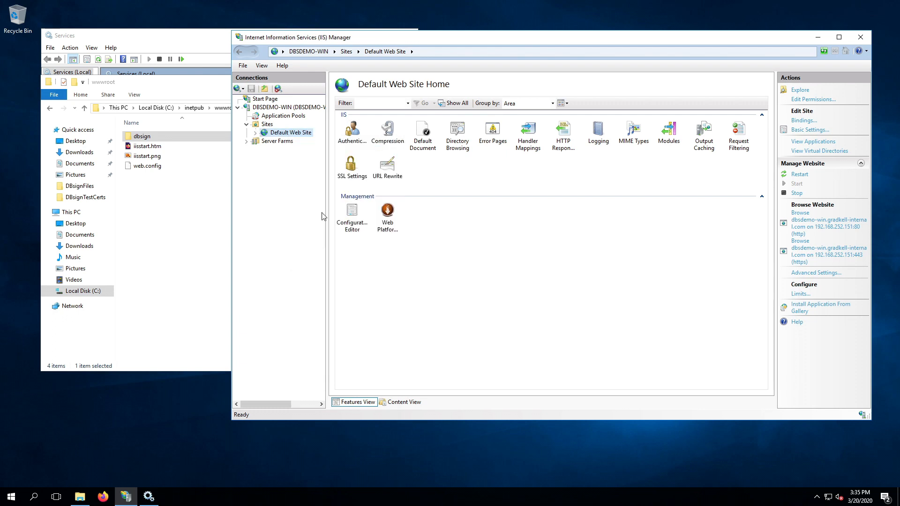
pyautogui.click(255, 132)
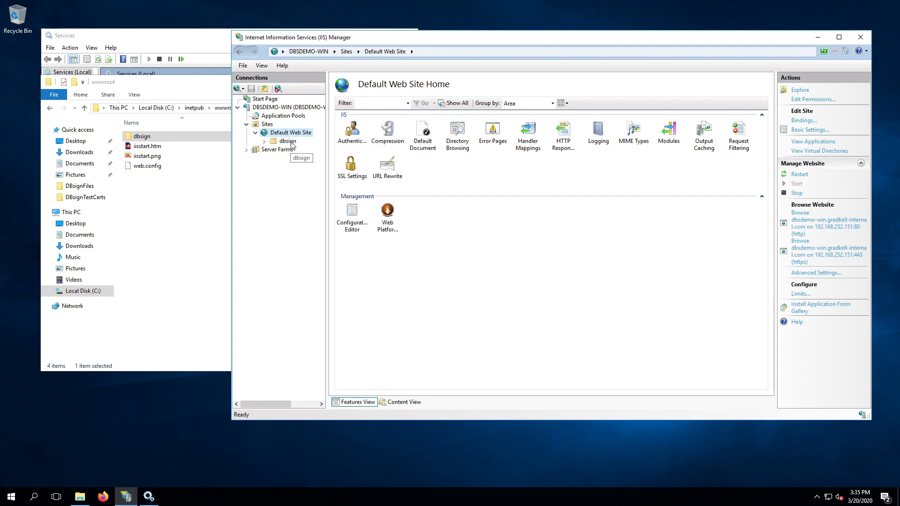
pyautogui.click(288, 141)
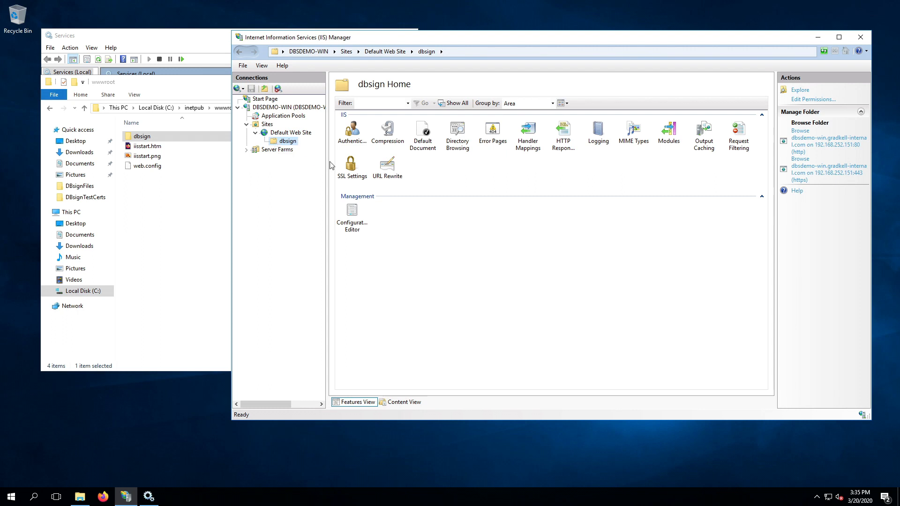
# Step: In the dbsign folder's SSL Settings, enable Require SSL, set client certificates to Require, and apply the changes
pyautogui.click(355, 169)
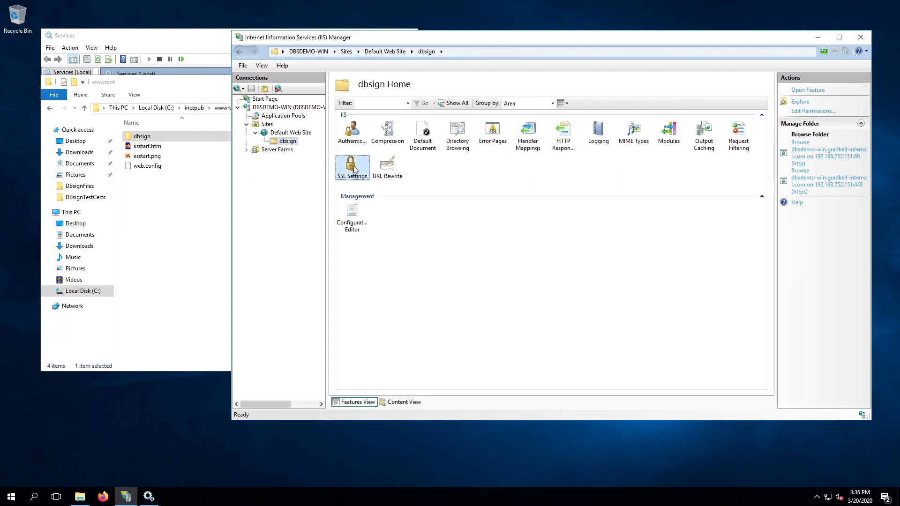
pyautogui.doubleClick(355, 170)
pyautogui.click(367, 115)
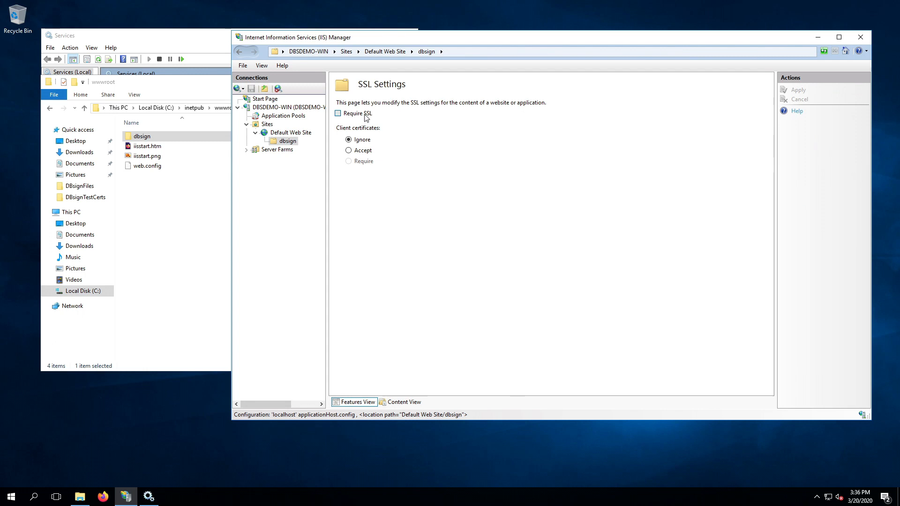
pyautogui.click(358, 163)
pyautogui.click(799, 90)
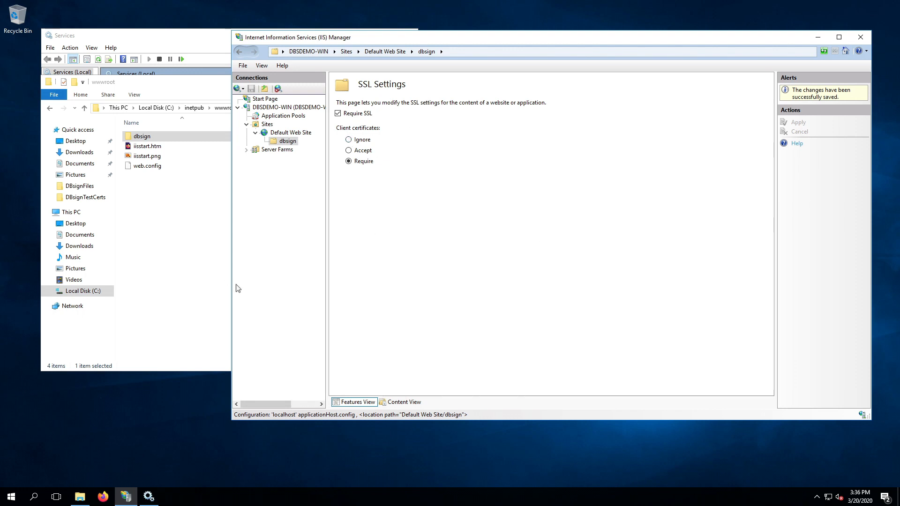
# Step: In a new Firefox window, load the copied APP_SIGN_SAS test URL for "hello" and authenticate with the Test One [0E] certificate
pyautogui.click(103, 496)
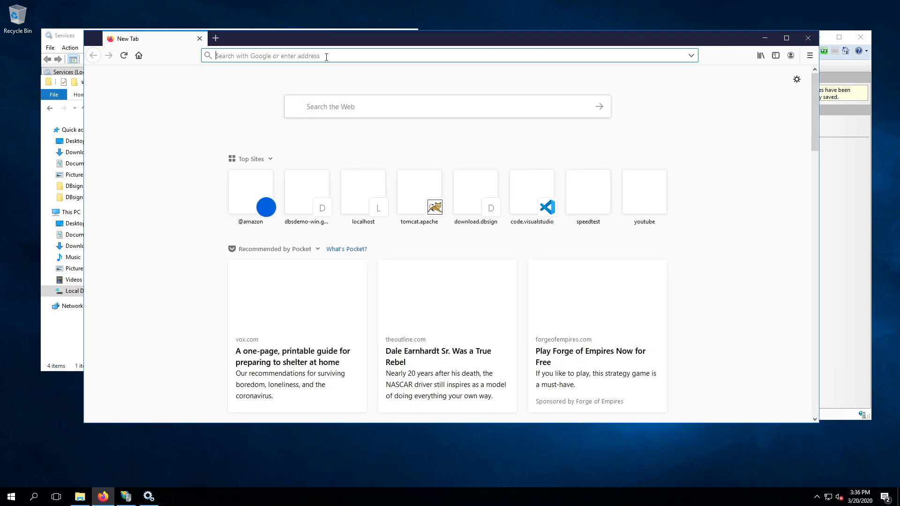
pyautogui.write('https://dbsdemo-win.gradkell-internal.com/dbsign/server?CONTENT_TYPE=APP_SIGN_SAS&DBS_SAS_AUTH_TYPE=CERT&DBS_DTBS=hello')
pyautogui.press('Return')
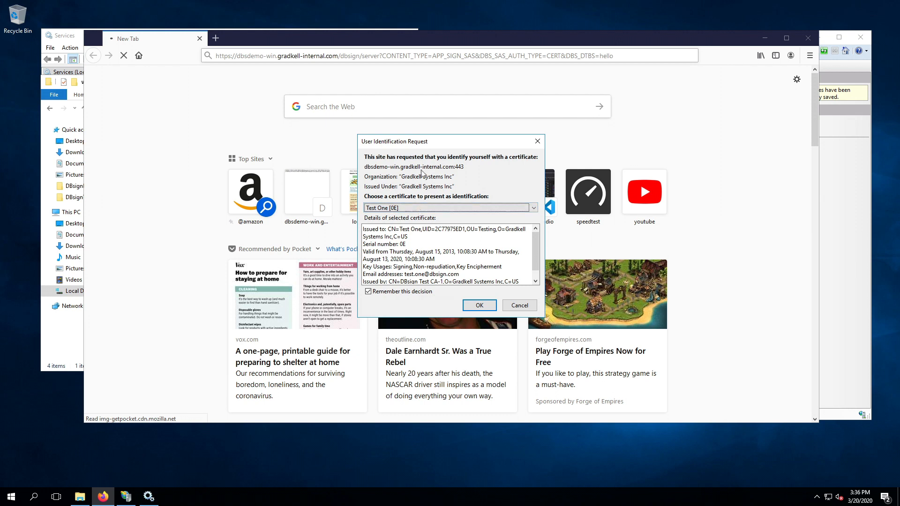
pyautogui.click(425, 210)
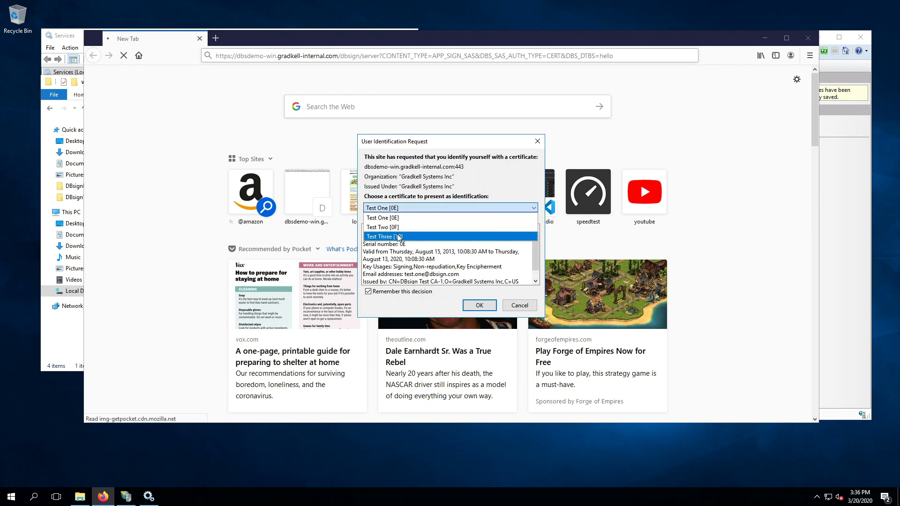
pyautogui.click(413, 218)
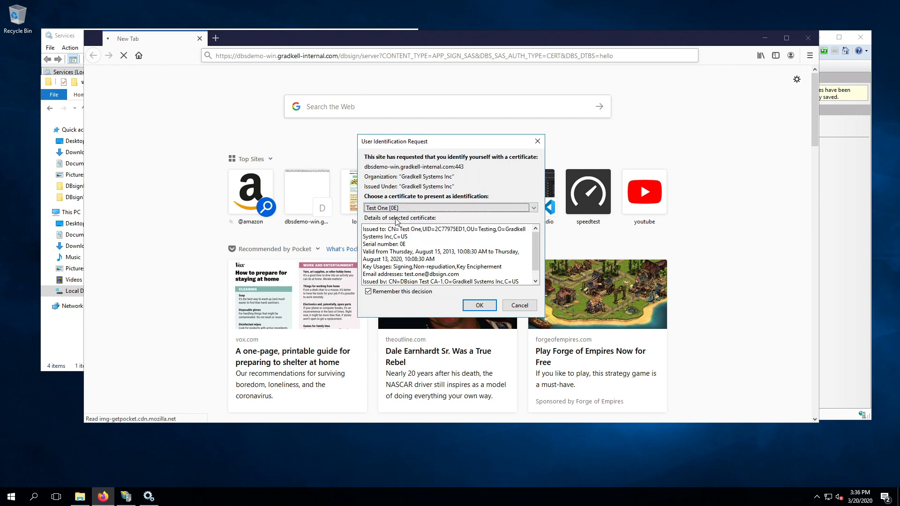
pyautogui.click(480, 310)
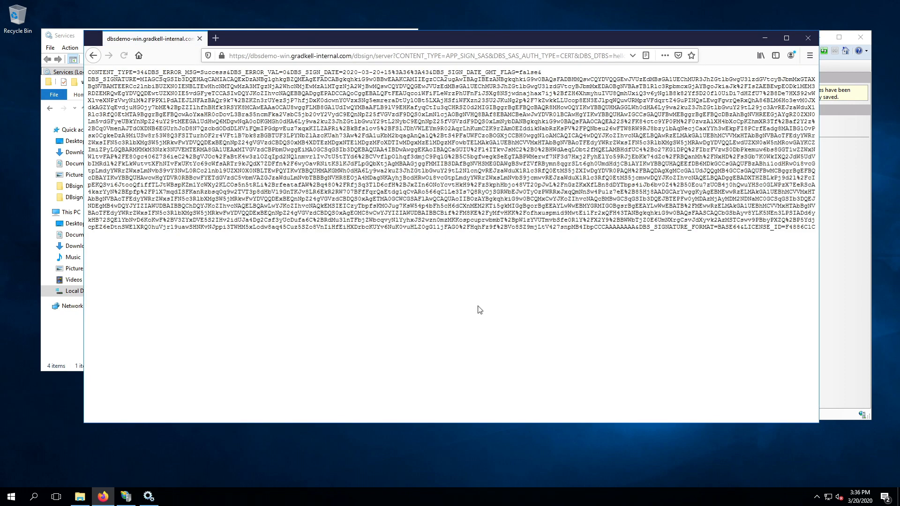
# Step: Examine the signing response, including its status fields and the DBS_SIGNATURE value
pyautogui.moveTo(143, 72); pyautogui.dragTo(384, 79)
pyautogui.click(216, 94)
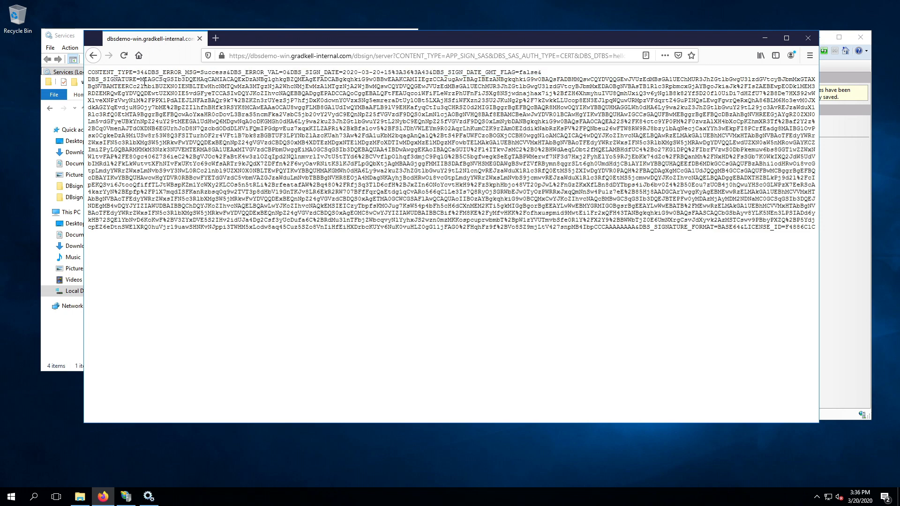
pyautogui.moveTo(143, 80); pyautogui.dragTo(500, 179)
pyautogui.click(501, 179)
pyautogui.moveTo(418, 121); pyautogui.dragTo(497, 192)
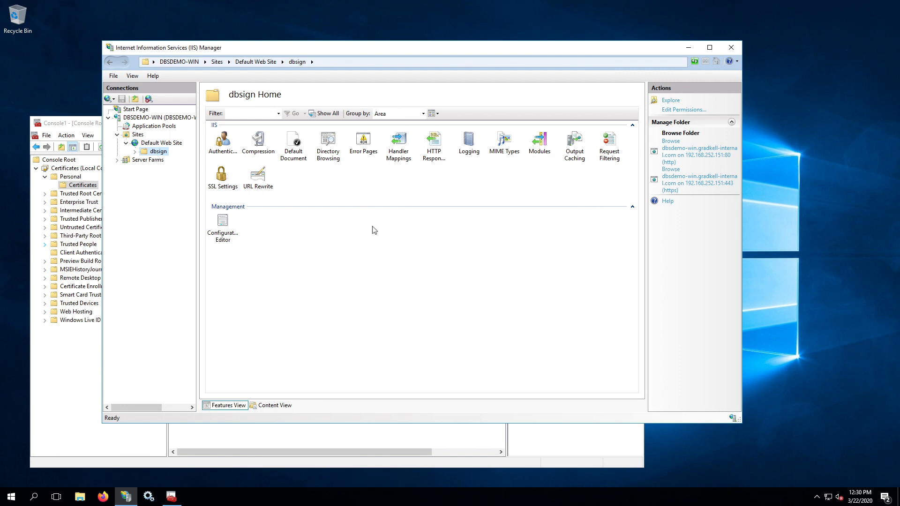
# Step: In IIS Manager, disable HTTP keep-alive in the dbsign folder's common HTTP response headers, and minimize the window
pyautogui.click(431, 163)
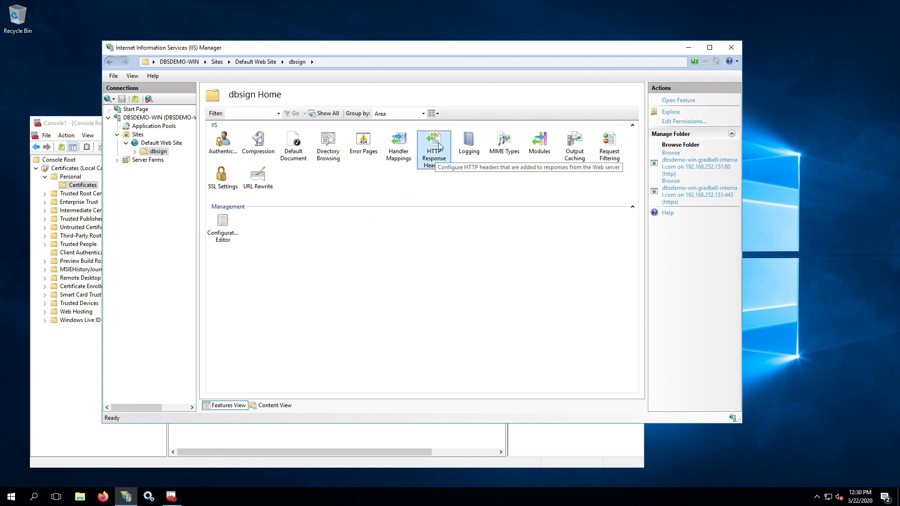
pyautogui.doubleClick(435, 160)
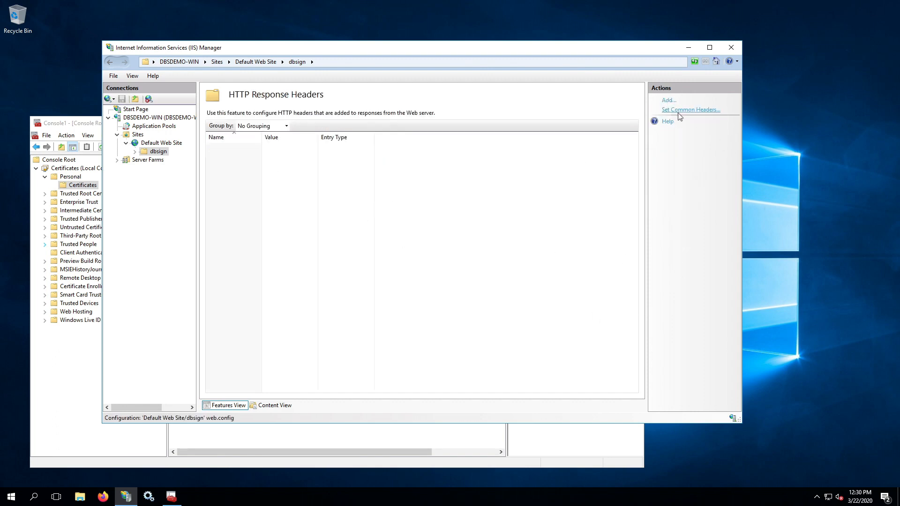
pyautogui.click(692, 111)
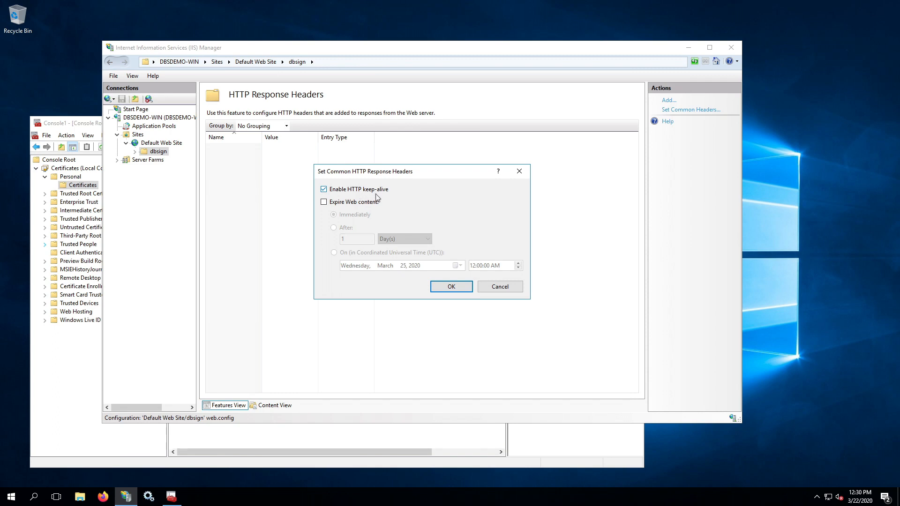
pyautogui.click(323, 190)
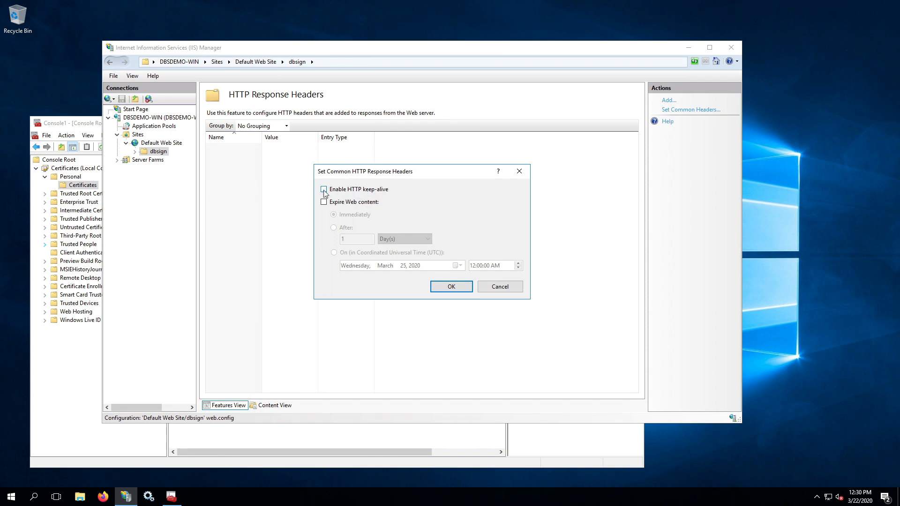
pyautogui.click(451, 287)
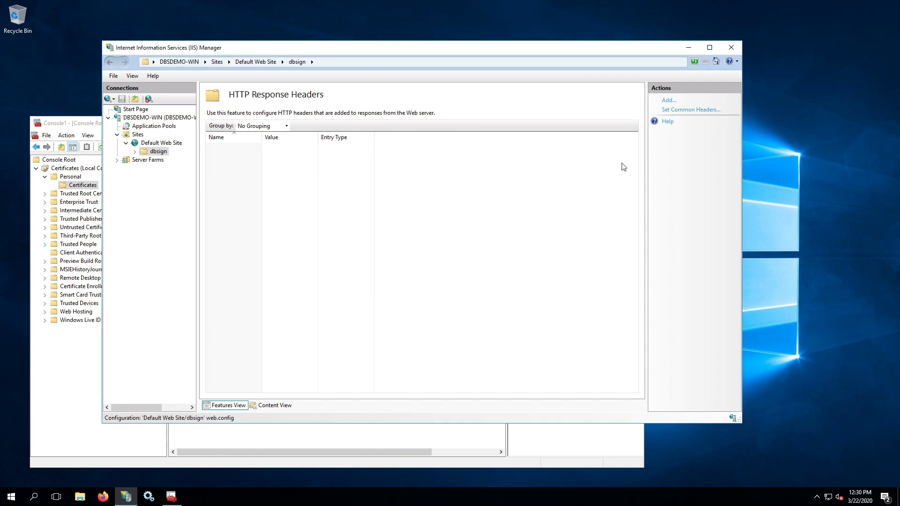
pyautogui.click(689, 47)
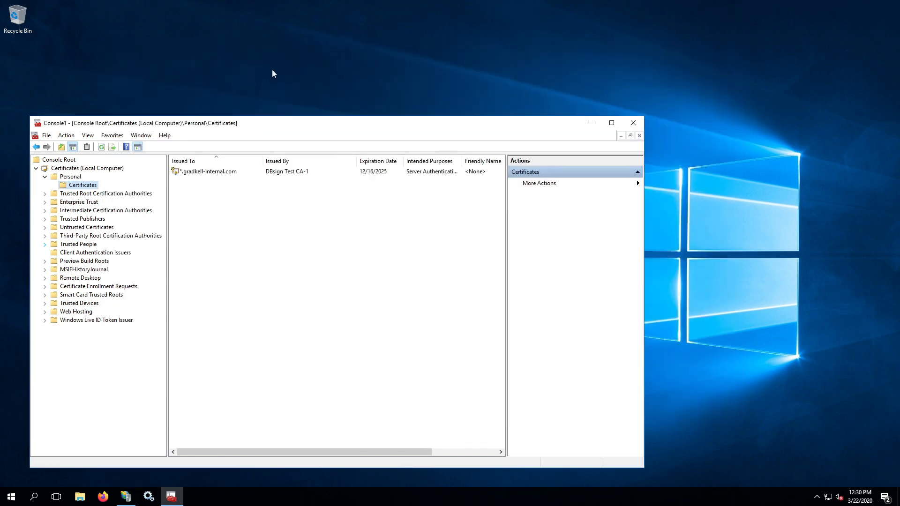
# Step: Reposition the certificates console and check the local computer's Personal, Trusted Root Certification Authorities and Intermediate Certification Authorities stores
pyautogui.moveTo(278, 125); pyautogui.dragTo(336, 84)
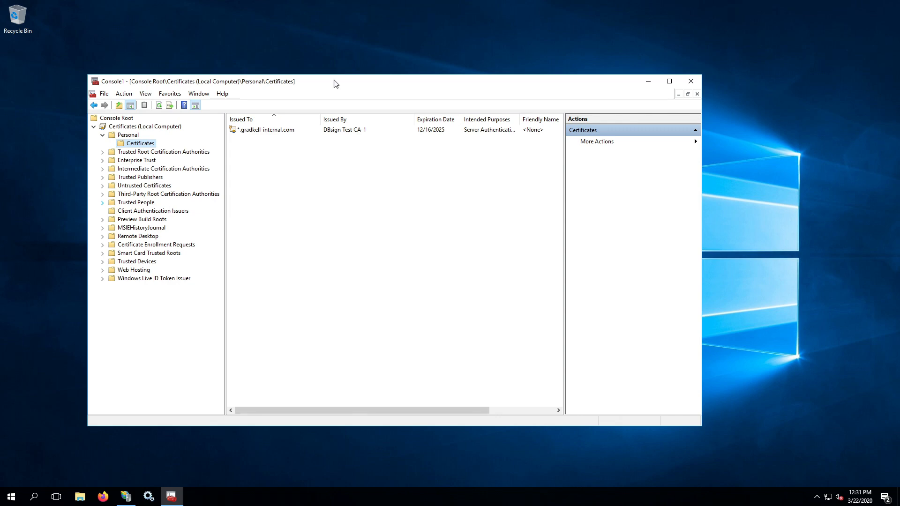
pyautogui.moveTo(335, 84); pyautogui.dragTo(339, 82)
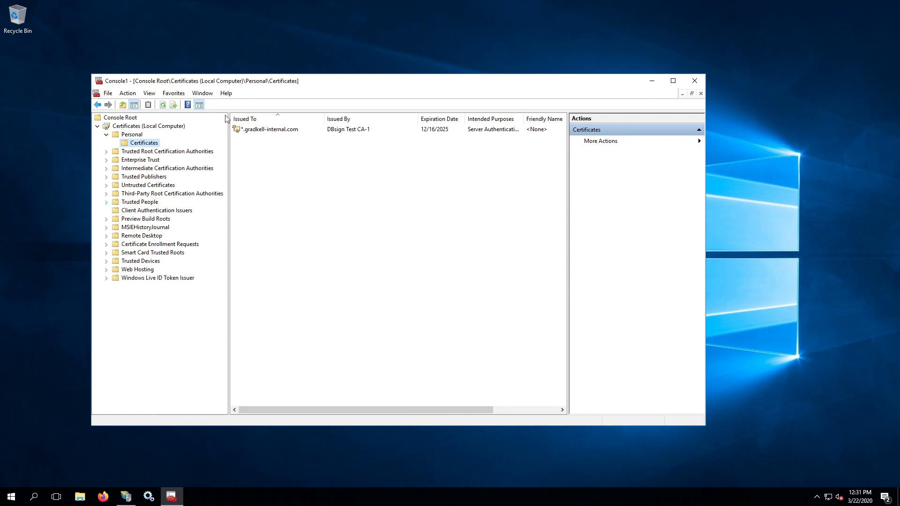
pyautogui.click(261, 132)
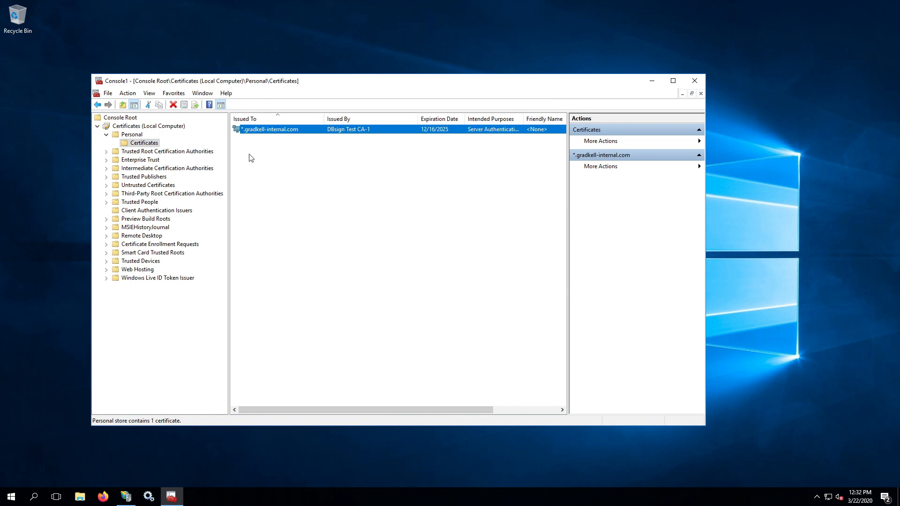
pyautogui.click(233, 144)
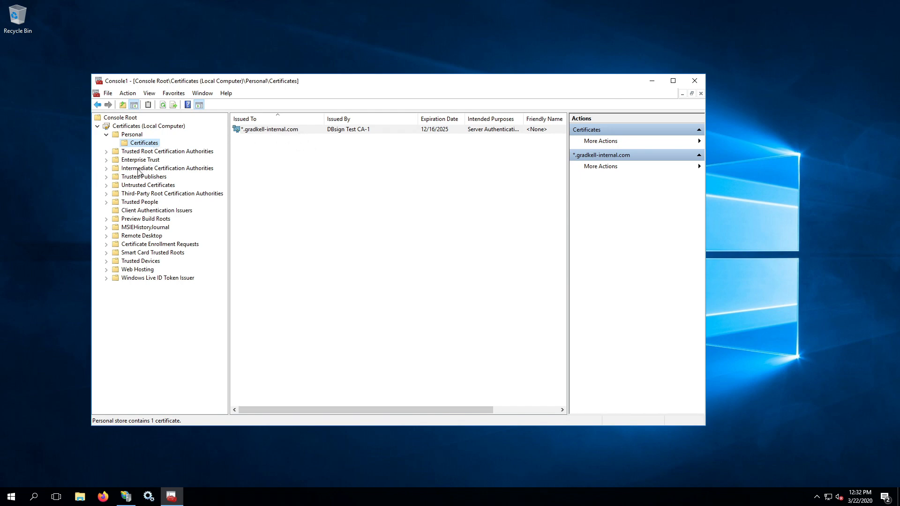
pyautogui.click(148, 151)
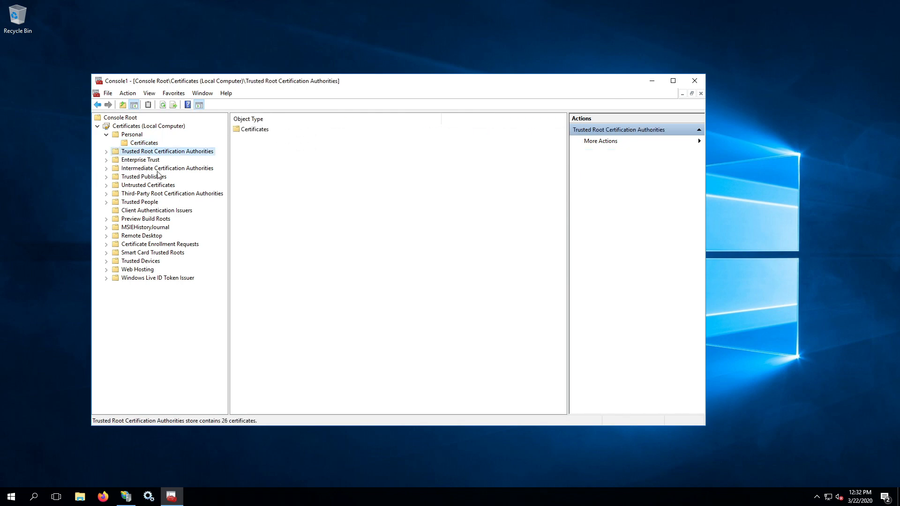
pyautogui.click(160, 168)
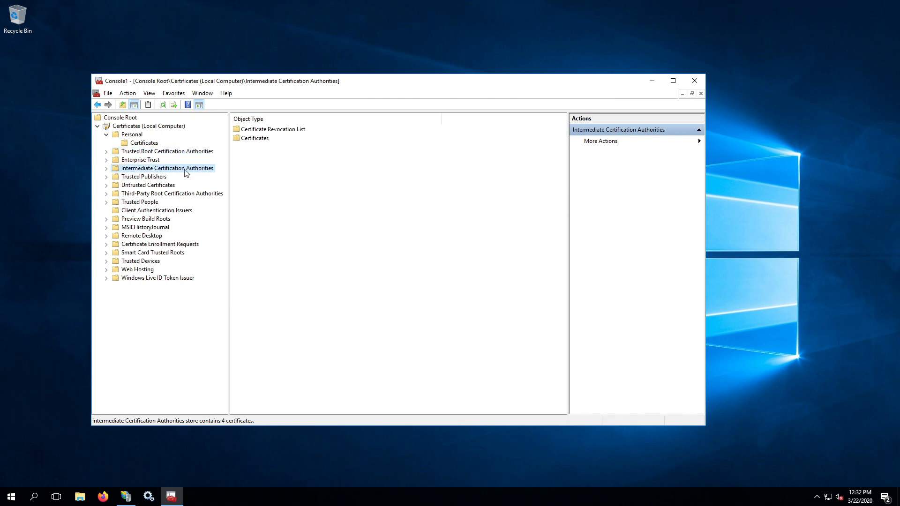
# Step: Start a certificate import into the Client Authentication Issuers store and choose DBsignTestCA-1.cer from C:\DBsignFiles\DBsignTestCerts
pyautogui.click(130, 211)
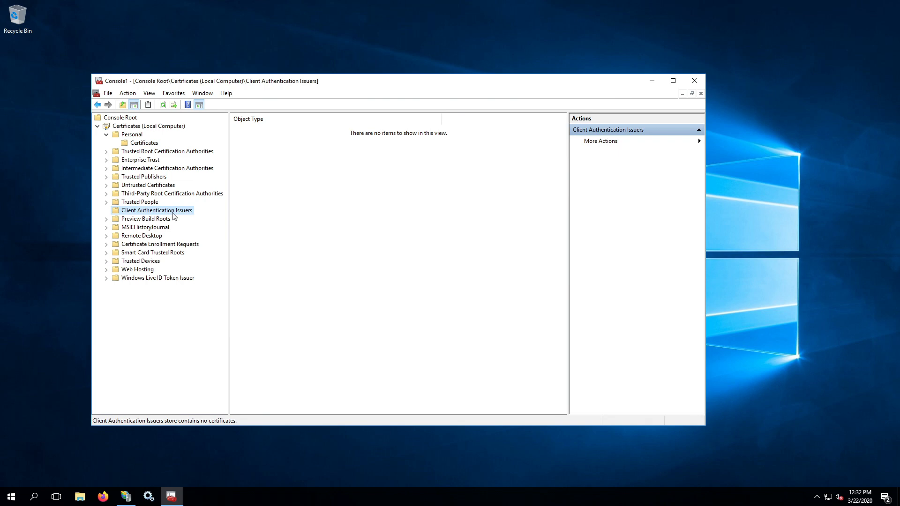
pyautogui.rightClick(173, 216)
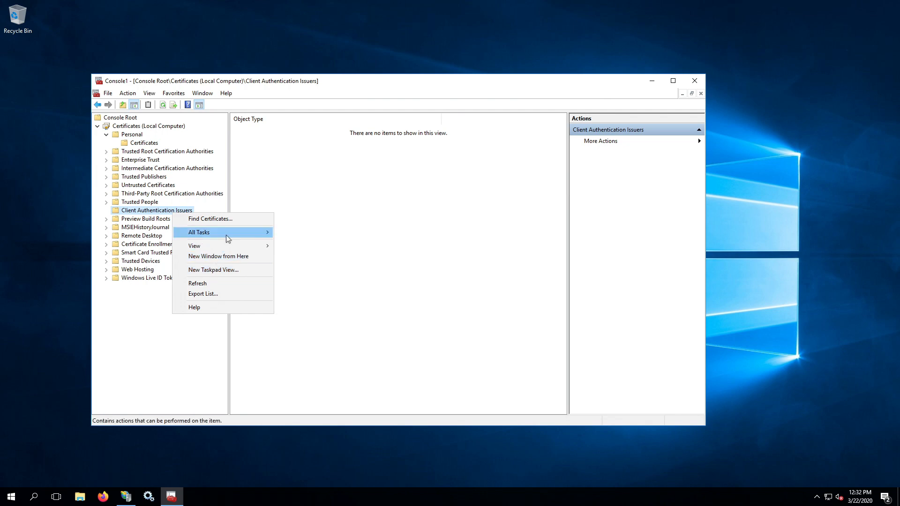
pyautogui.moveTo(234, 235)
pyautogui.click(300, 245)
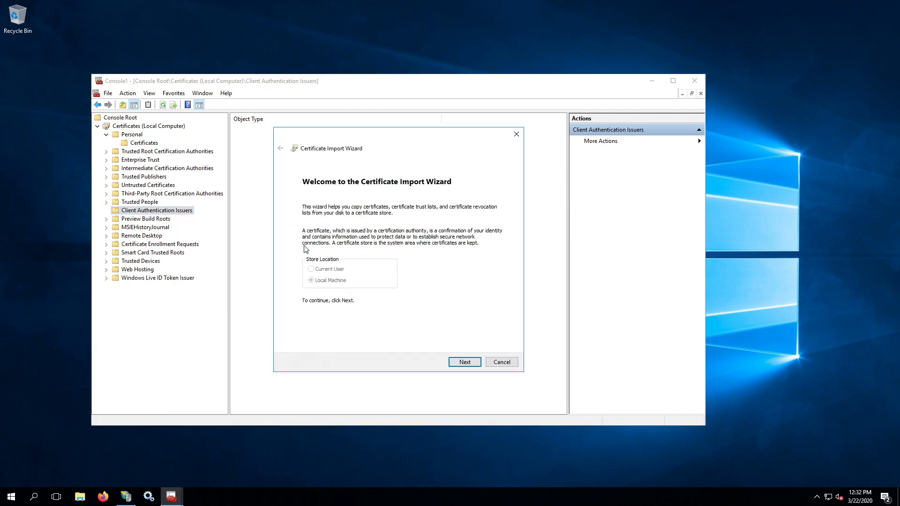
pyautogui.click(466, 363)
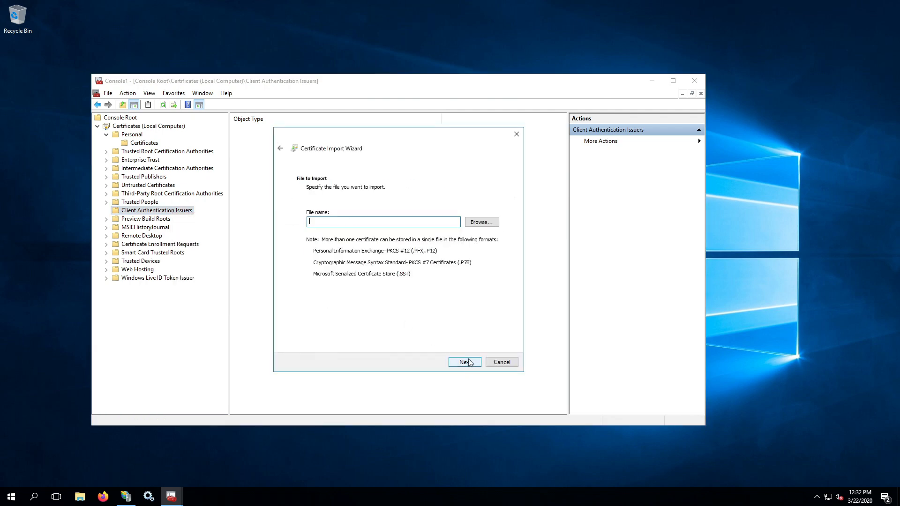
pyautogui.click(485, 224)
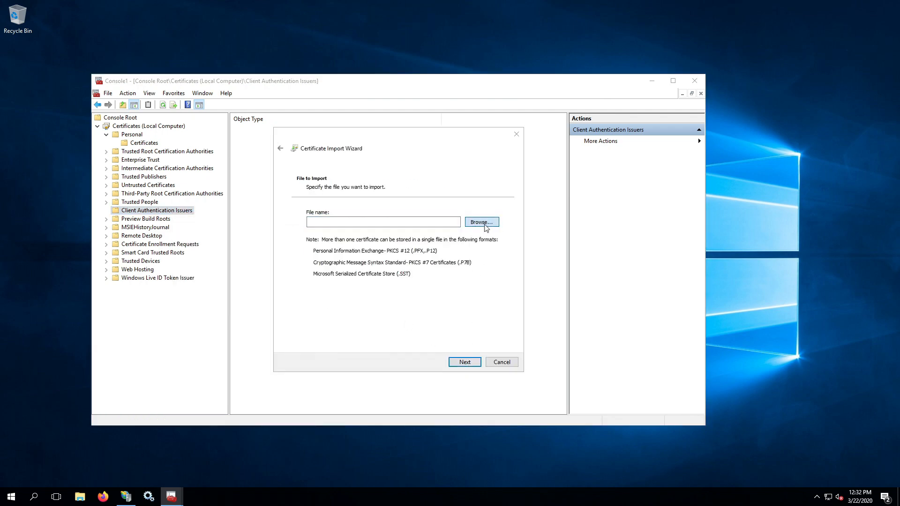
pyautogui.click(483, 164)
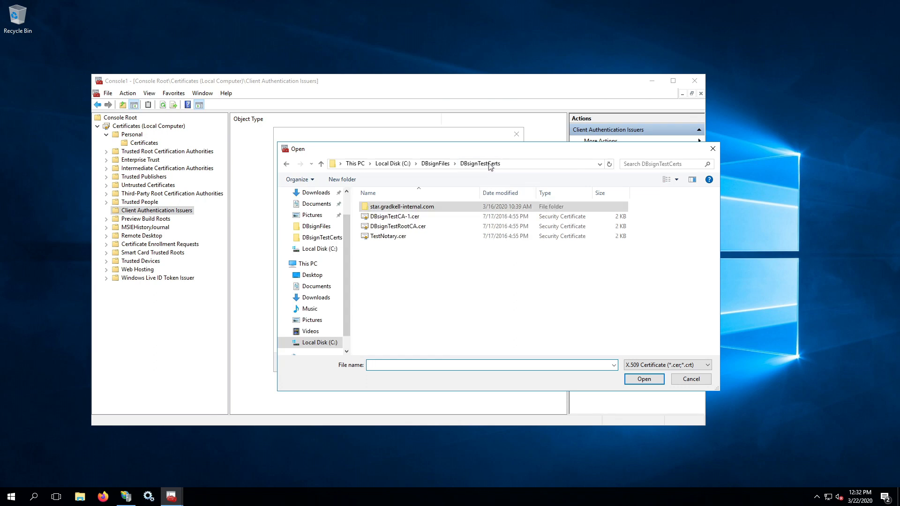
pyautogui.click(395, 218)
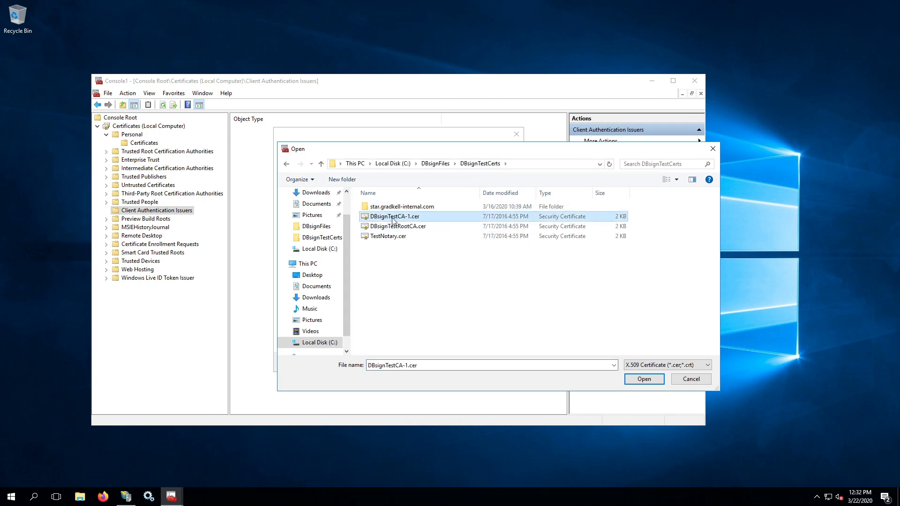
pyautogui.click(649, 380)
# Step: Finish the import with Client Authentication Issuers as the certificate store, and show the certificates in that store
pyautogui.click(475, 365)
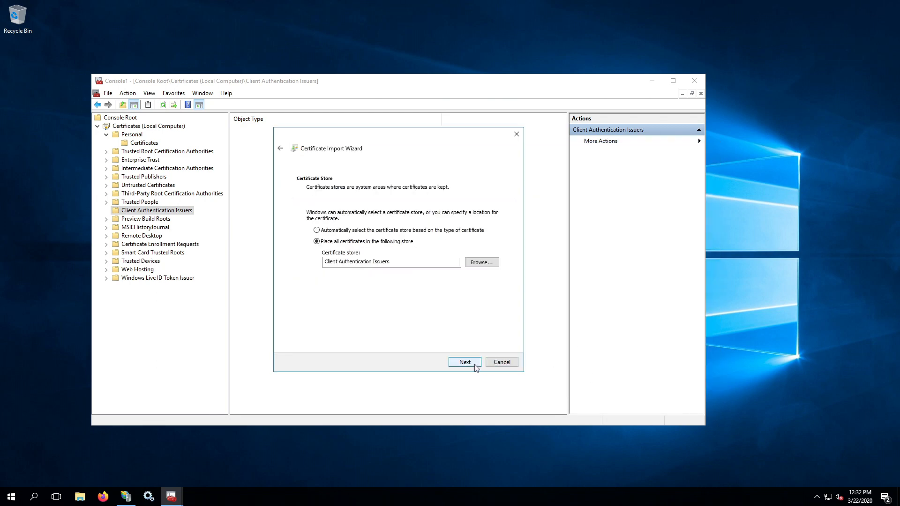
pyautogui.click(473, 365)
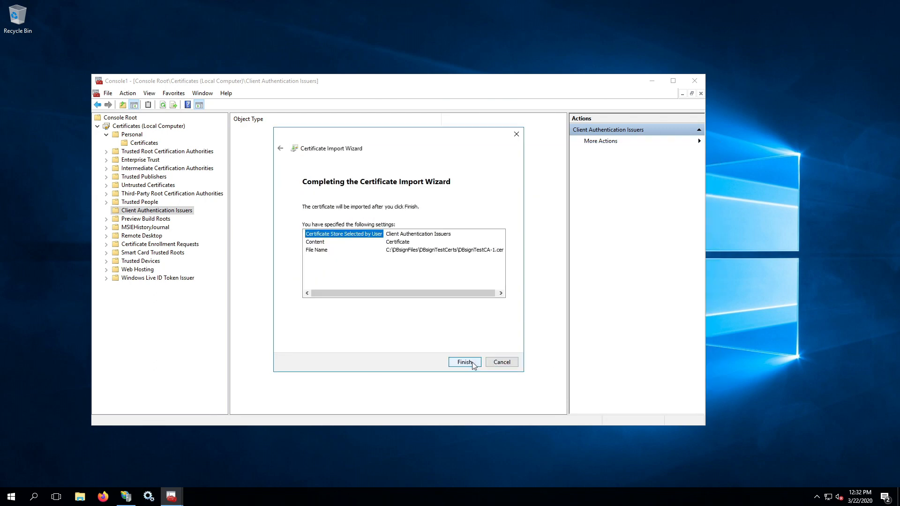
pyautogui.click(473, 363)
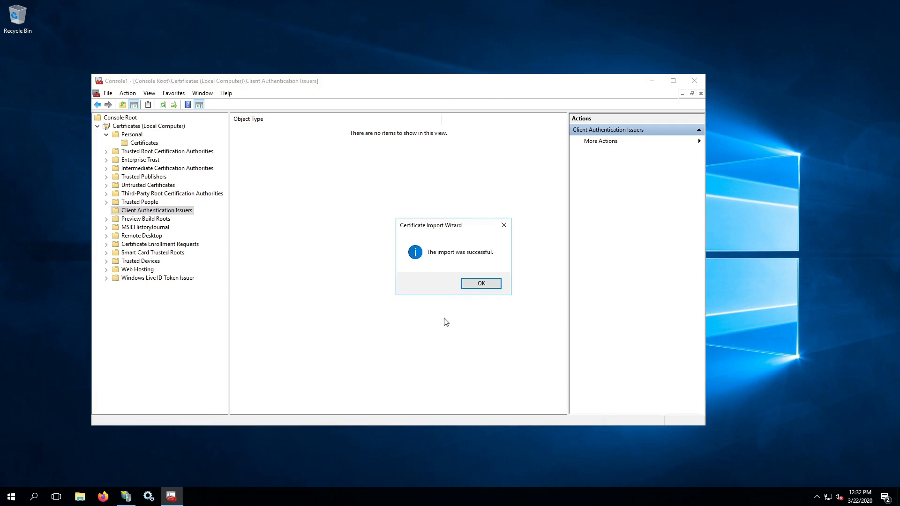
pyautogui.click(481, 283)
pyautogui.click(146, 220)
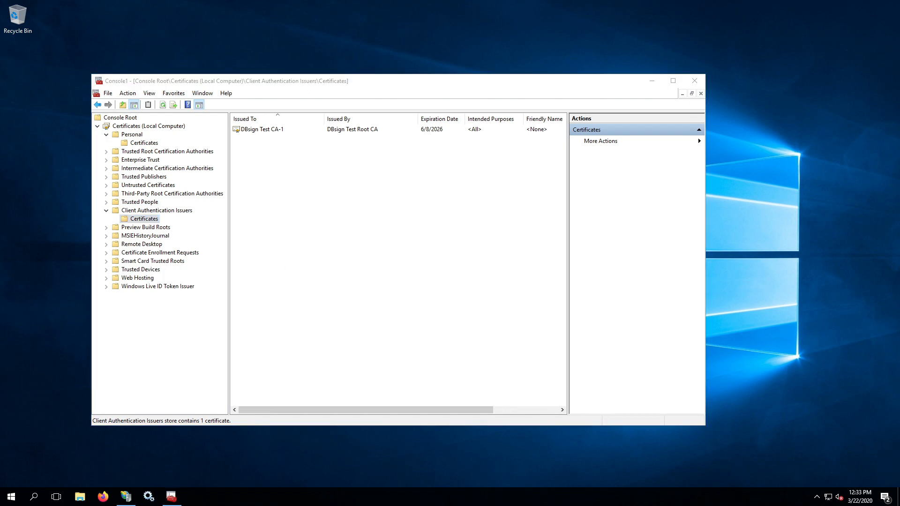
pyautogui.moveTo(898, 3)
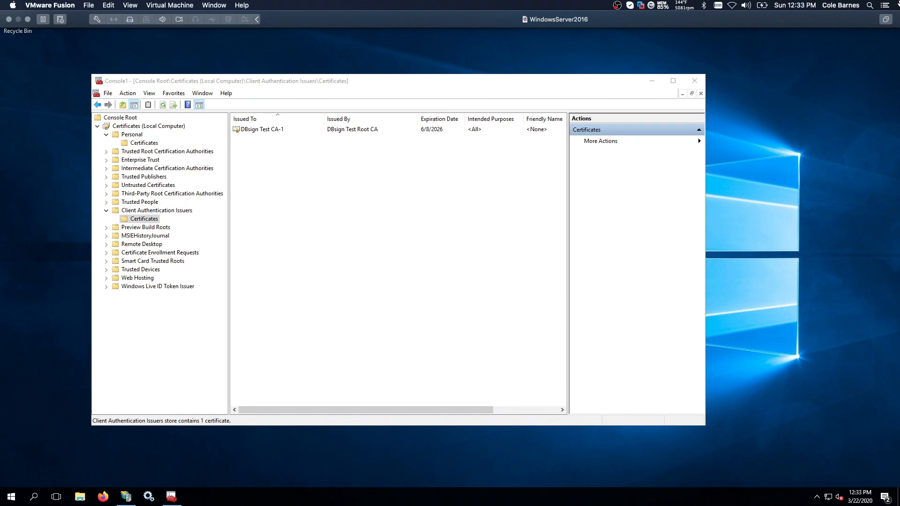